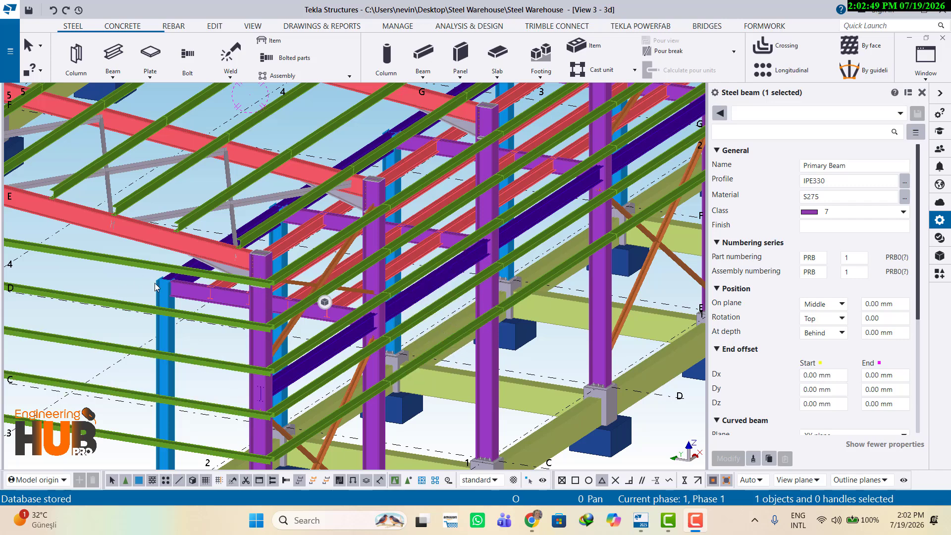
# Examine the joints where the red secondary beams meet the purple primary beam beside the blue column near gridlines E and 3.
pyautogui.scroll(5, 198, 225)
pyautogui.scroll(3, 197, 224)
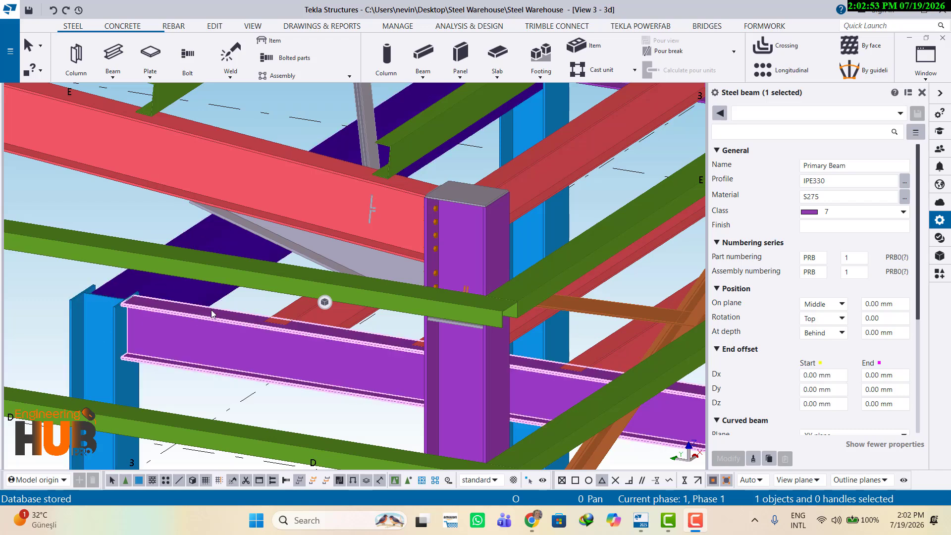
pyautogui.scroll(-1, 178, 329)
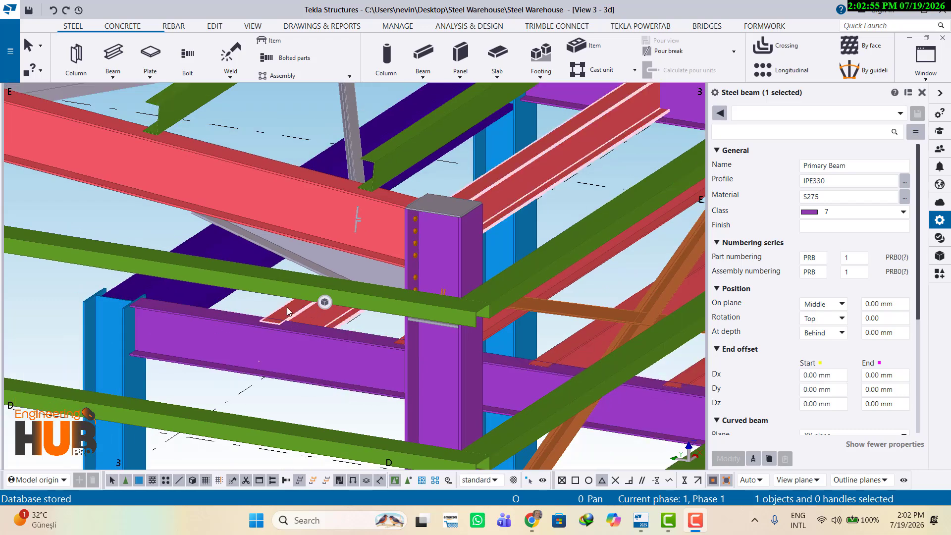
pyautogui.scroll(-4, 277, 346)
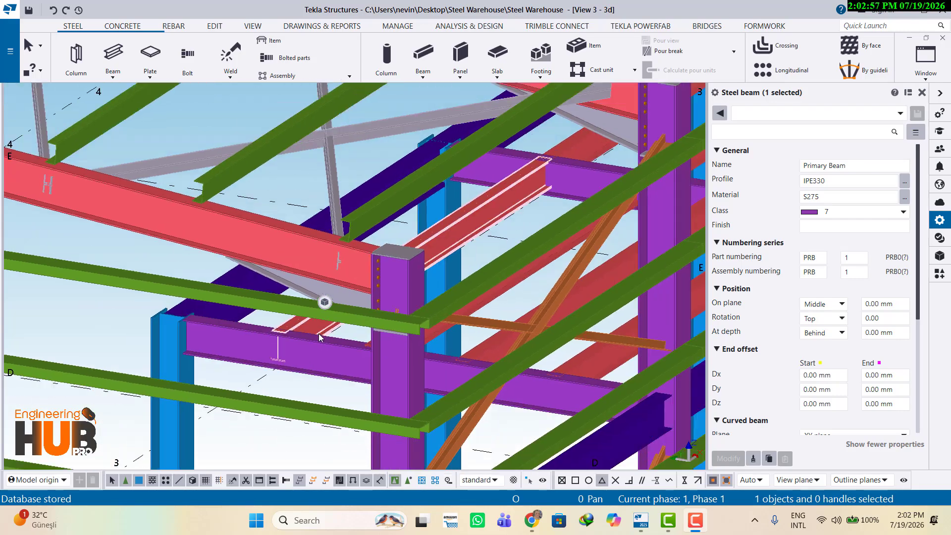
pyautogui.scroll(-1, 79, 261)
pyautogui.moveTo(78, 261); pyautogui.dragTo(450, 383, button='middle')
pyautogui.scroll(4, 268, 299)
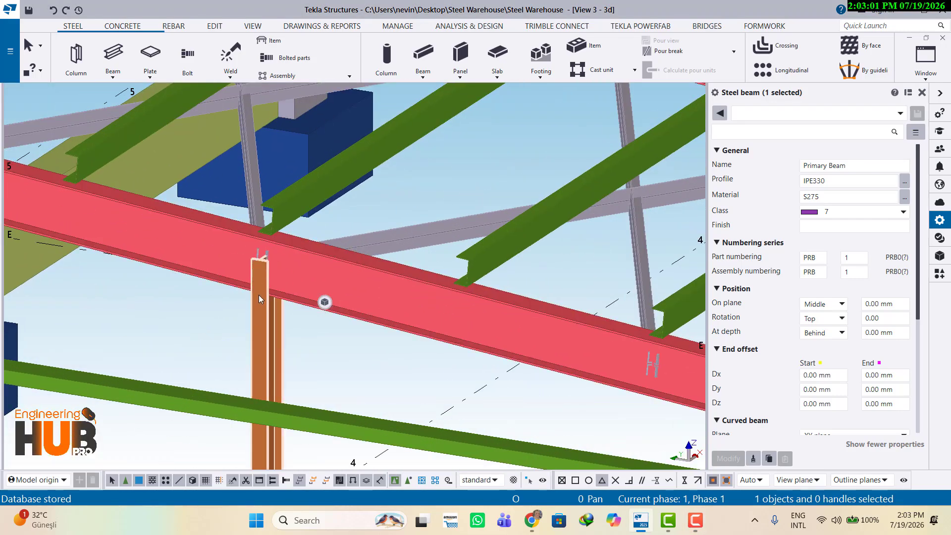
pyautogui.scroll(-5, 480, 316)
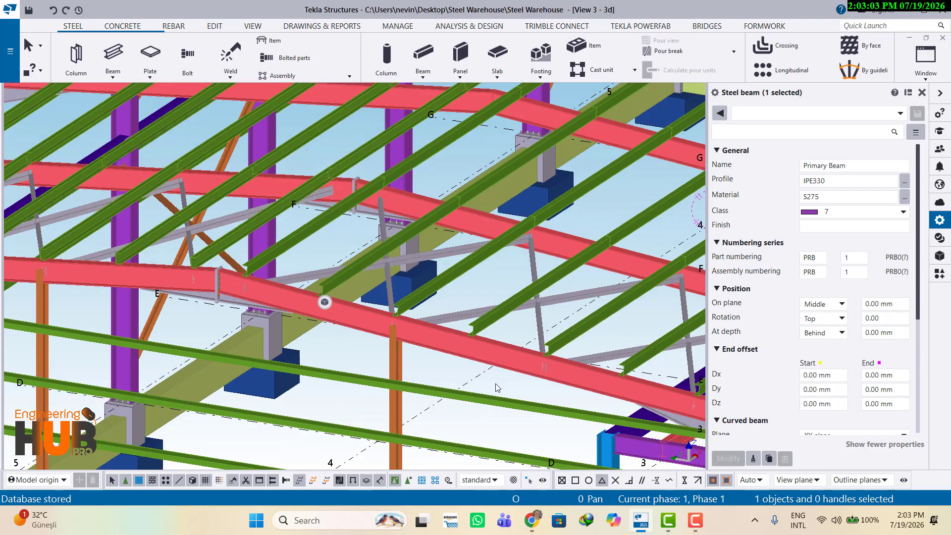
pyautogui.moveTo(497, 387); pyautogui.dragTo(255, 253, button='middle')
pyautogui.scroll(3, 549, 242)
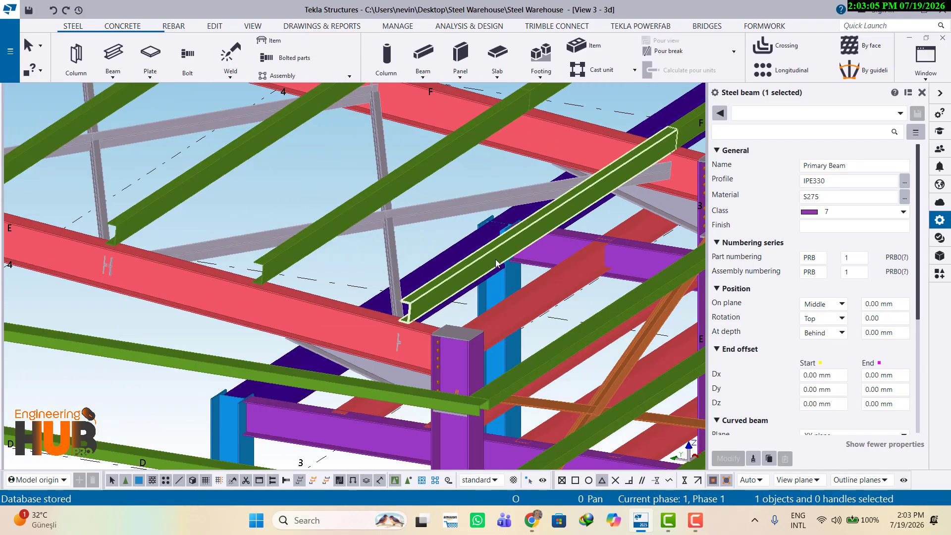
pyautogui.scroll(6, 497, 262)
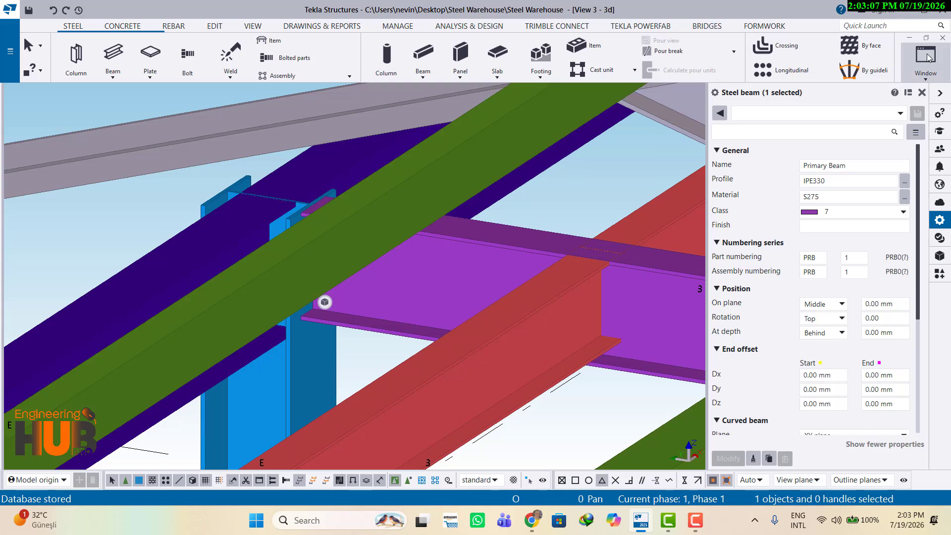
# Search the component catalog for "two" and open the settings of Two sided clip angle (121).
pyautogui.click(939, 220)
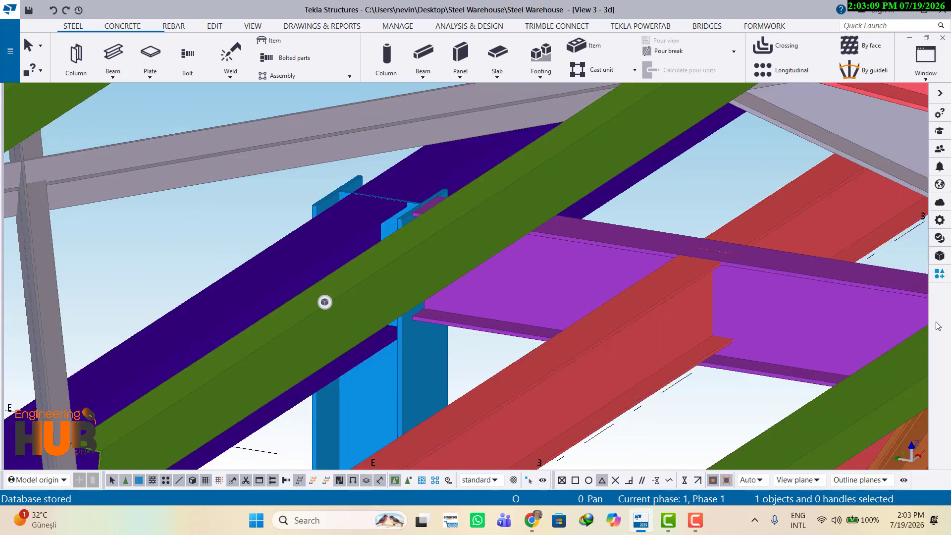
pyautogui.click(940, 275)
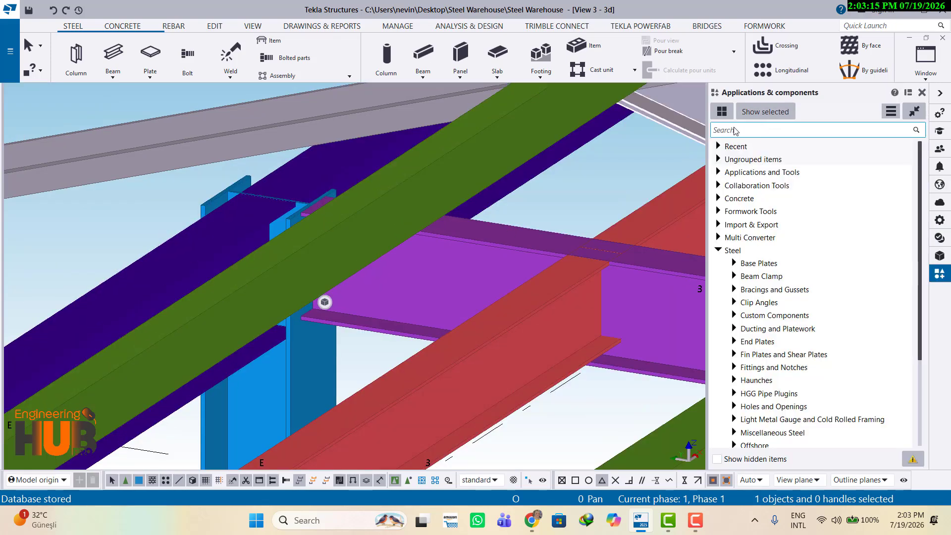
pyautogui.click(737, 130)
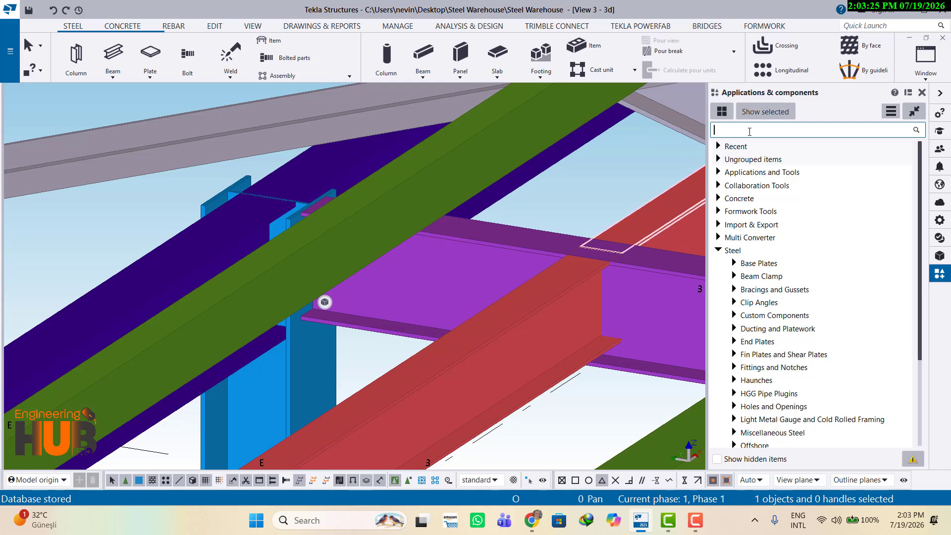
pyautogui.write('two')
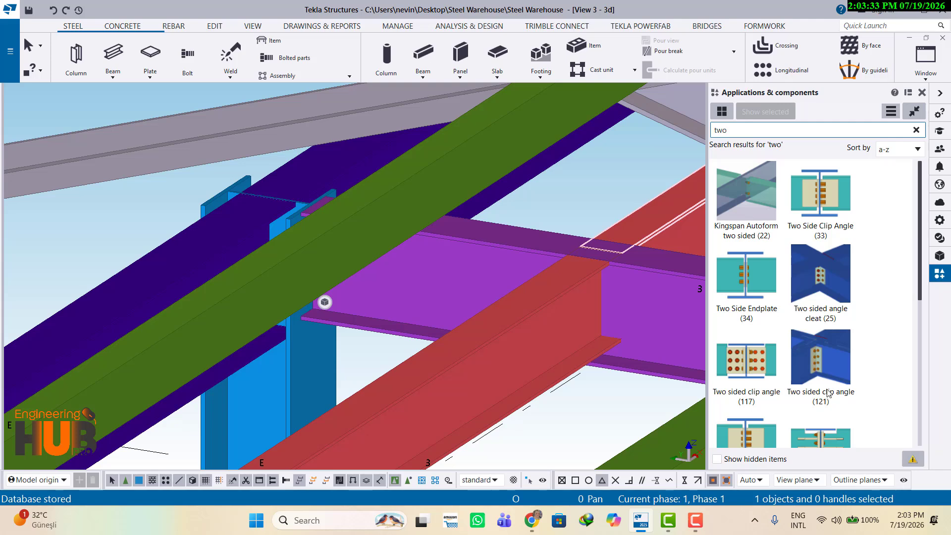
pyautogui.click(817, 360)
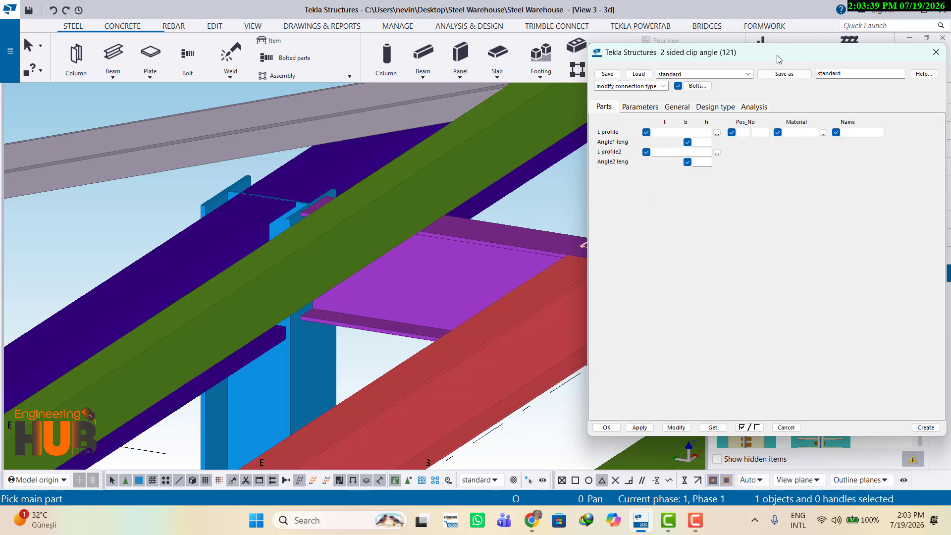
pyautogui.moveTo(777, 55); pyautogui.dragTo(629, 53)
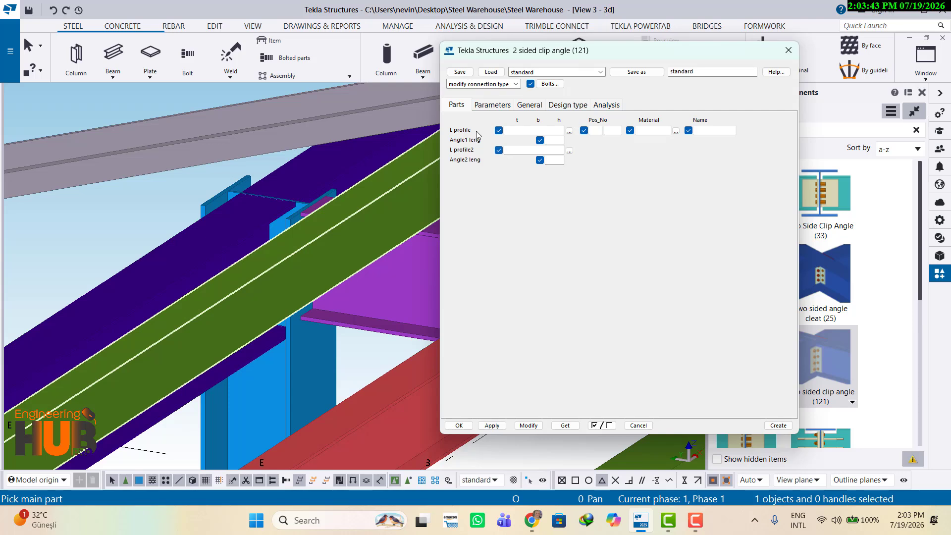
# Assign the L90*16 profile from the catalog to the first clip angle and set its length to 300 mm.
pyautogui.click(569, 131)
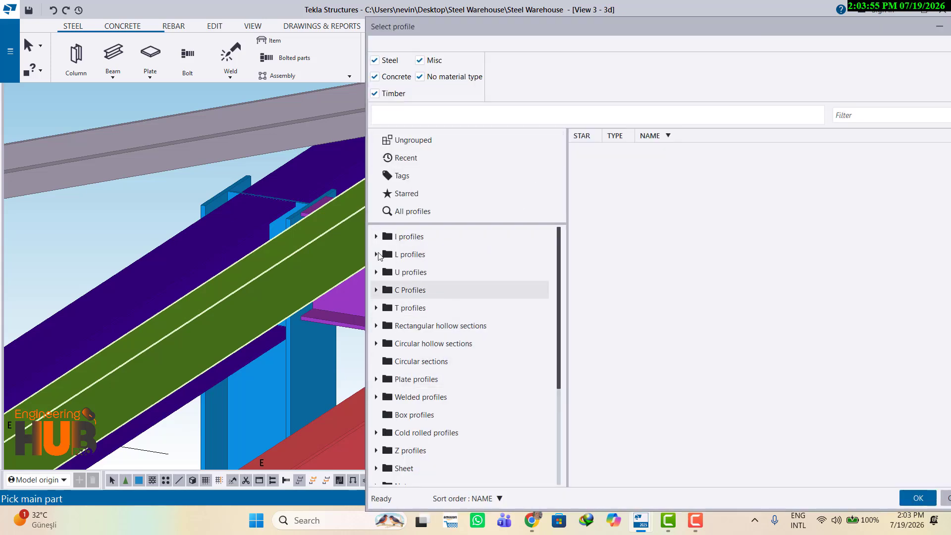
pyautogui.click(376, 255)
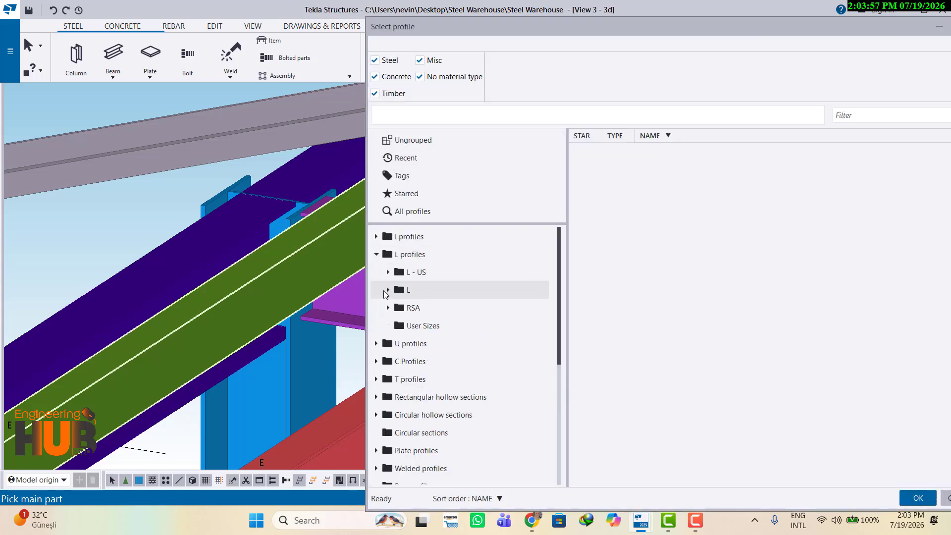
pyautogui.click(387, 290)
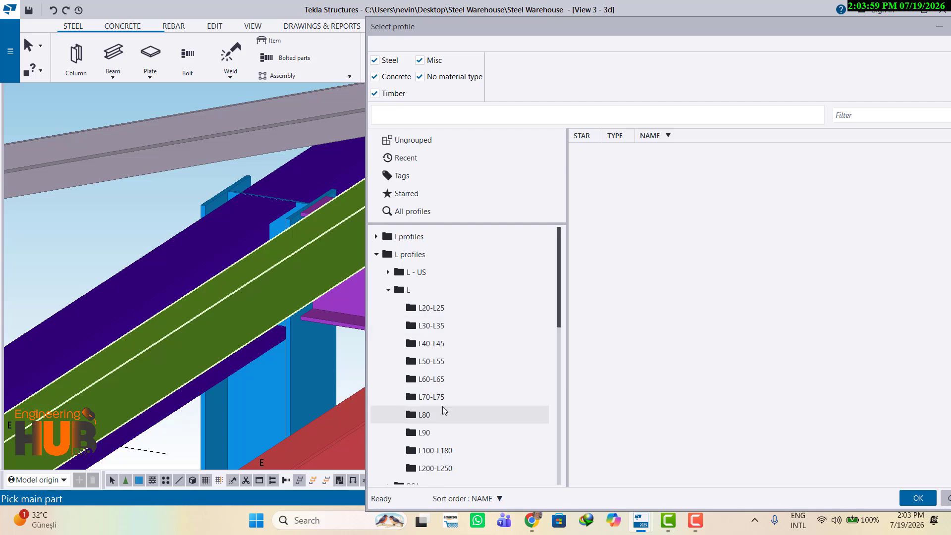
pyautogui.scroll(-2, 442, 401)
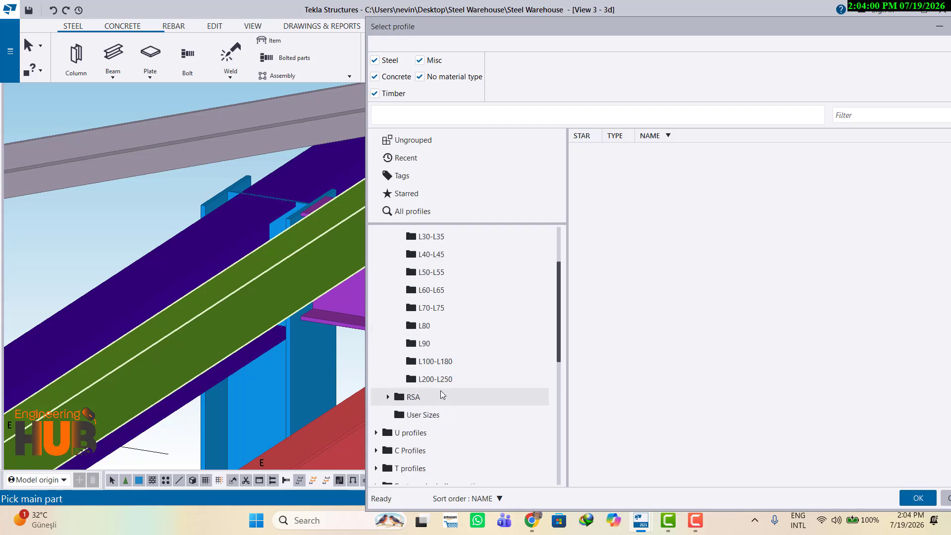
pyautogui.click(409, 347)
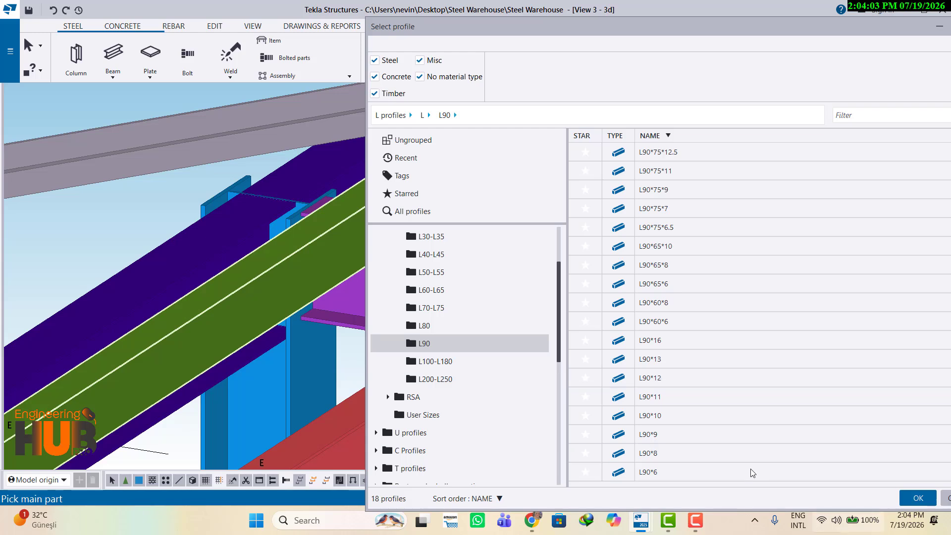
pyautogui.click(659, 346)
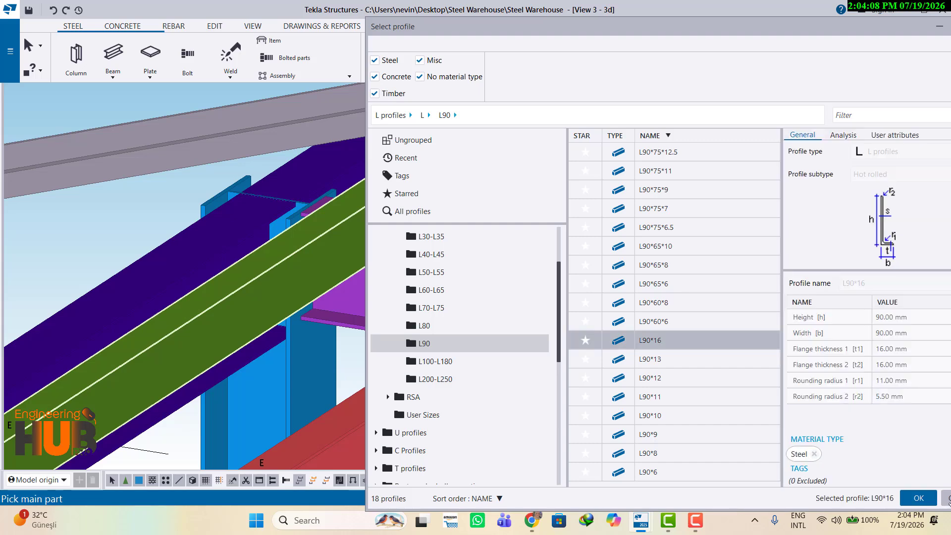
pyautogui.click(911, 498)
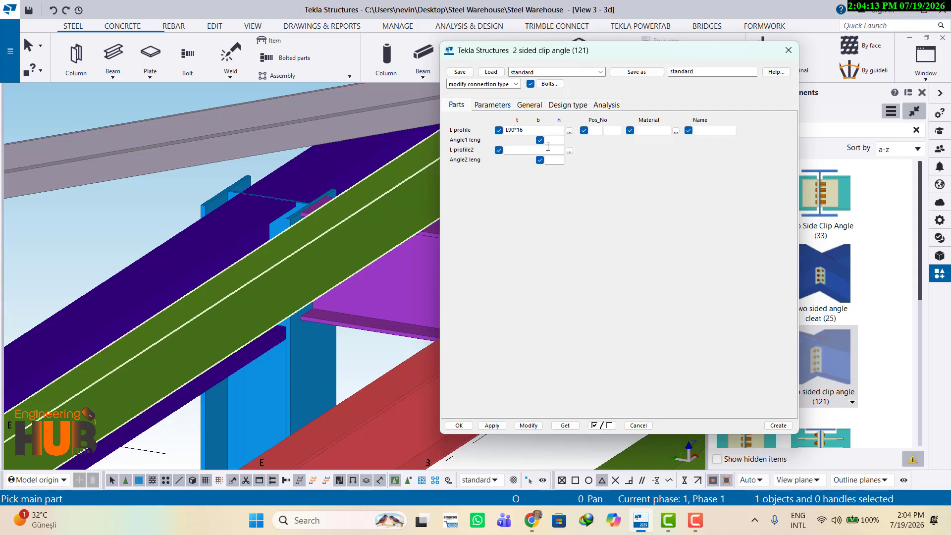
pyautogui.click(554, 140)
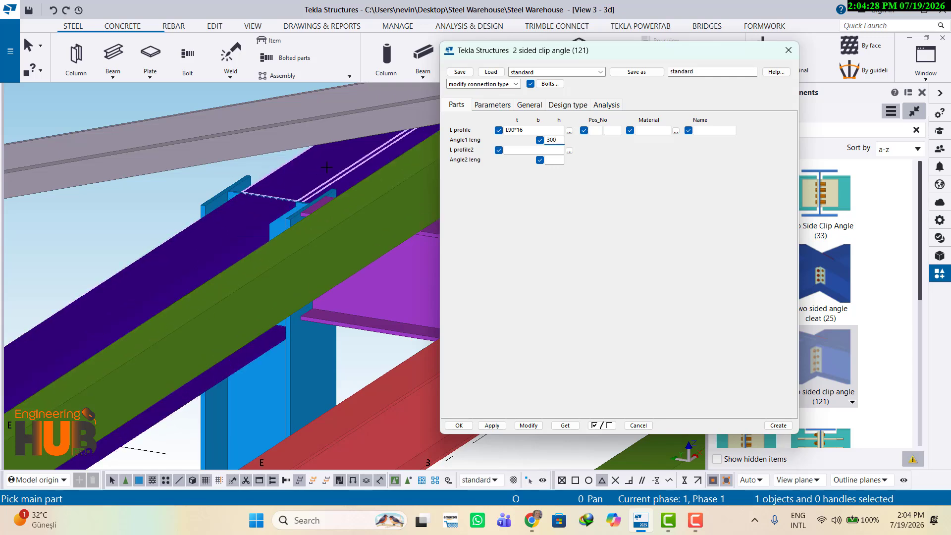
# Copy the first clip angle's L90*16 profile to the second L profile.
pyautogui.click(511, 149)
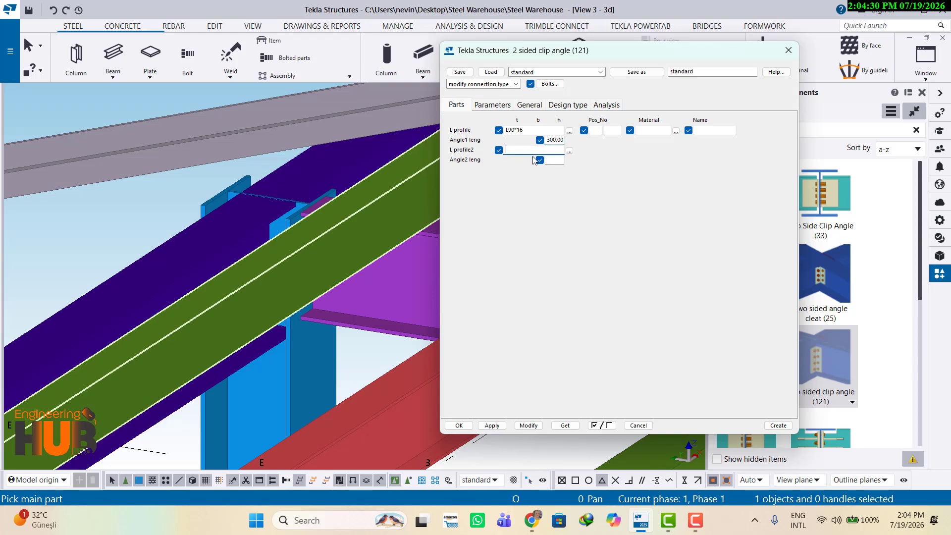
pyautogui.doubleClick(527, 132)
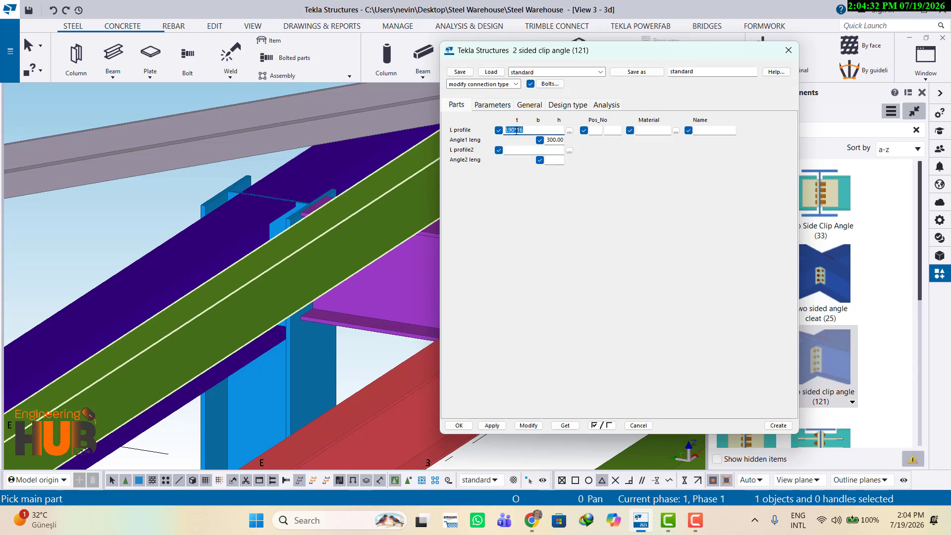
pyautogui.rightClick(515, 131)
pyautogui.click(541, 170)
pyautogui.rightClick(510, 151)
pyautogui.click(542, 205)
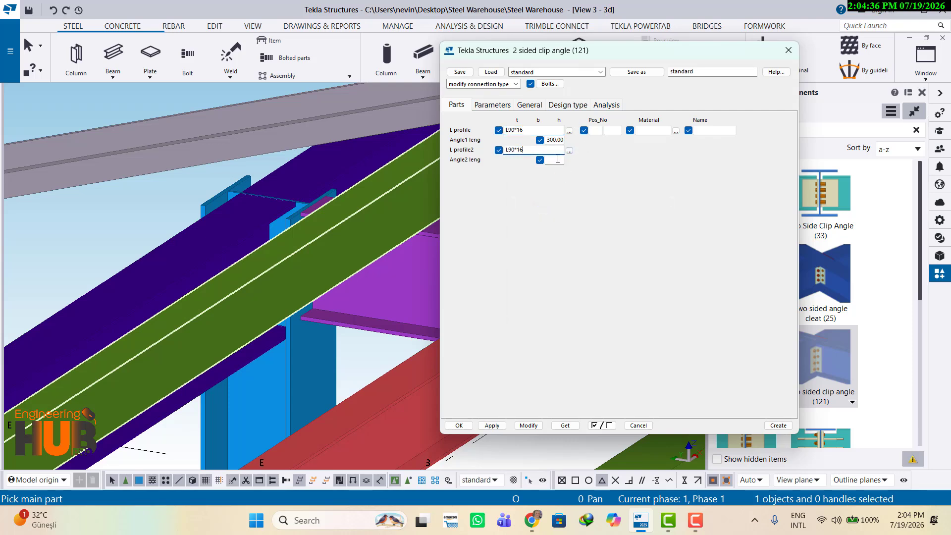
# Set the second clip angle's length to 300 mm and the L profile's distance from the secondary's upper edge to 50 mm.
pyautogui.click(558, 159)
pyautogui.write('300')
pyautogui.click(498, 106)
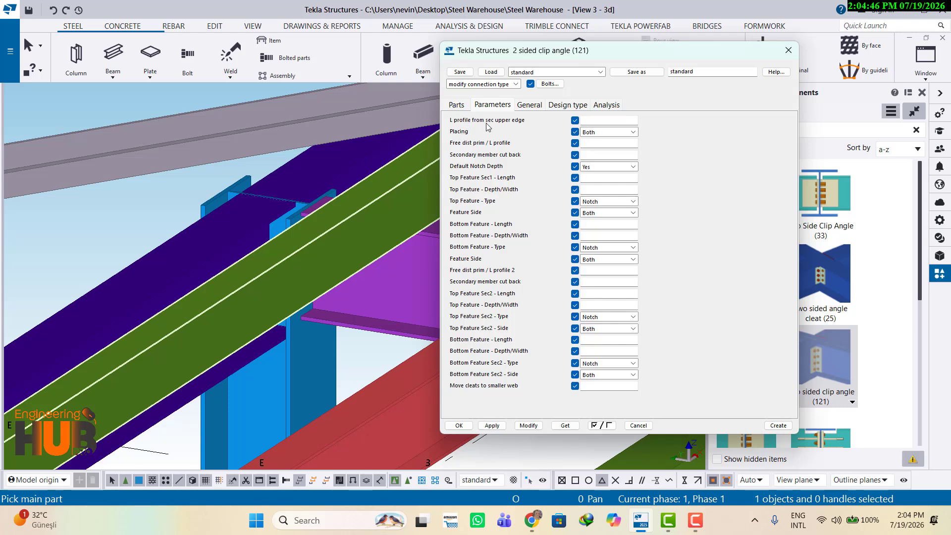
pyautogui.click(592, 119)
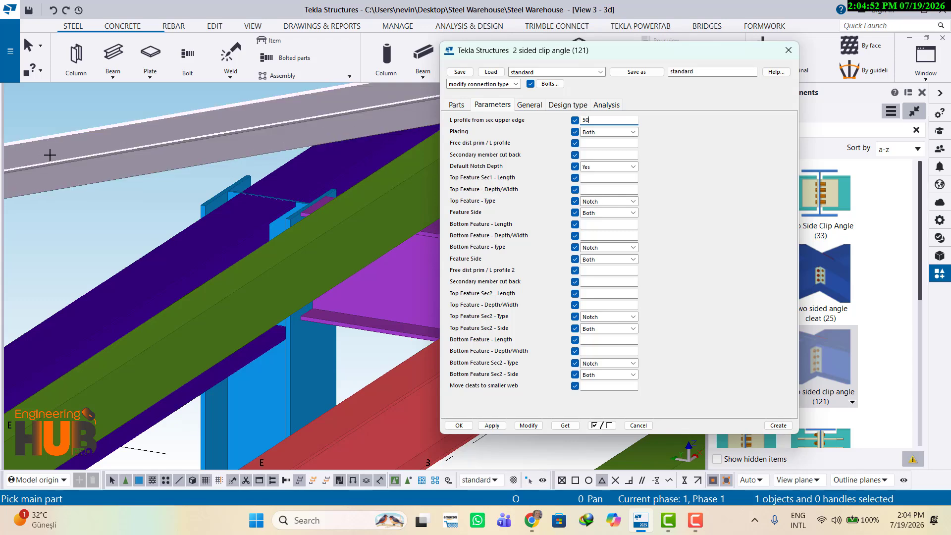
# Configure the connection bolts with size 16, bolt standard 8.8XOX and a tolerance of 2 mm.
pyautogui.click(548, 85)
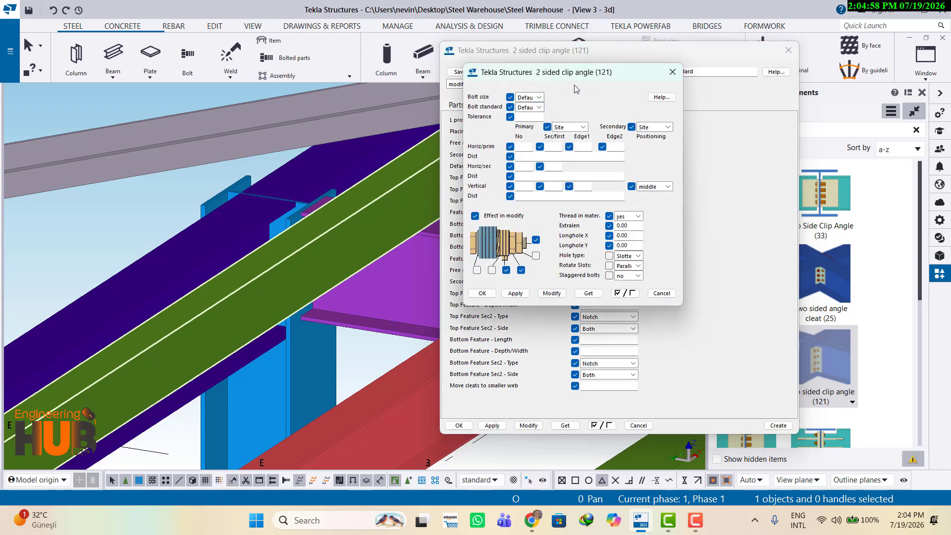
pyautogui.click(540, 98)
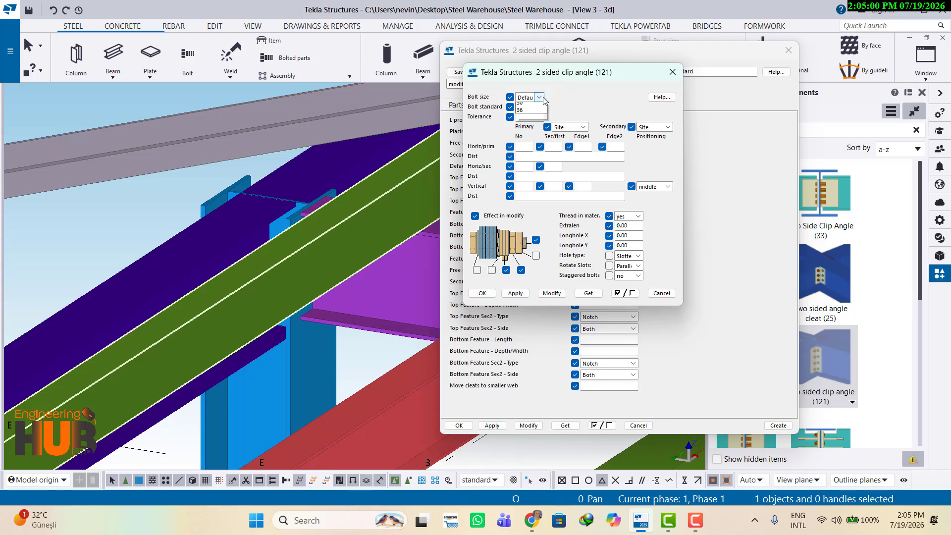
pyautogui.click(528, 130)
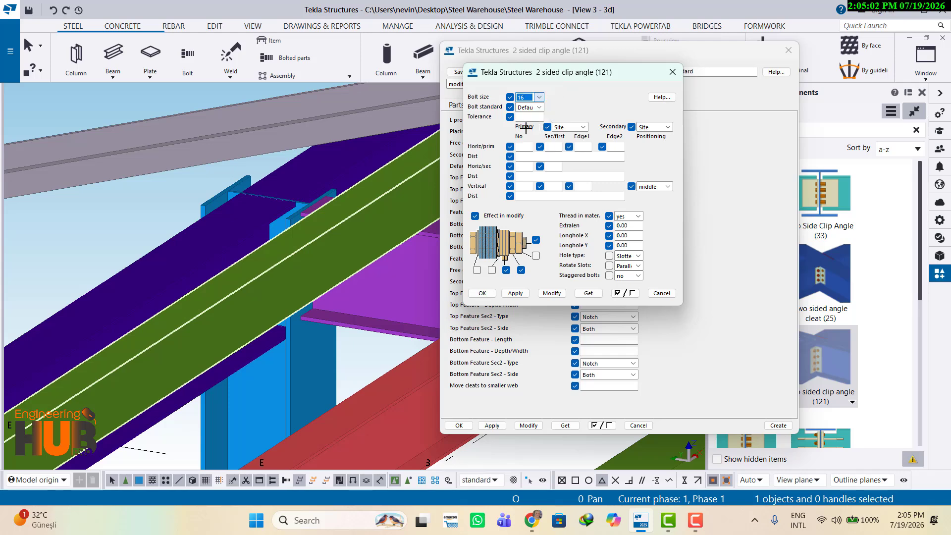
pyautogui.click(540, 108)
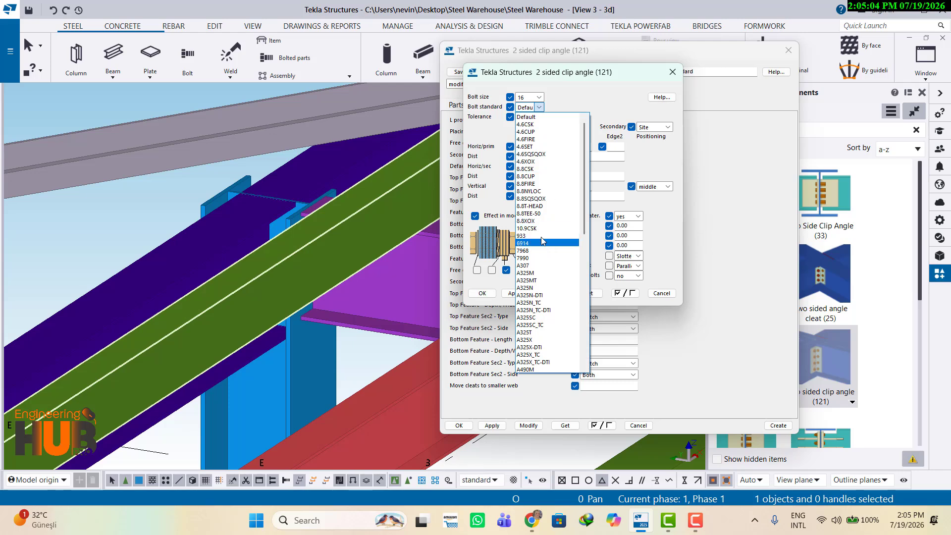
pyautogui.click(529, 221)
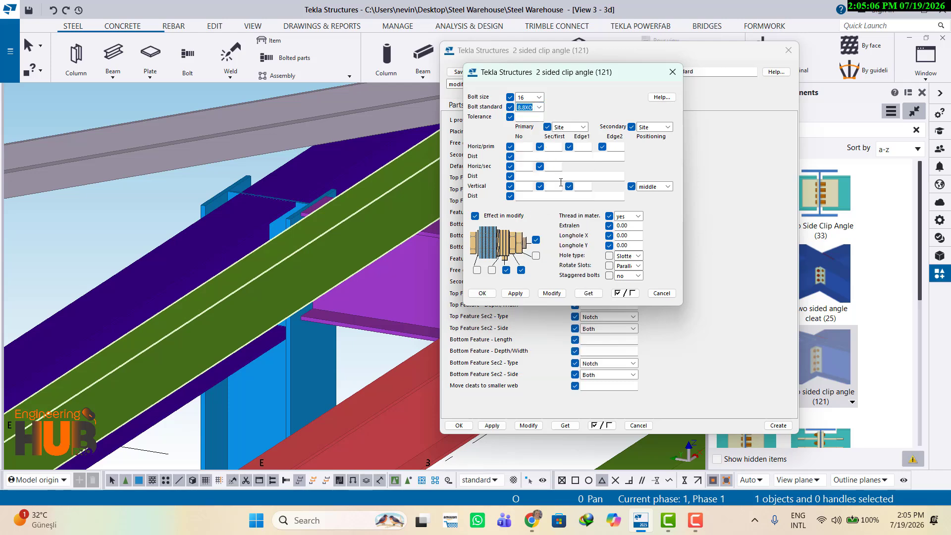
pyautogui.click(528, 116)
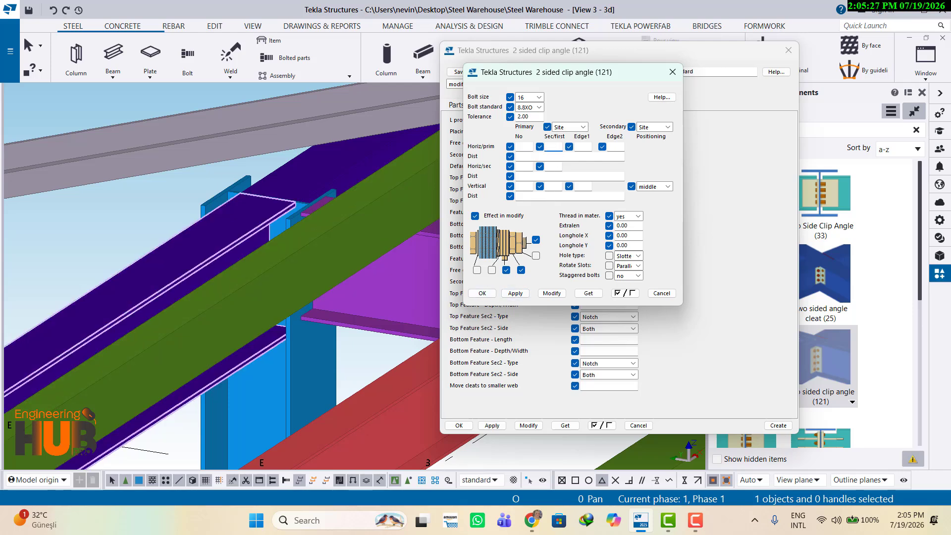
# Set the primary-side horizontal bolt position to 50 mm with 60 mm spacing, and the secondary-side horizontal position to 55 mm.
pyautogui.write('50')
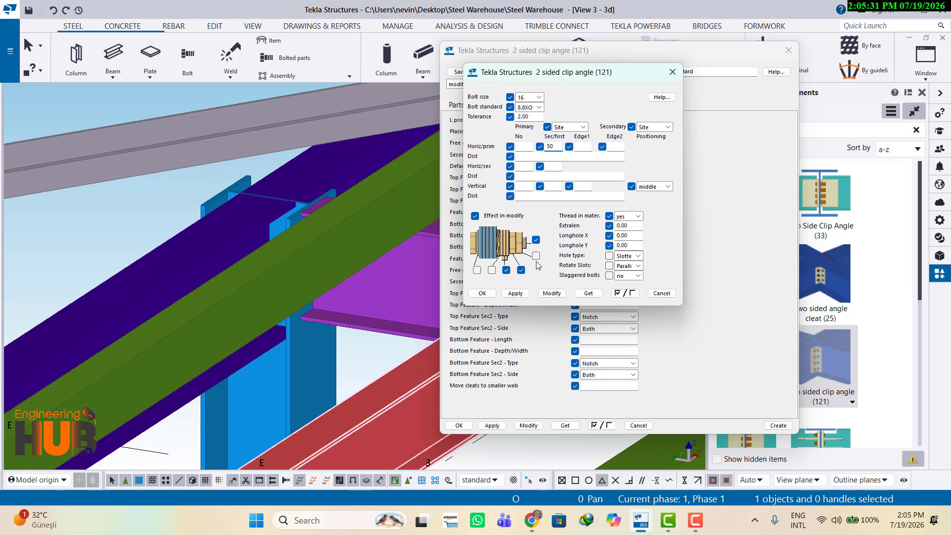
pyautogui.click(527, 157)
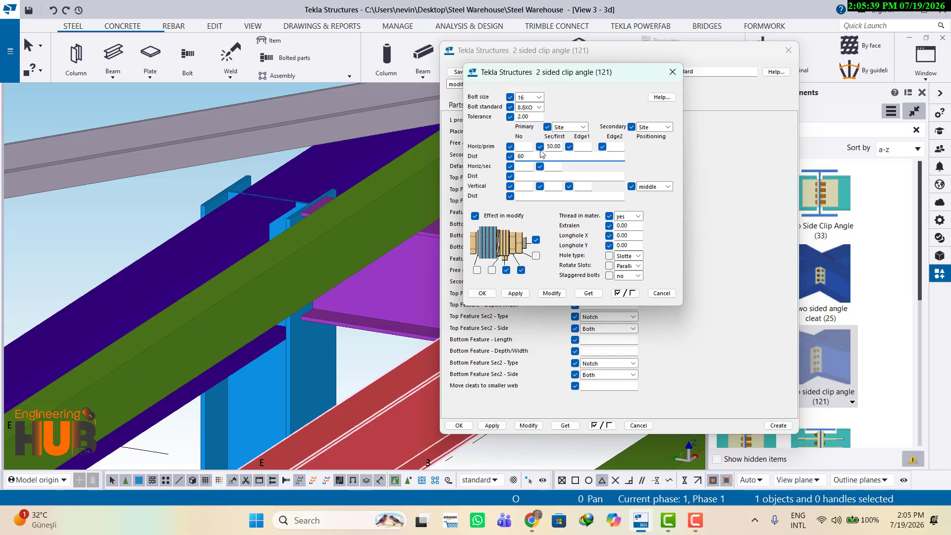
pyautogui.write('60')
pyautogui.click(552, 167)
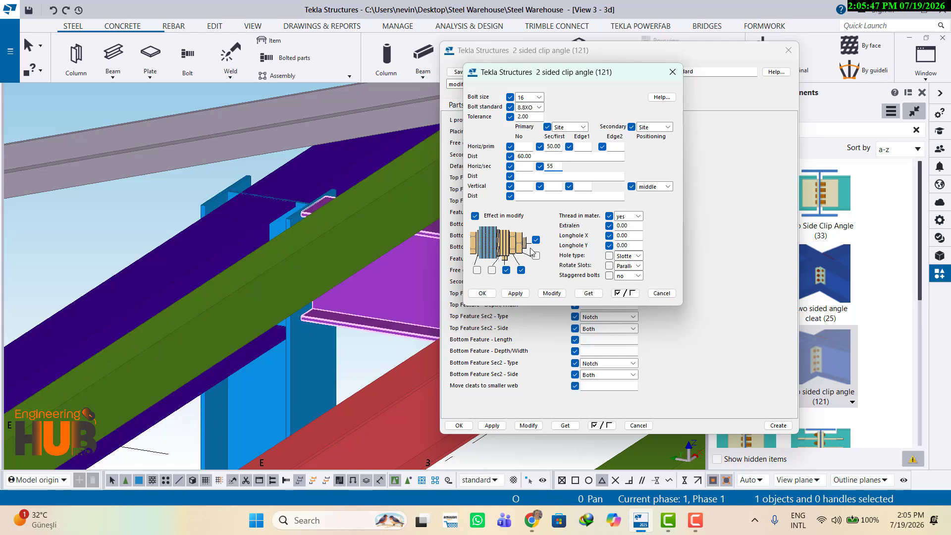
# Set the vertical bolt count to 4 with 70 mm spacing and accept the bolt and clip angle connection settings.
pyautogui.click(518, 185)
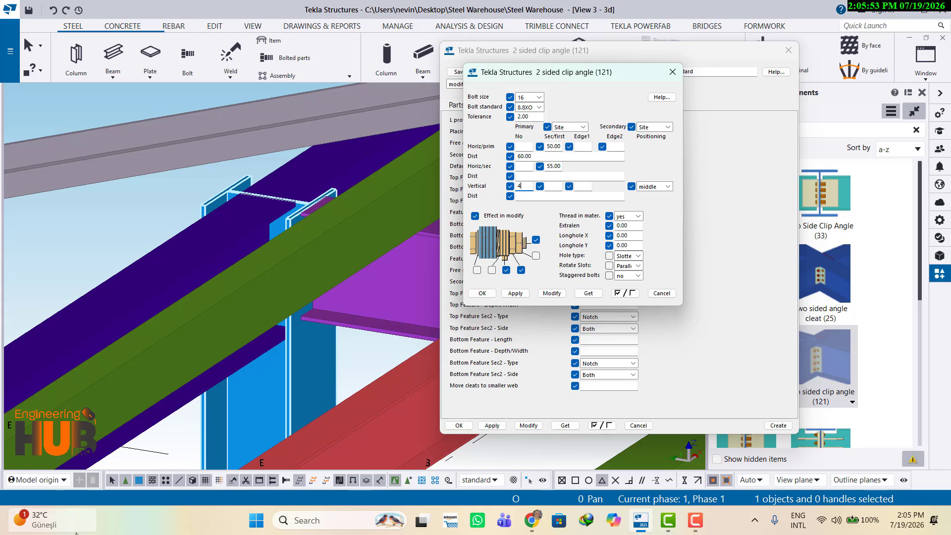
pyautogui.click(528, 196)
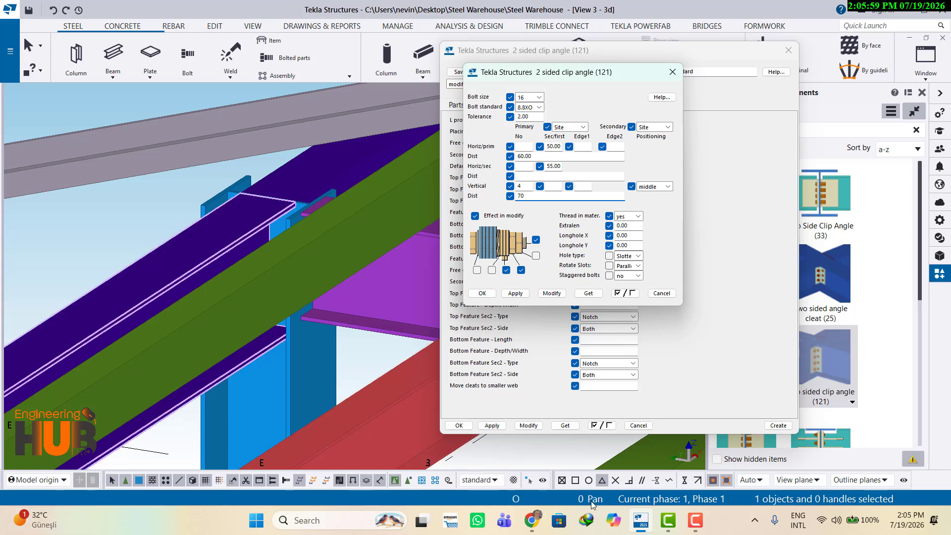
pyautogui.click(547, 294)
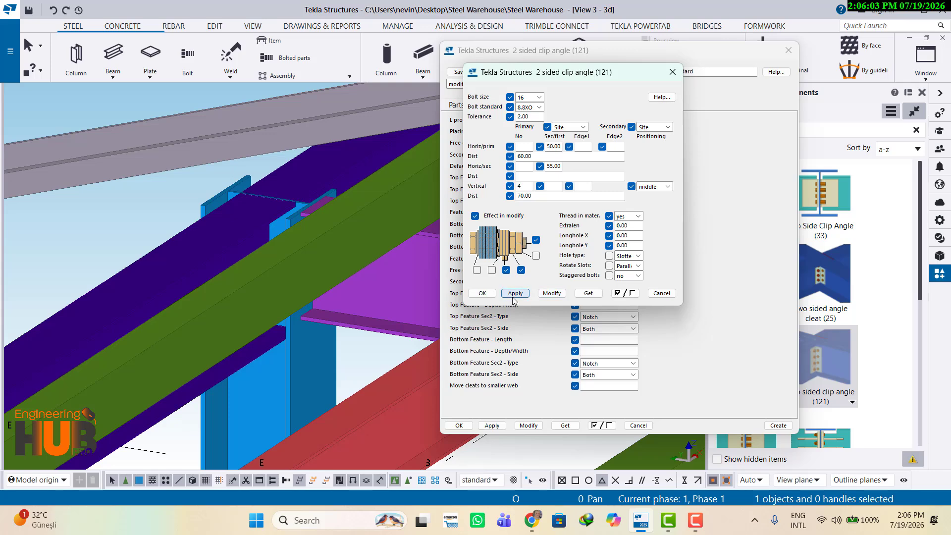
pyautogui.click(482, 293)
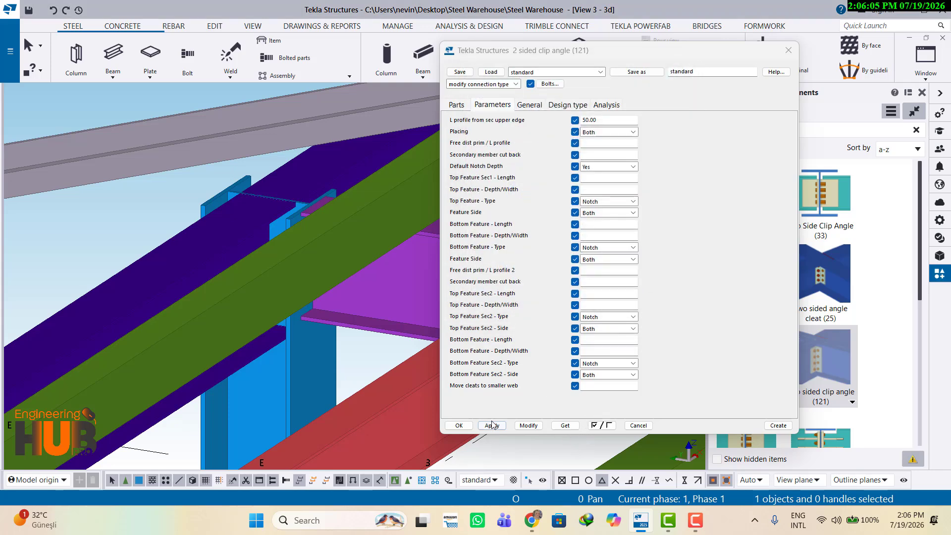
pyautogui.click(527, 427)
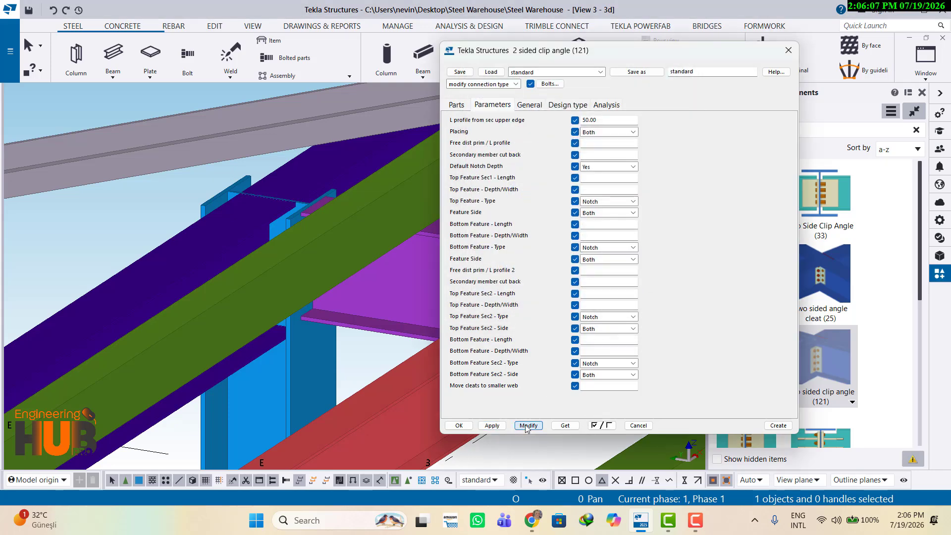
pyautogui.click(460, 425)
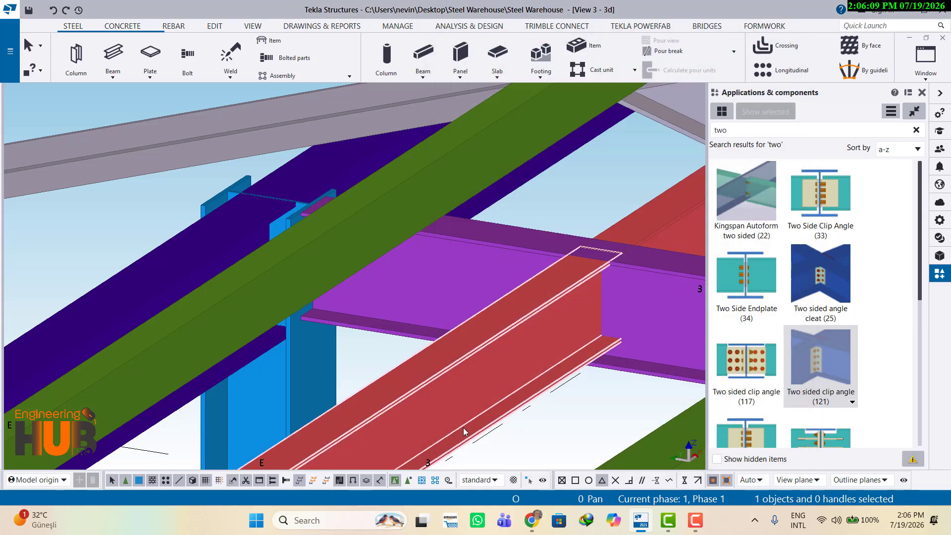
# Create the two-sided clip angle (121) connection with the blue column as main part and the dark-blue beams on both sides as secondaries.
pyautogui.click(816, 358)
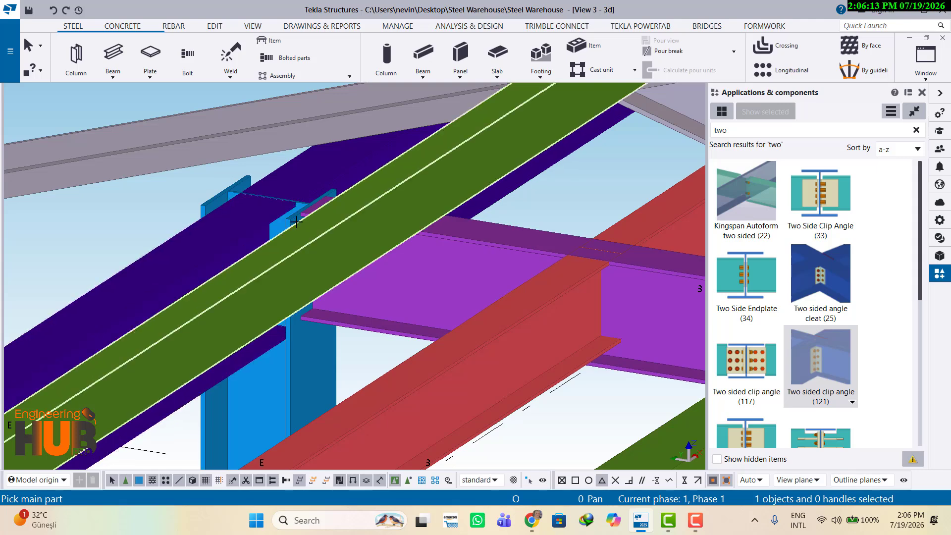
pyautogui.scroll(3, 218, 193)
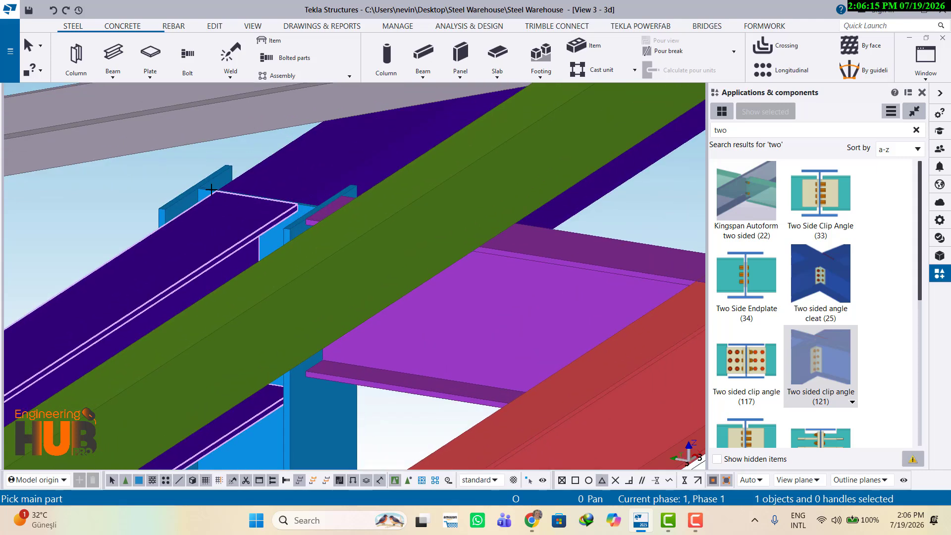
pyautogui.click(219, 218)
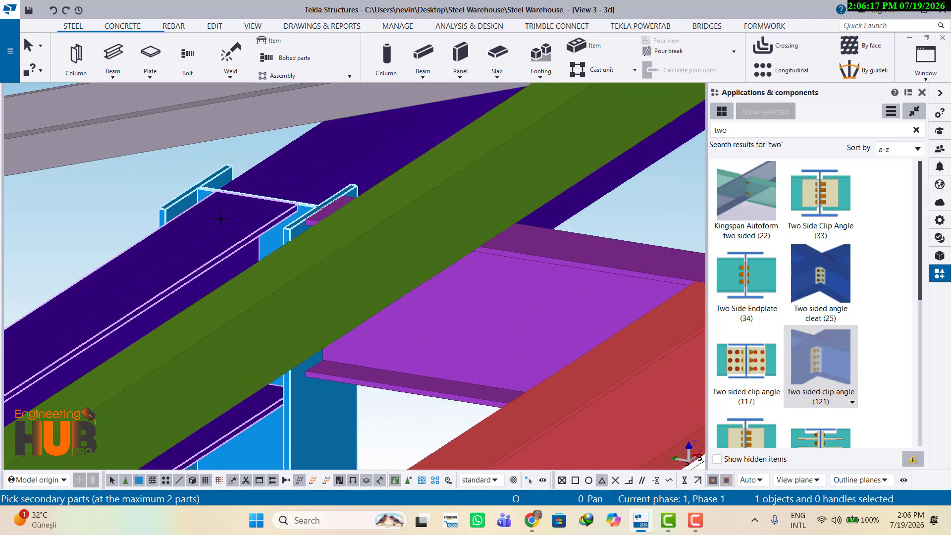
pyautogui.click(120, 252)
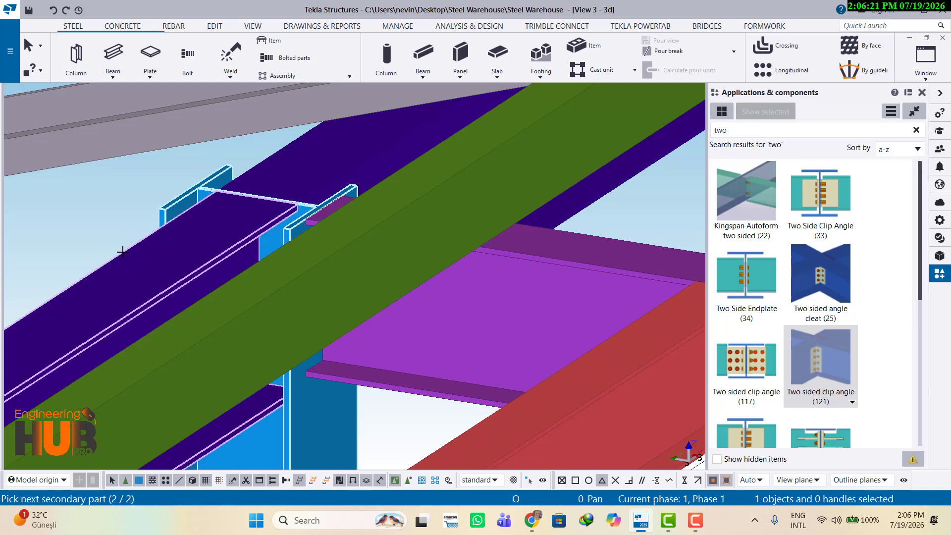
pyautogui.click(298, 140)
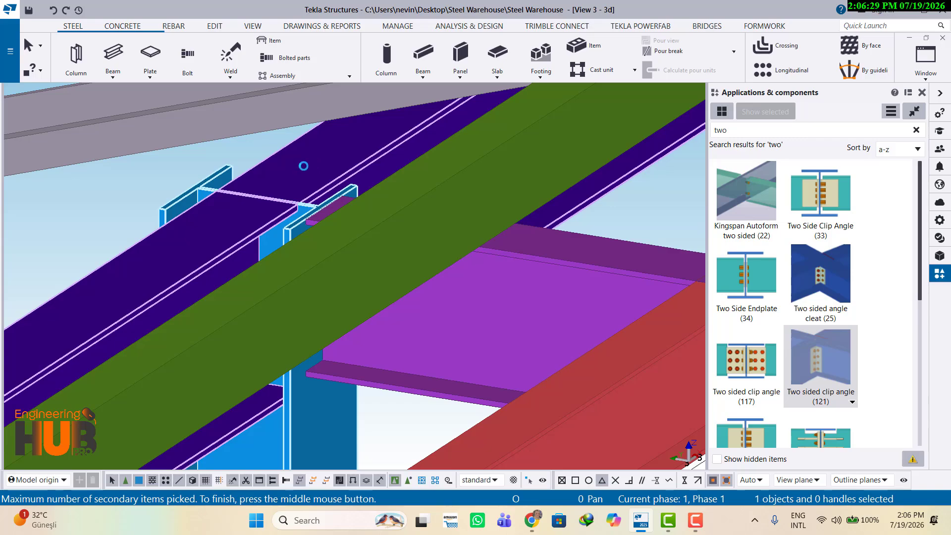
pyautogui.middleClick(303, 166)
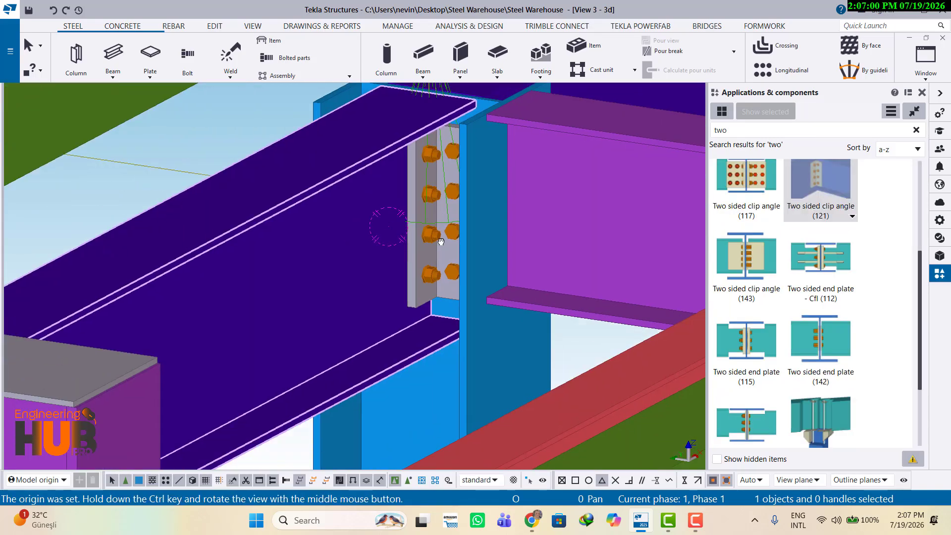
# Examine the clip angles and bolts of the new connection from both sides of the column.
pyautogui.moveTo(441, 242); pyautogui.dragTo(442, 233, button='middle')
pyautogui.scroll(-2, 430, 206)
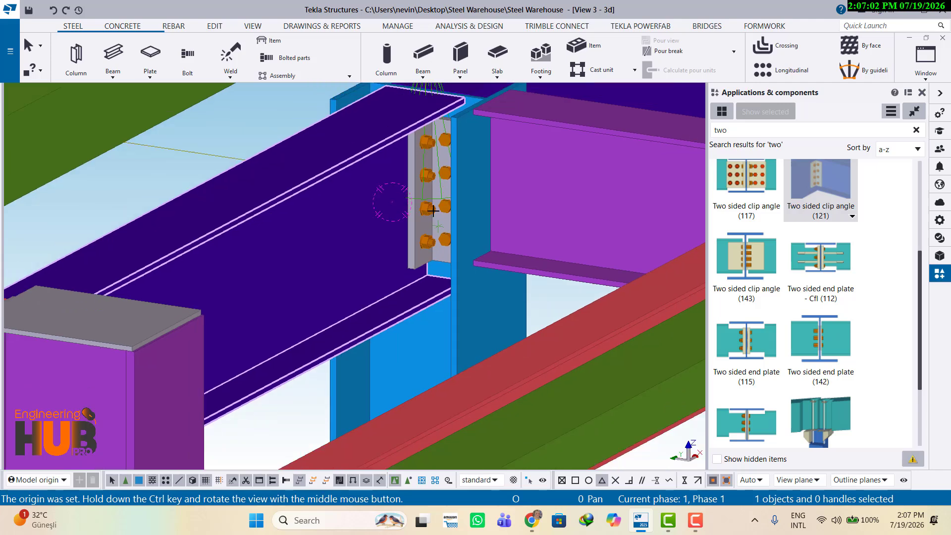
pyautogui.moveTo(426, 197); pyautogui.dragTo(409, 317, button='middle')
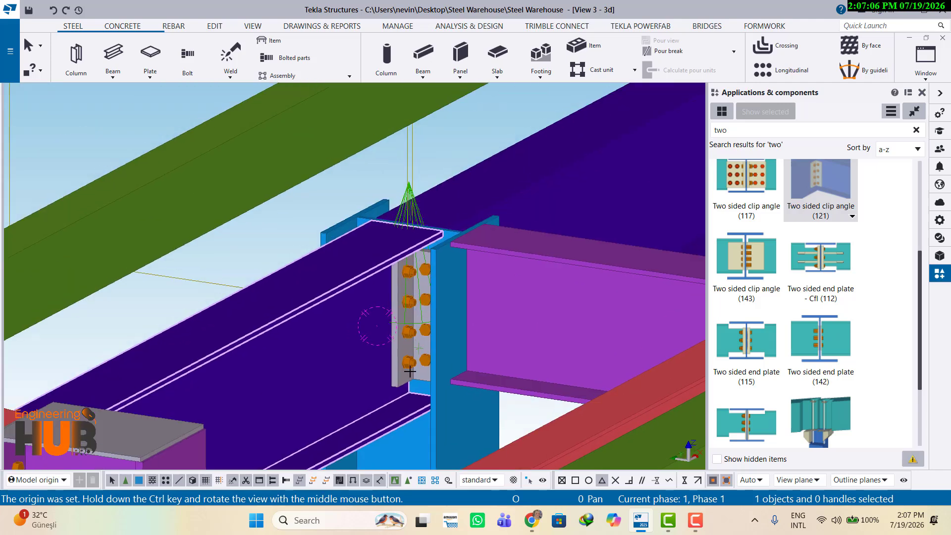
pyautogui.keyDown('ctrl'); pyautogui.moveTo(409, 371); pyautogui.dragTo(506, 344, button='middle'); pyautogui.keyUp('ctrl')
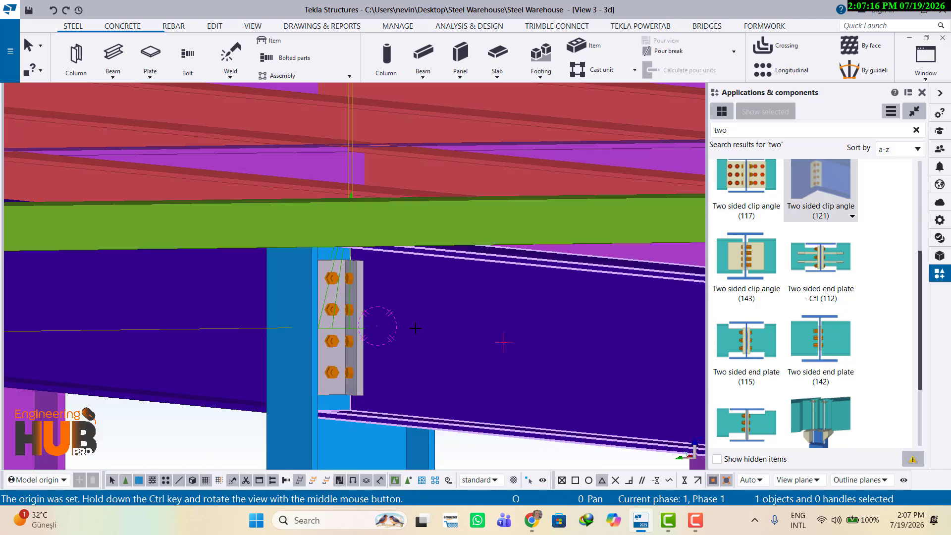
pyautogui.scroll(2, 416, 328)
pyautogui.scroll(1, 353, 276)
pyautogui.scroll(-1, 343, 288)
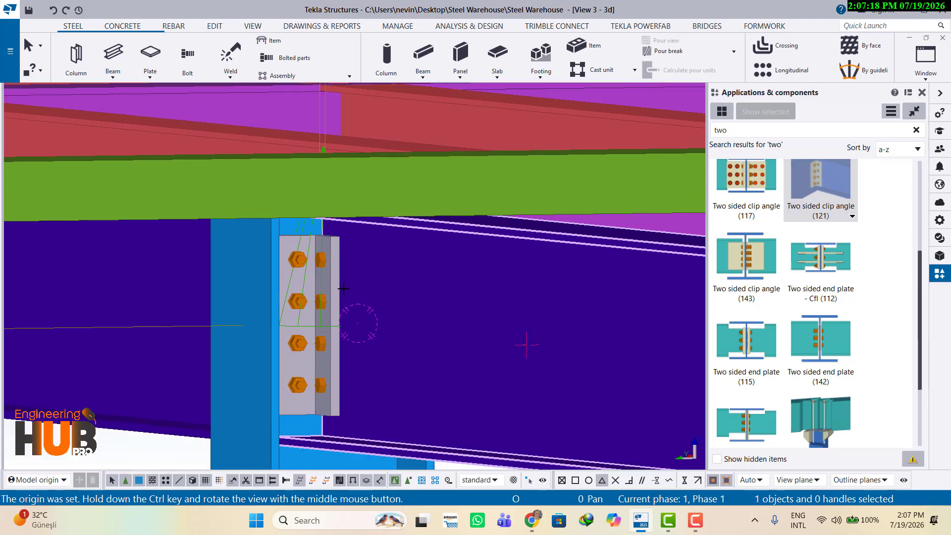
pyautogui.keyDown('ctrl'); pyautogui.moveTo(360, 309); pyautogui.dragTo(650, 307, button='middle'); pyautogui.keyUp('ctrl')
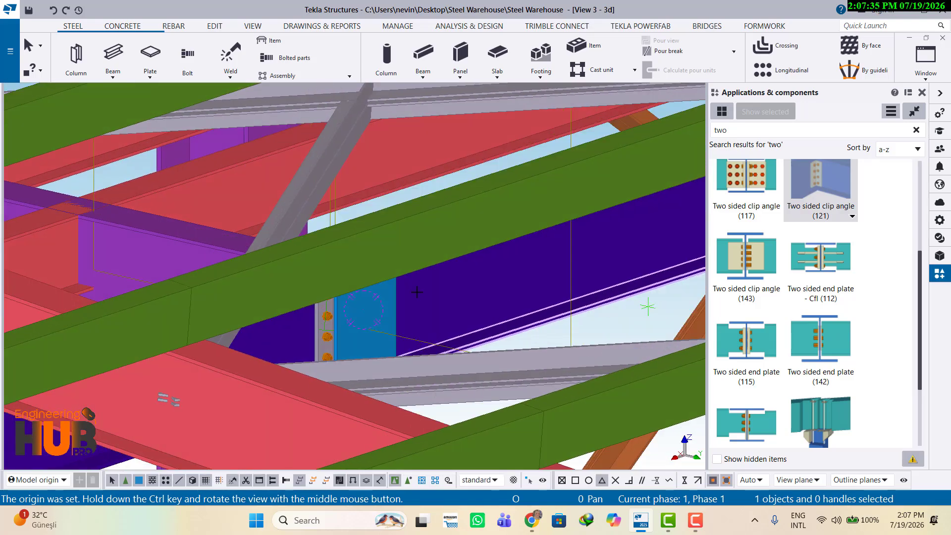
pyautogui.keyDown('ctrl'); pyautogui.moveTo(417, 292); pyautogui.dragTo(248, 306, button='middle'); pyautogui.keyUp('ctrl')
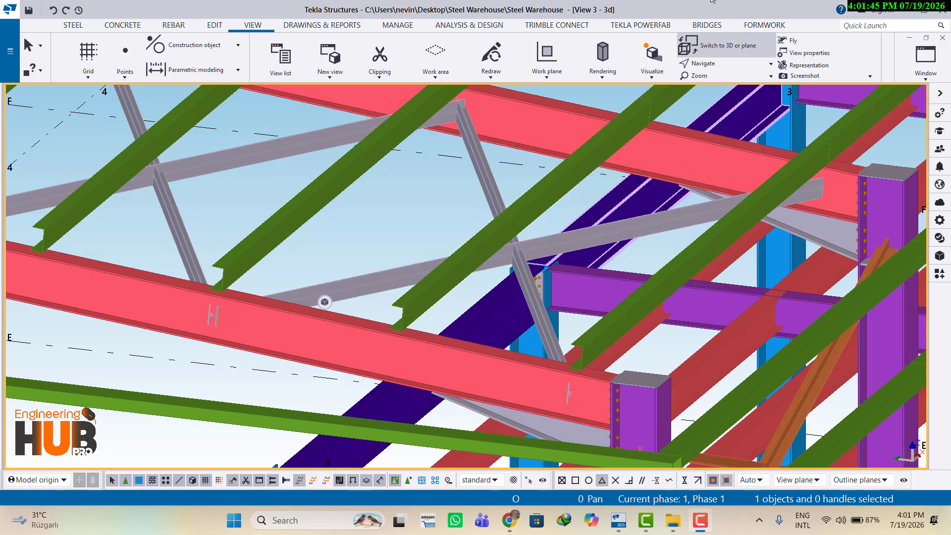
# Start a new object group view filter in the view properties and add one enabled Part row.
pyautogui.click(809, 54)
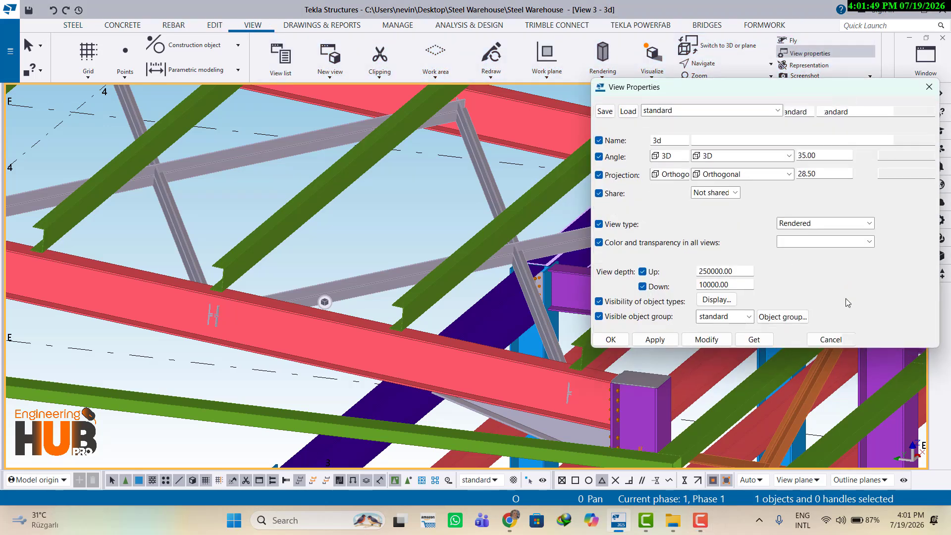
pyautogui.click(855, 283)
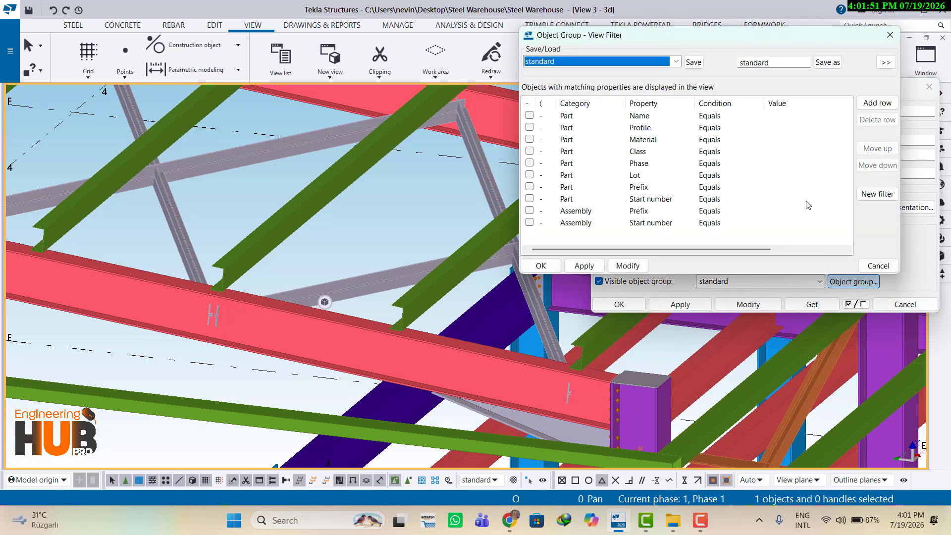
pyautogui.click(875, 195)
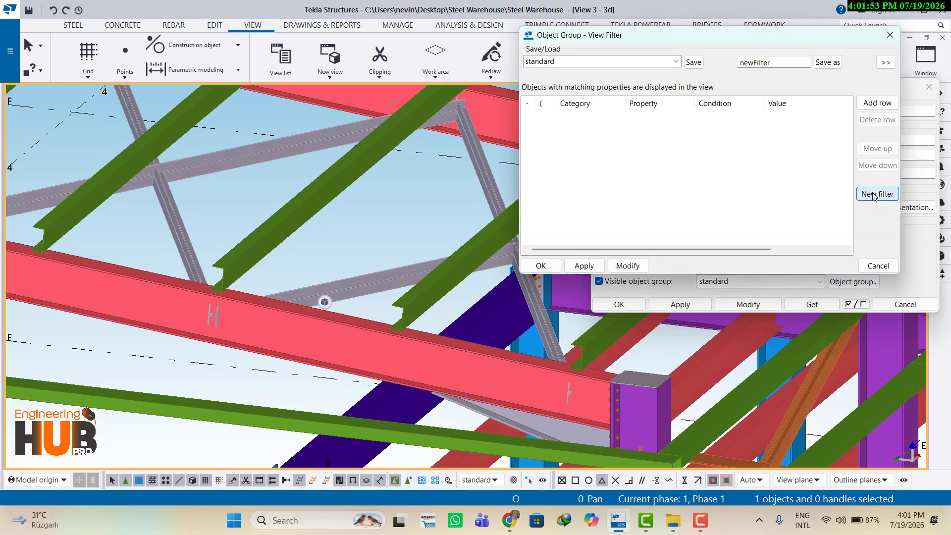
pyautogui.click(877, 102)
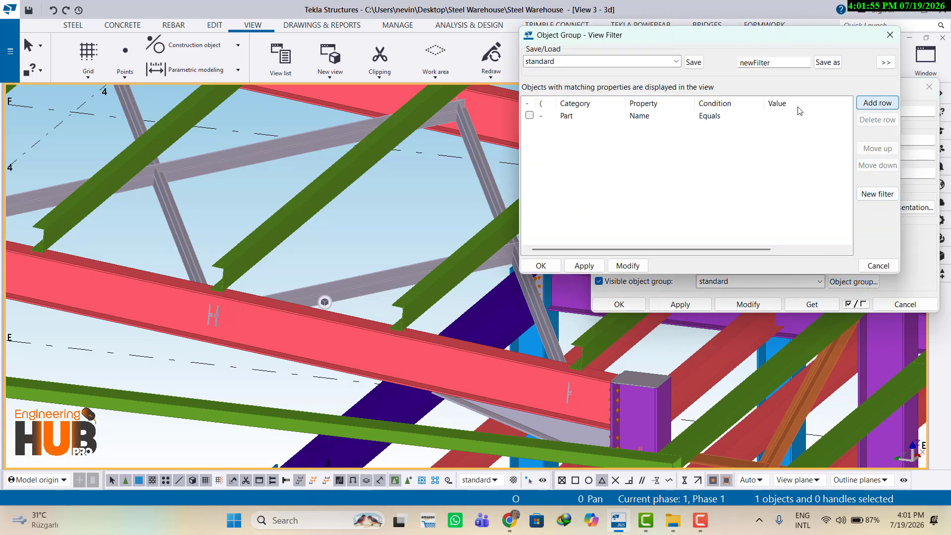
pyautogui.click(530, 115)
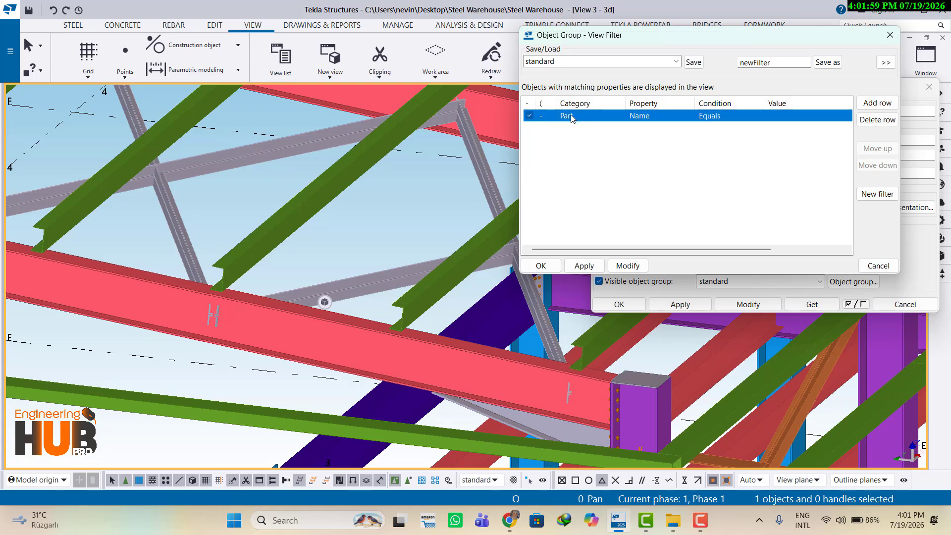
# Set the filter row's property to Profile and its condition to Does not equal.
pyautogui.click(665, 115)
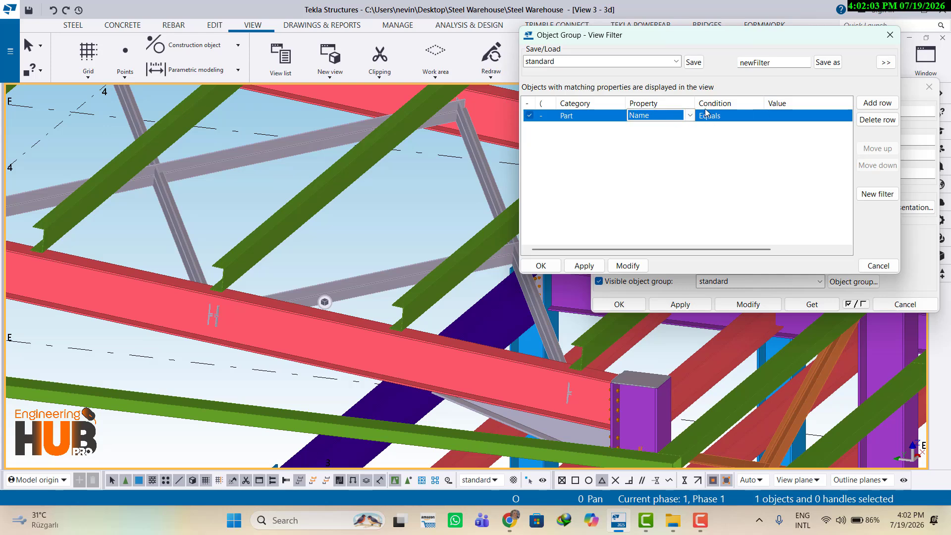
pyautogui.click(690, 116)
pyautogui.click(718, 142)
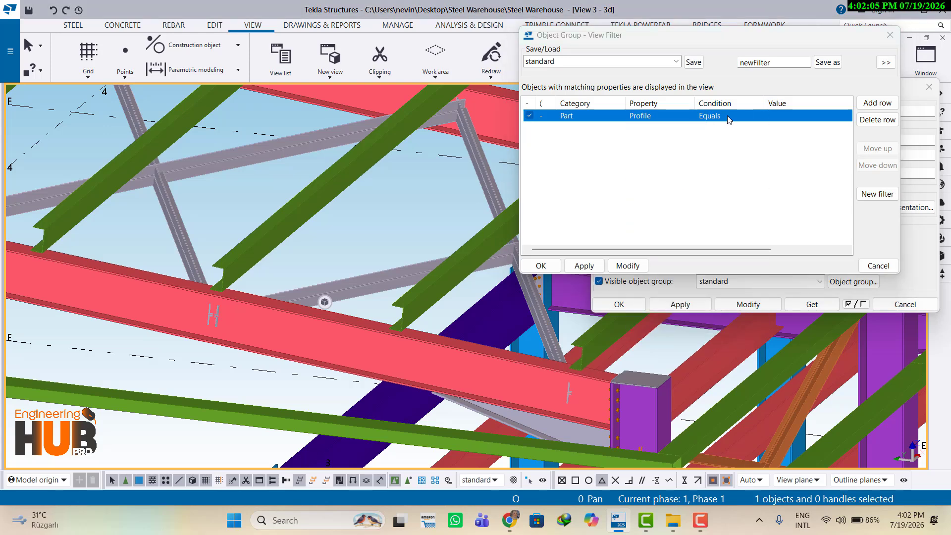
pyautogui.click(732, 112)
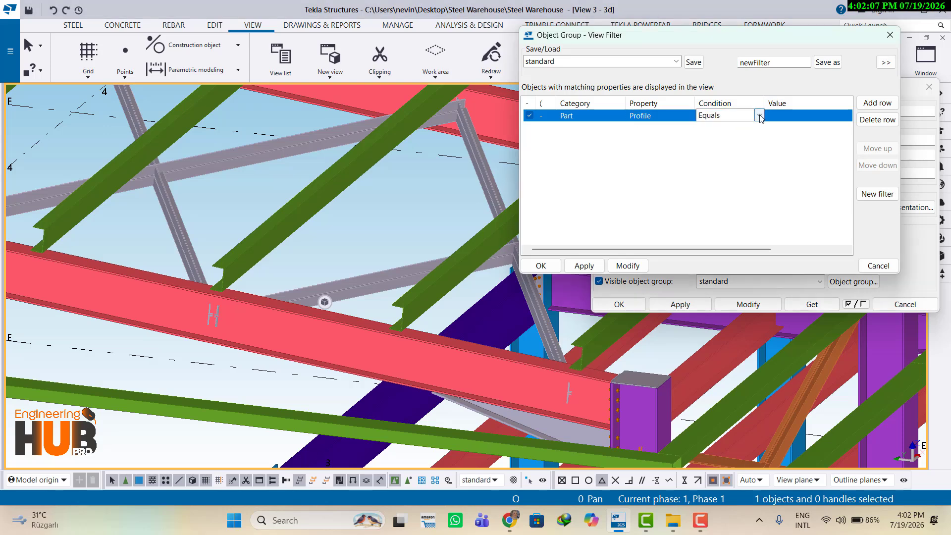
pyautogui.click(759, 116)
pyautogui.click(730, 140)
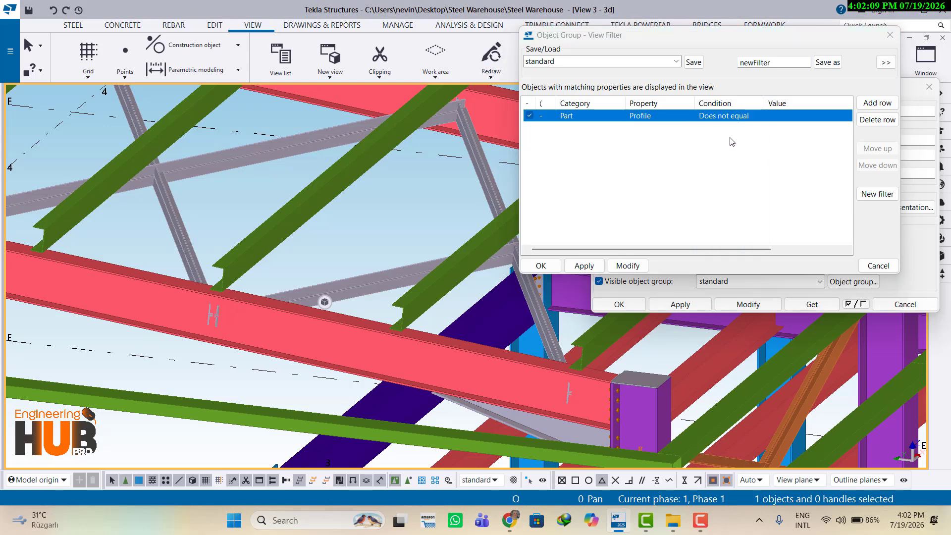
# Fill the filter value with profiles L80*8 and C200*100*5 by multi-selecting a brace and a purlin from the model.
pyautogui.click(793, 117)
pyautogui.click(846, 116)
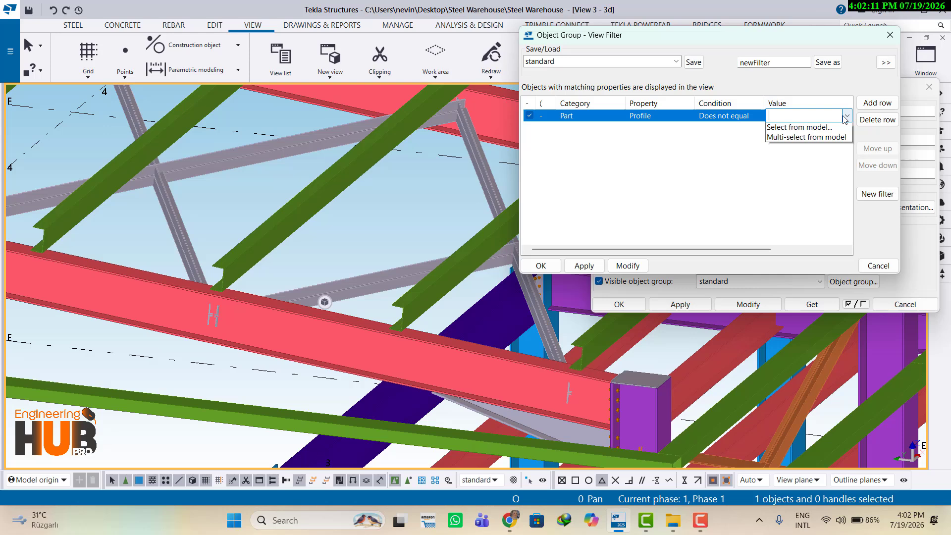
pyautogui.click(804, 140)
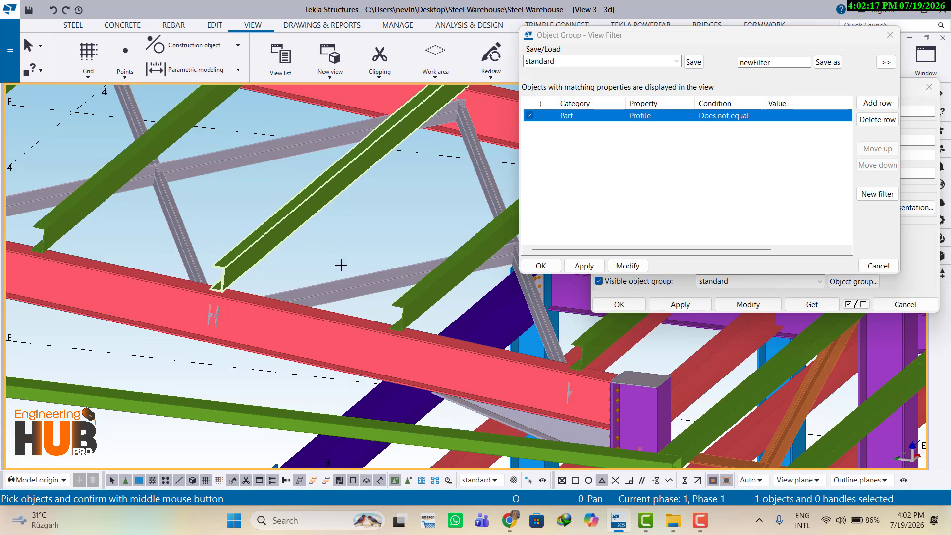
pyautogui.click(380, 273)
pyautogui.middleClick(380, 274)
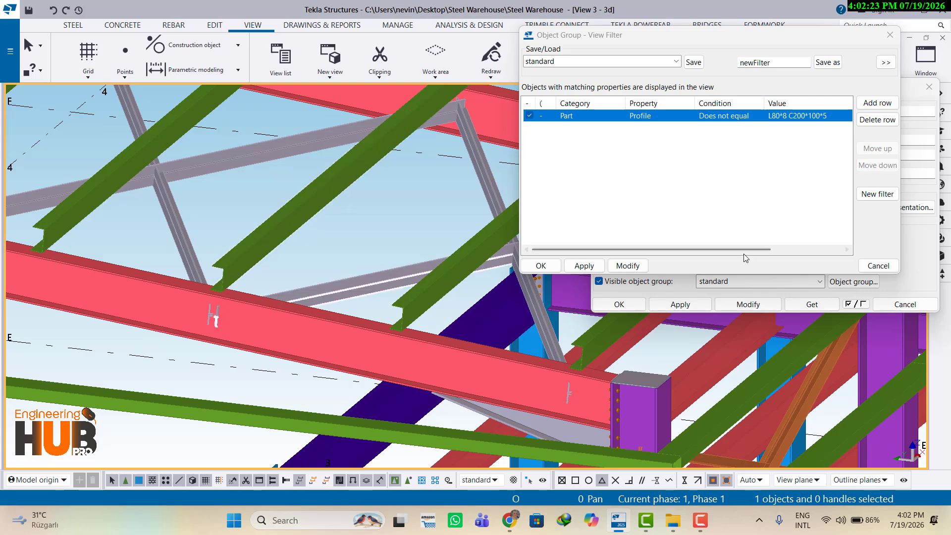
# Save the view filter as Filter 1 and apply it to the 3D view.
pyautogui.click(782, 65)
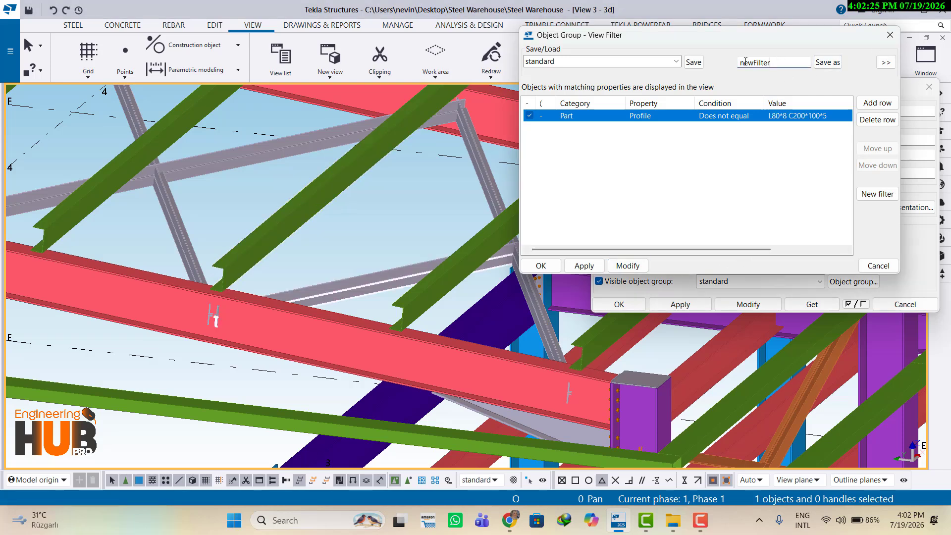
pyautogui.doubleClick(782, 65)
pyautogui.press('BackSpace')
pyautogui.press('capslock')
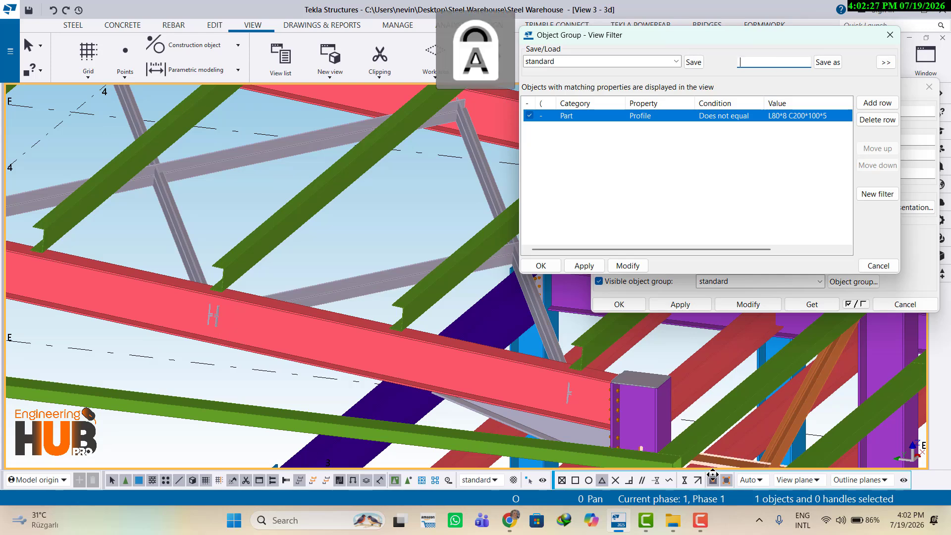
pyautogui.write('F')
pyautogui.press('capslock')
pyautogui.write('ilt')
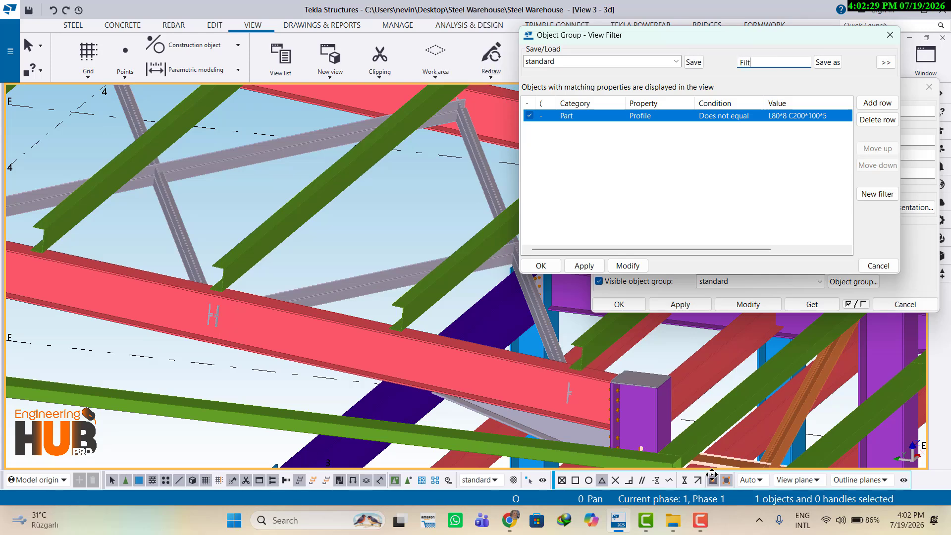
pyautogui.write('er 1')
pyautogui.click(826, 61)
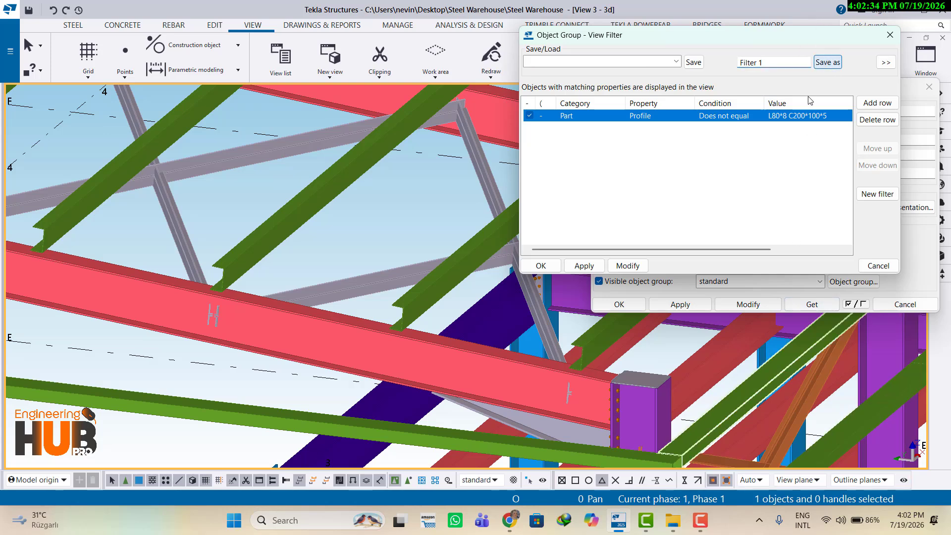
pyautogui.click(636, 267)
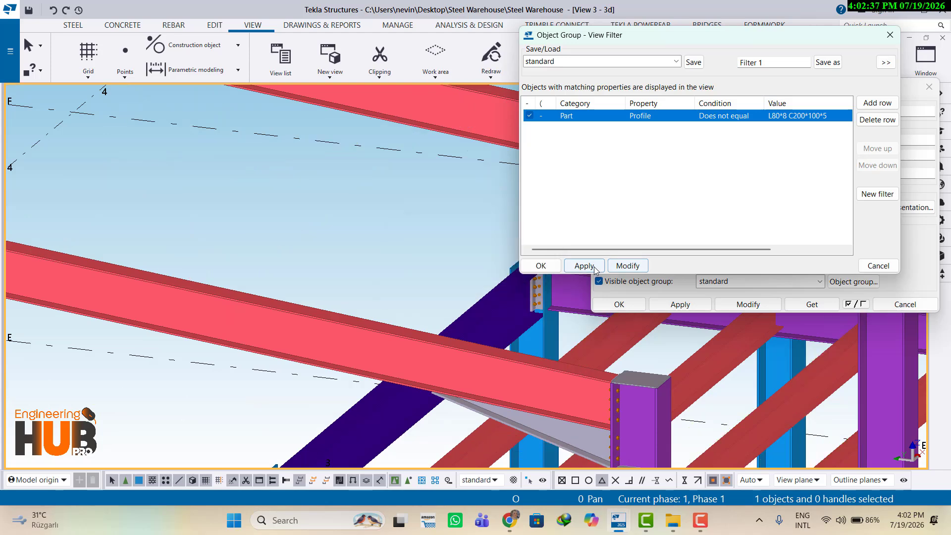
# Accept the Filter 1 object group and confirm the 3D view properties with it.
pyautogui.click(541, 265)
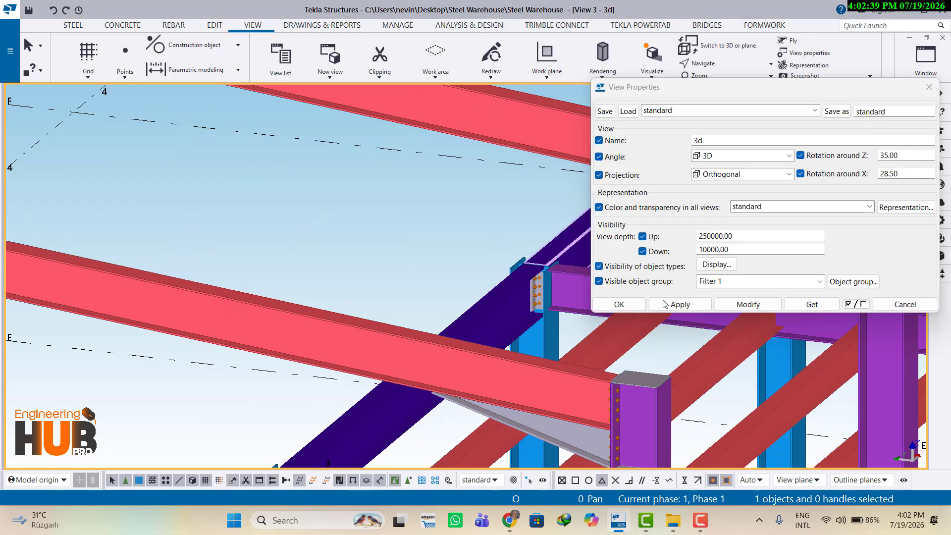
pyautogui.click(619, 304)
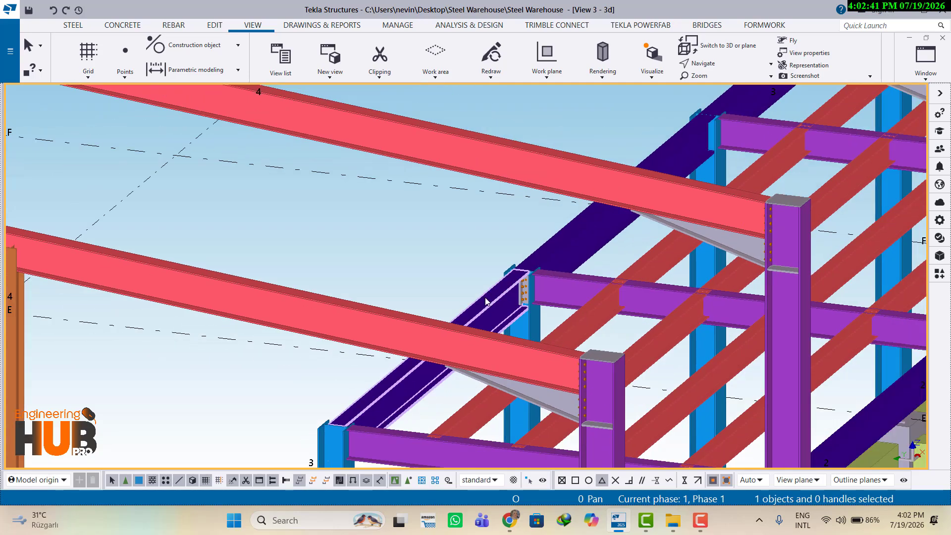
# Examine the existing two-sided clip angle connection at the grid 3/D column from both sides of the beams.
pyautogui.scroll(-2, 485, 301)
pyautogui.scroll(6, 581, 275)
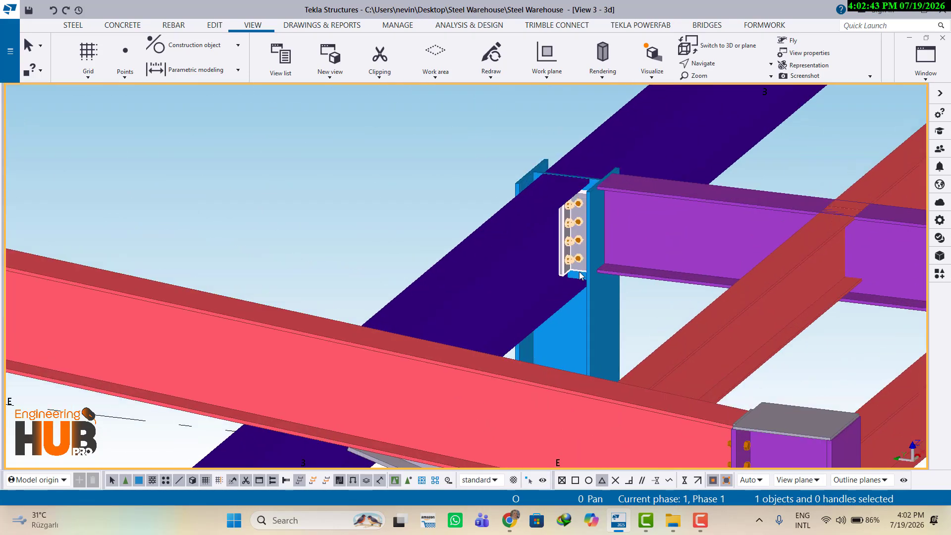
pyautogui.scroll(1, 578, 274)
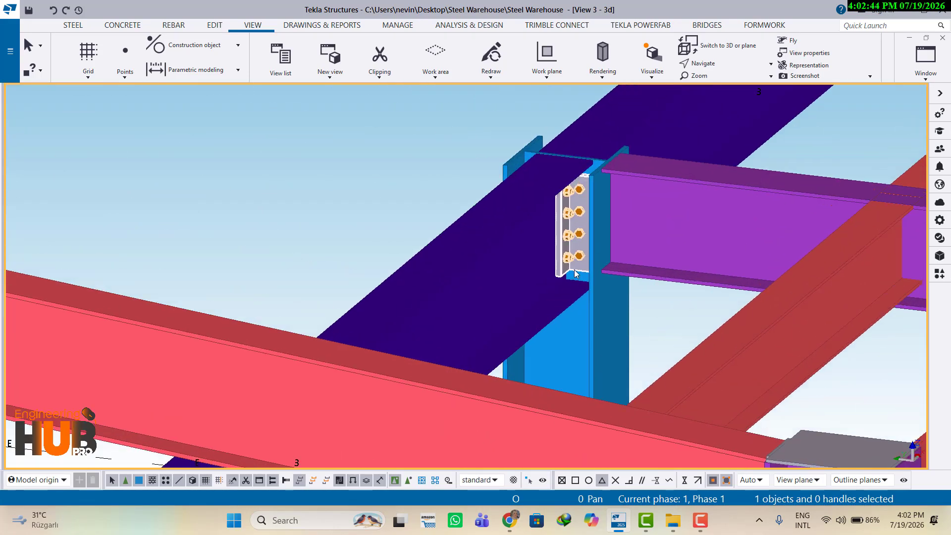
pyautogui.press('v')
pyautogui.click(565, 232)
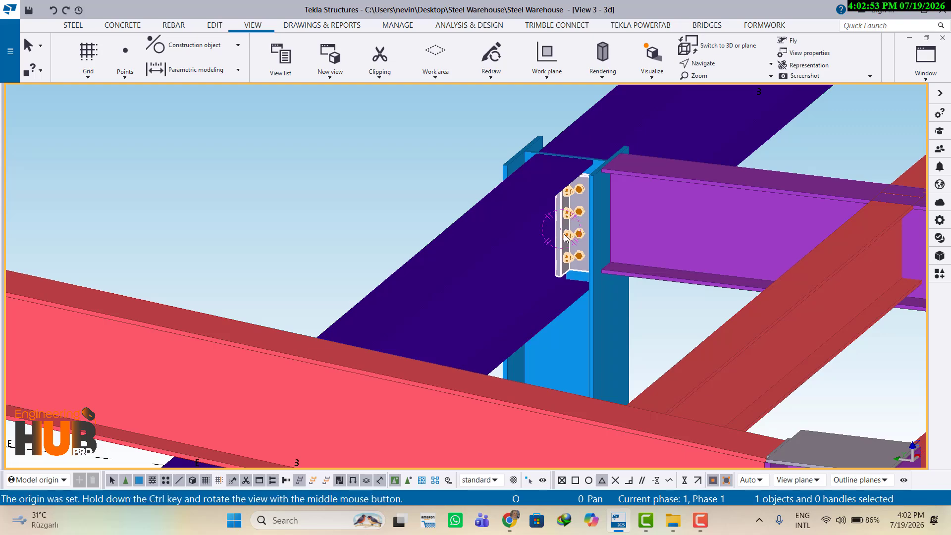
pyautogui.keyDown('ctrl'); pyautogui.moveTo(558, 234); pyautogui.dragTo(623, 194, button='middle'); pyautogui.keyUp('ctrl')
pyautogui.scroll(5, 586, 222)
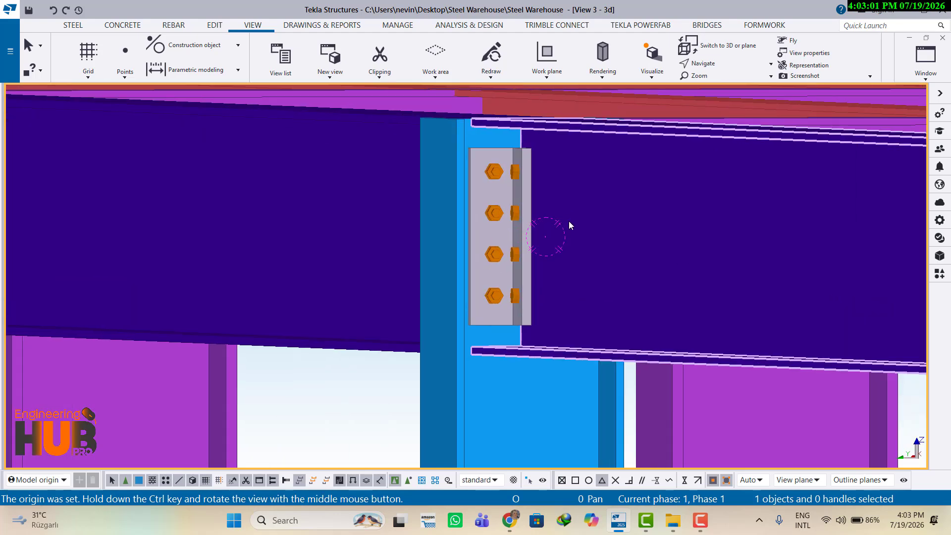
pyautogui.keyDown('ctrl'); pyautogui.moveTo(557, 239); pyautogui.dragTo(594, 303, button='middle'); pyautogui.keyUp('ctrl')
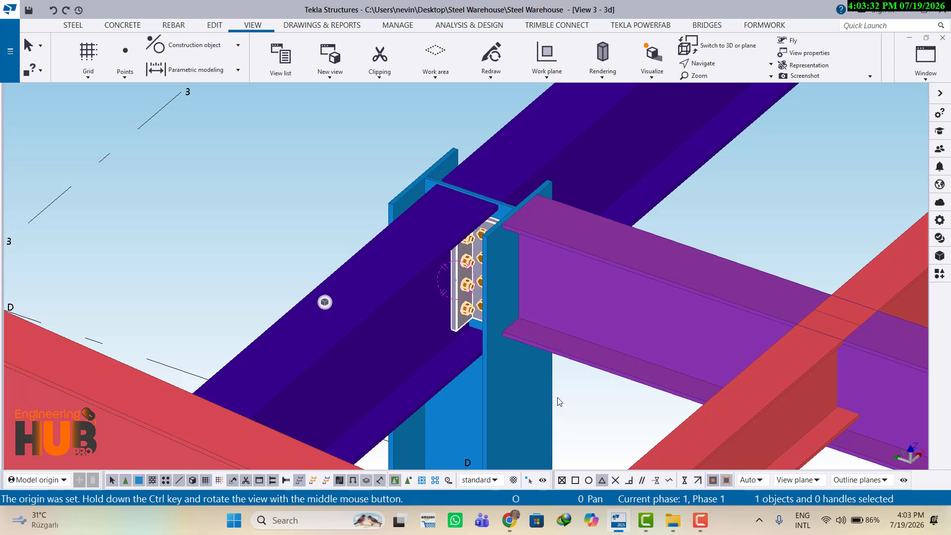
# Accept the existing connection's settings and add a Two sided clip angle (121) joining both beams to the grid 3/E column.
pyautogui.doubleClick(460, 280)
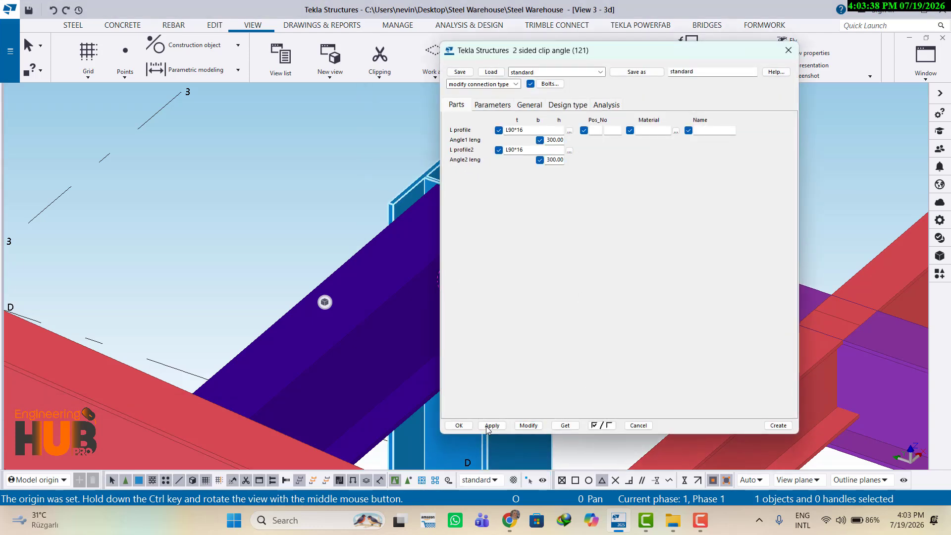
pyautogui.click(463, 427)
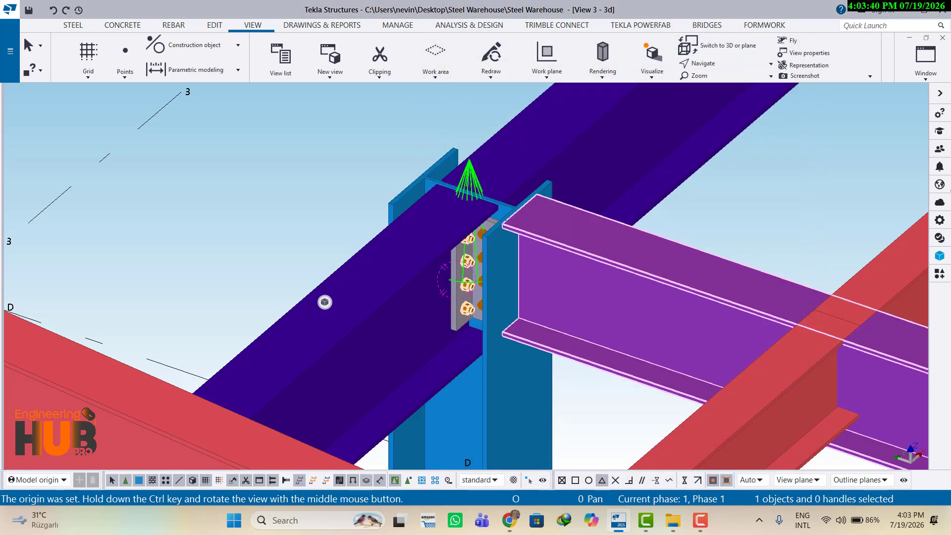
pyautogui.click(939, 273)
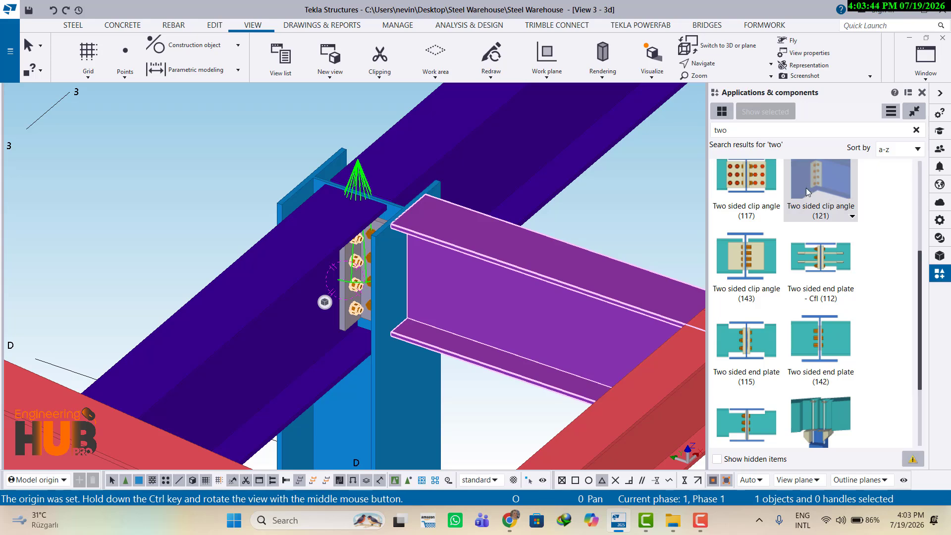
pyautogui.click(820, 179)
pyautogui.scroll(-5, 366, 382)
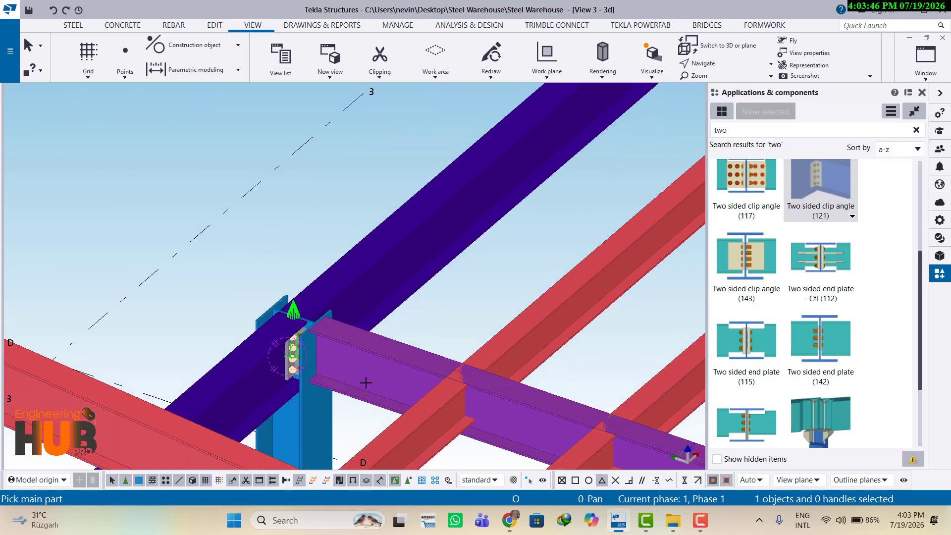
pyautogui.moveTo(365, 382); pyautogui.dragTo(554, 187, button='middle')
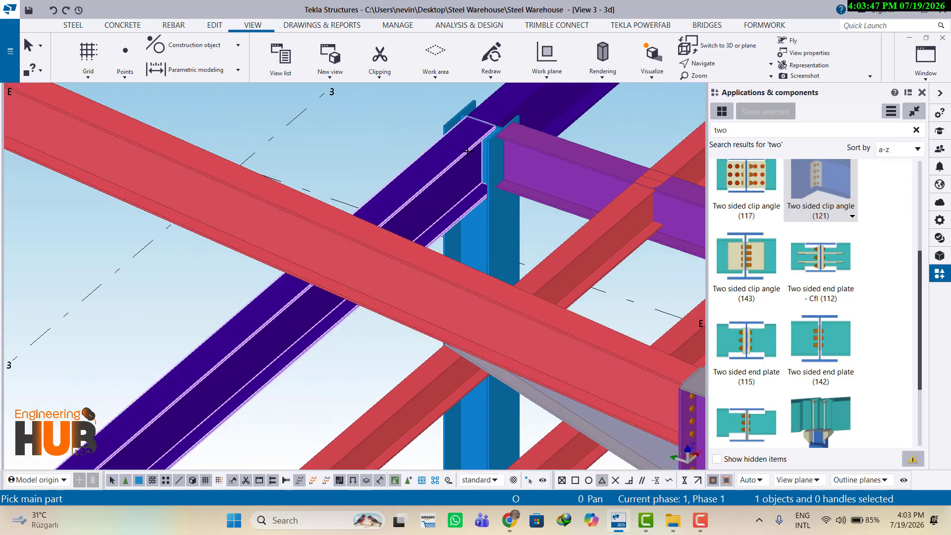
pyautogui.click(494, 159)
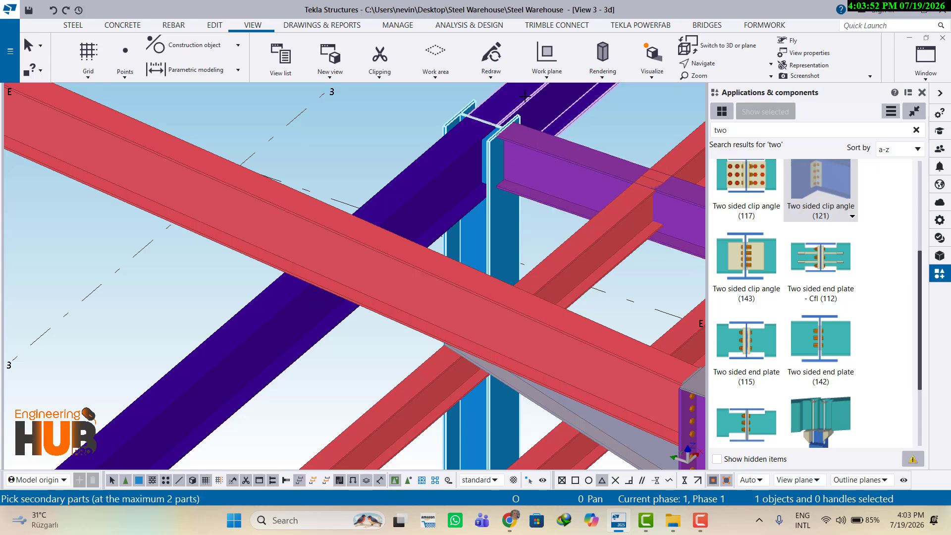
pyautogui.click(444, 172)
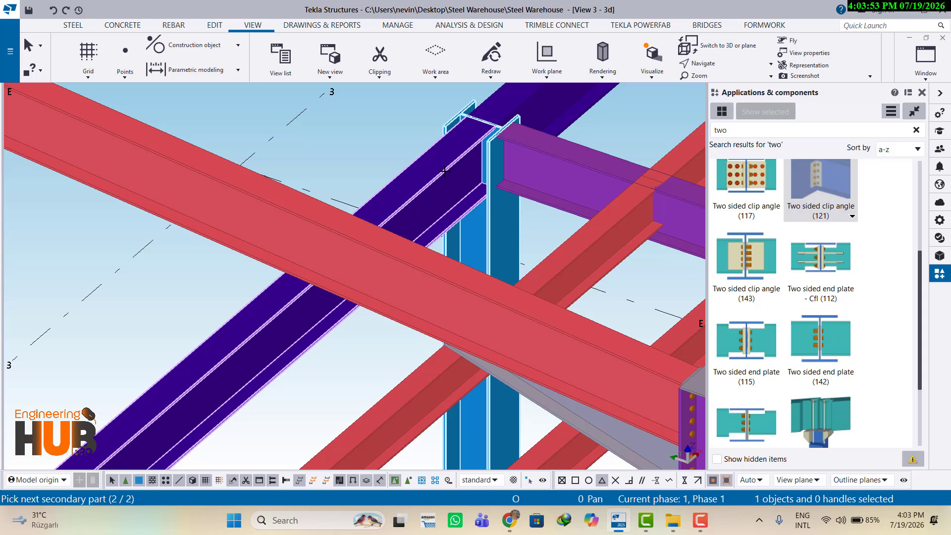
pyautogui.click(534, 93)
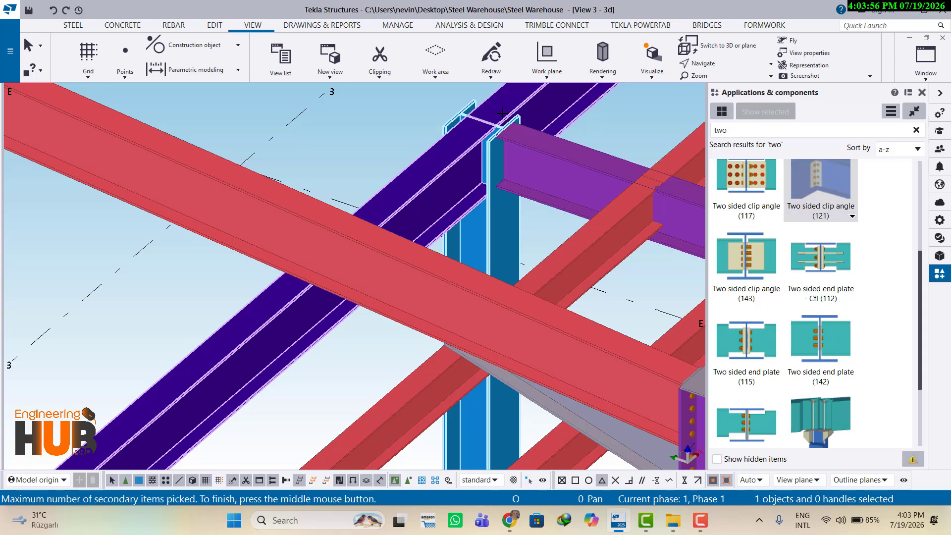
pyautogui.middleClick(483, 117)
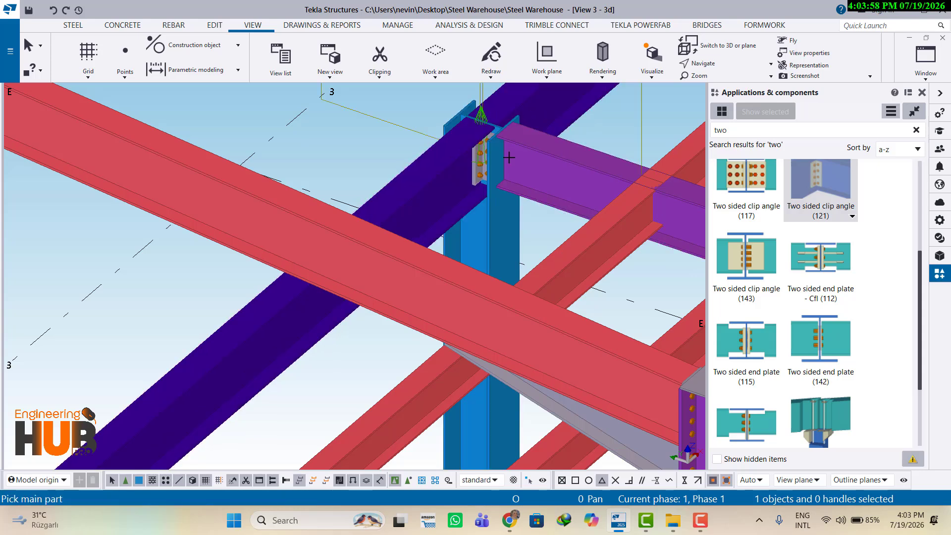
# Add a Two sided clip angle (121) joining both beams to the grid 3/F column.
pyautogui.scroll(3, 468, 121)
pyautogui.scroll(-3, 515, 118)
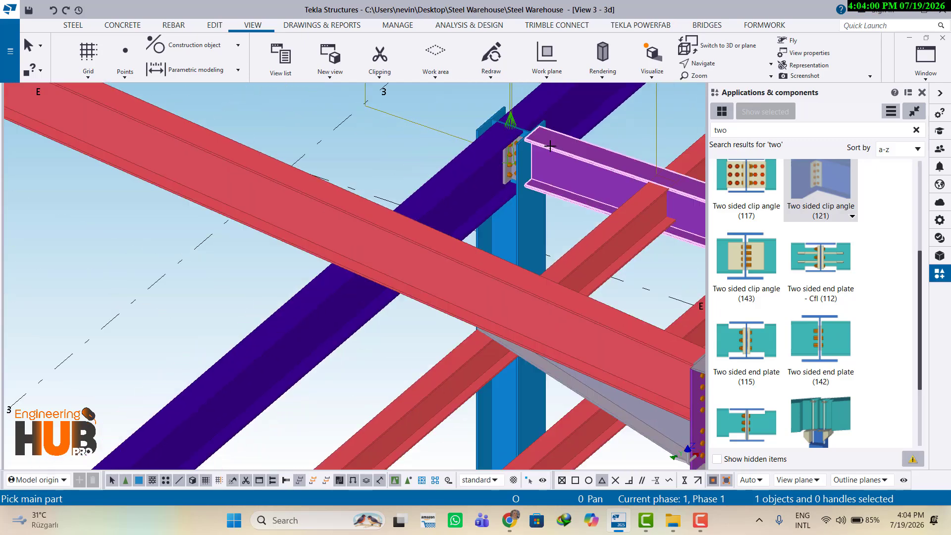
pyautogui.scroll(-2, 550, 145)
pyautogui.moveTo(550, 146); pyautogui.dragTo(466, 220, button='middle')
pyautogui.scroll(2, 453, 238)
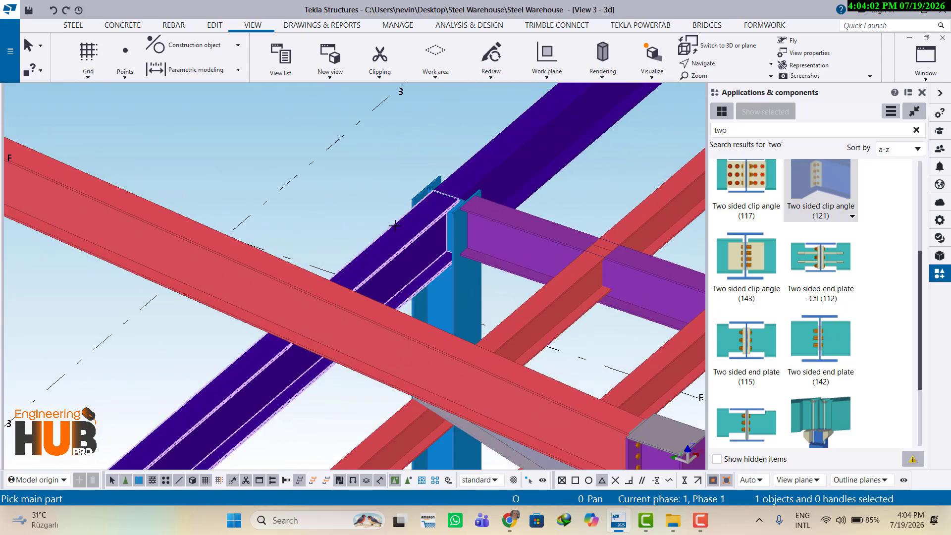
pyautogui.scroll(2, 434, 193)
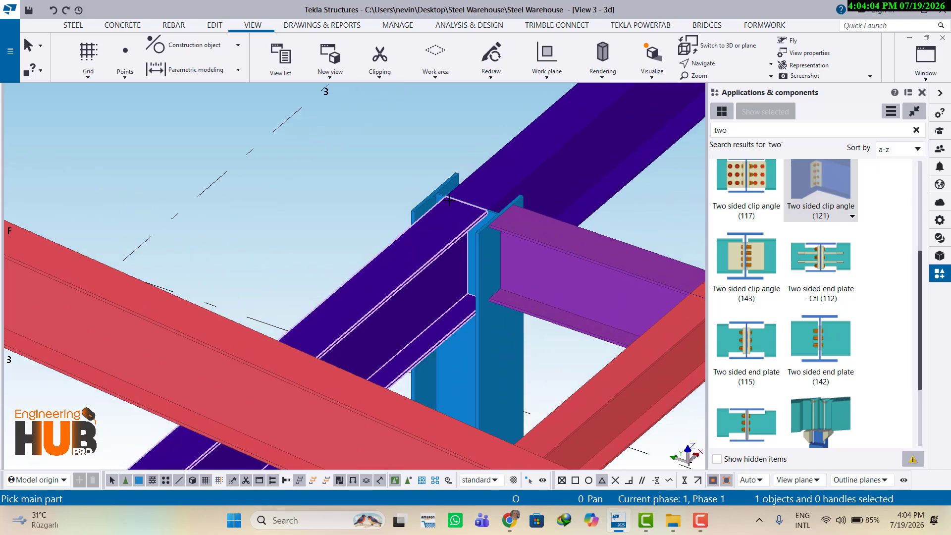
pyautogui.click(433, 192)
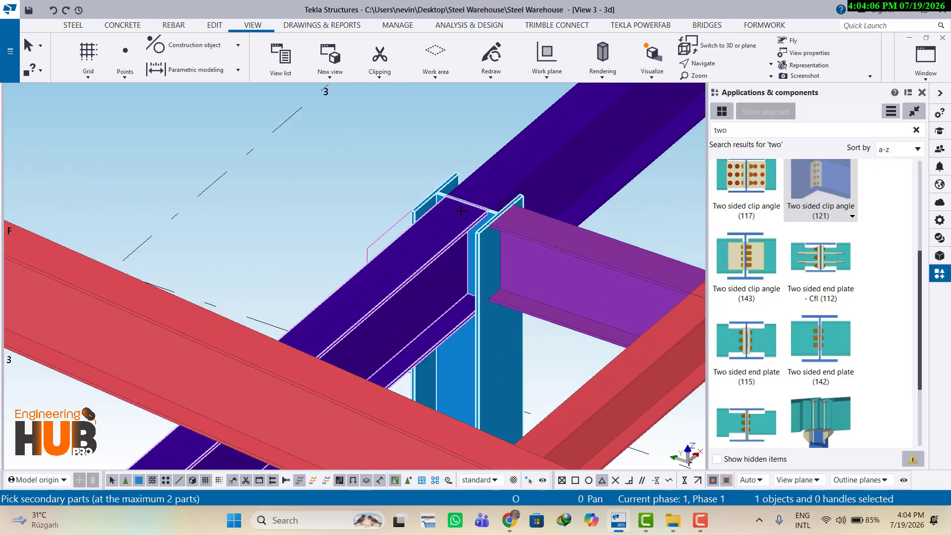
pyautogui.click(448, 246)
pyautogui.click(509, 184)
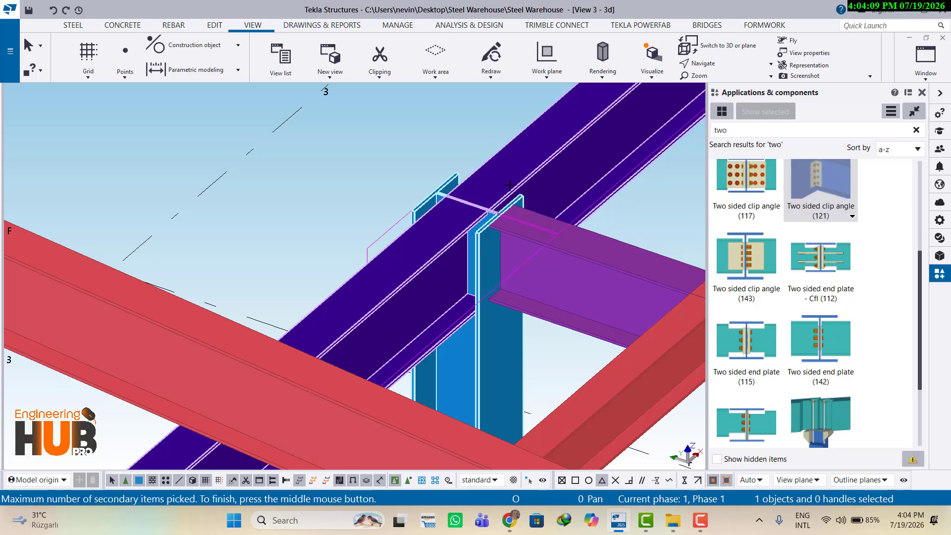
pyautogui.middleClick(470, 203)
# Add a Two sided clip angle (121) joining both beams to the grid 3/G column.
pyautogui.scroll(-3, 580, 149)
pyautogui.moveTo(385, 318); pyautogui.dragTo(370, 399, button='middle')
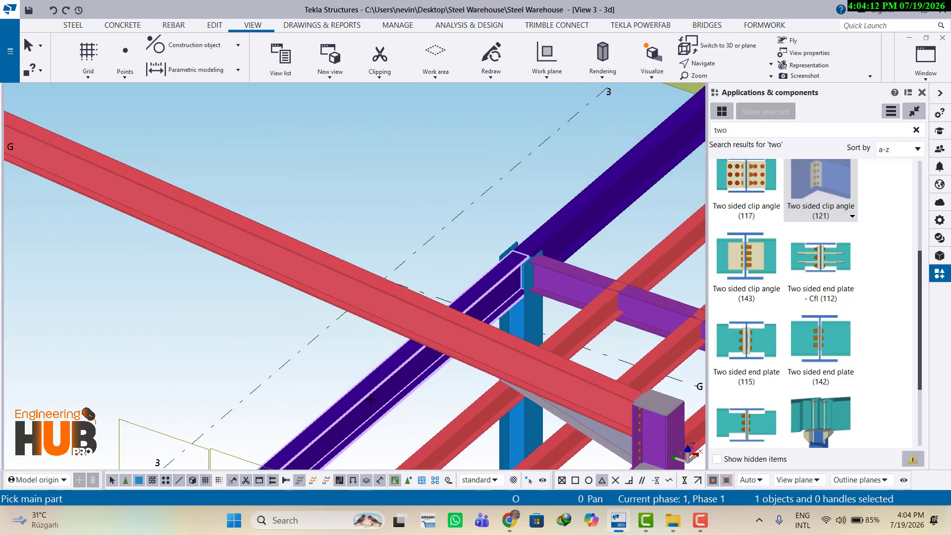
pyautogui.scroll(5, 410, 278)
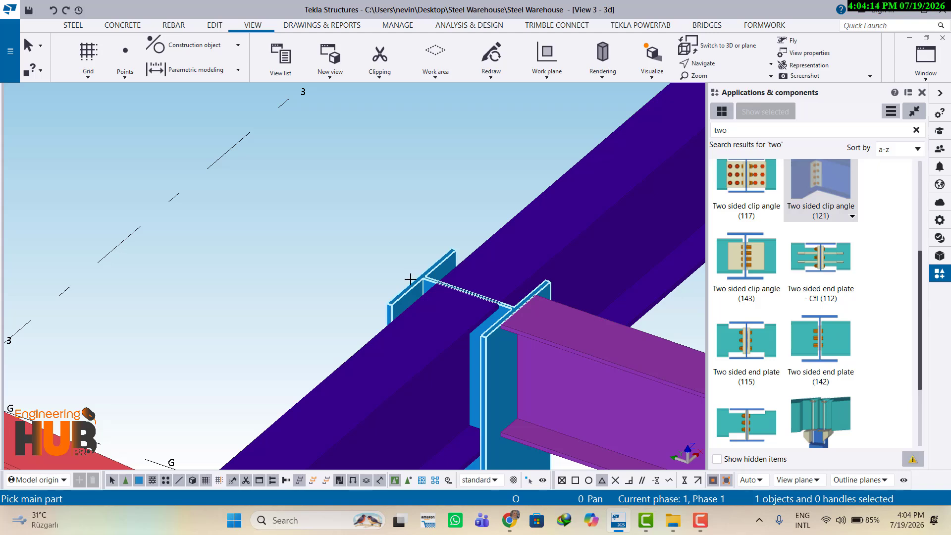
pyautogui.click(454, 296)
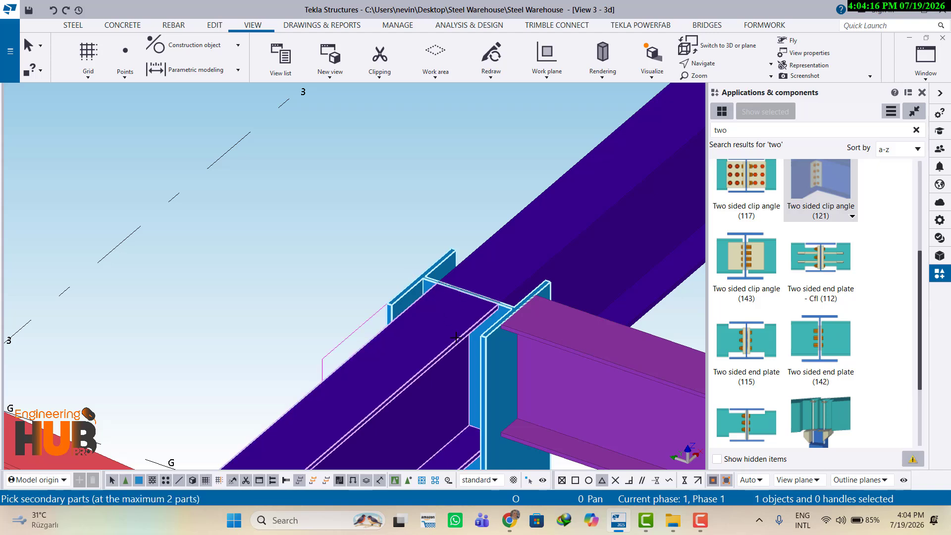
pyautogui.click(516, 283)
pyautogui.click(545, 262)
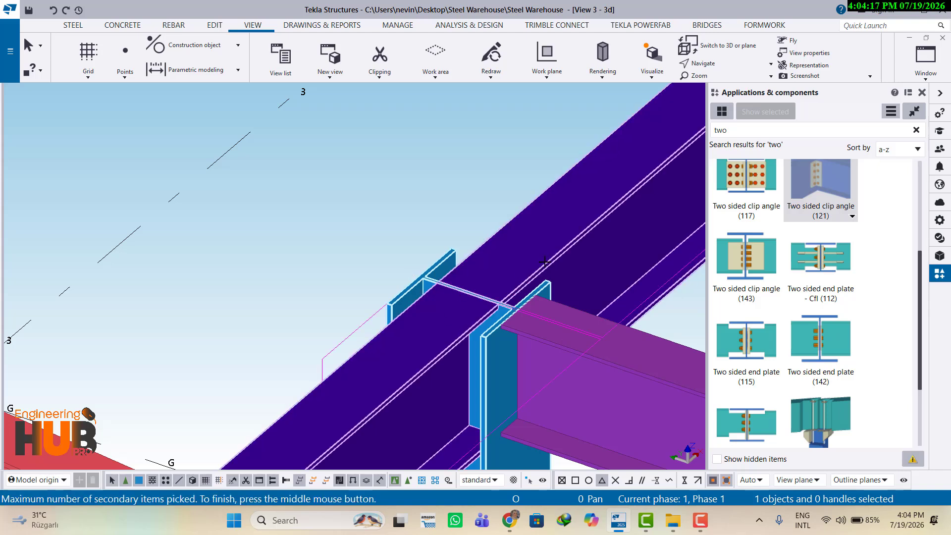
pyautogui.middleClick(461, 309)
# Add a Two sided clip angle (121) joining both beams to the grid 3/H column.
pyautogui.scroll(-5, 569, 165)
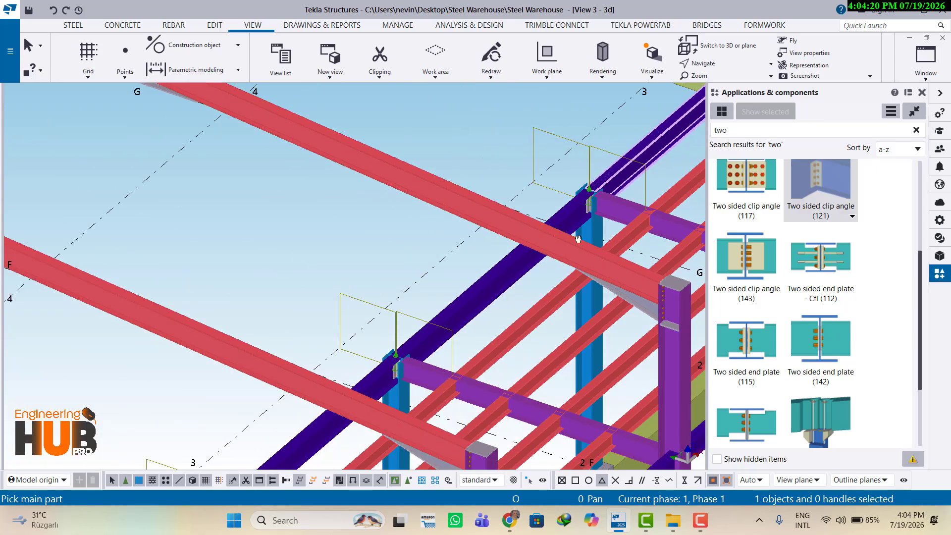
pyautogui.moveTo(578, 239); pyautogui.dragTo(414, 407, button='middle')
pyautogui.moveTo(569, 280); pyautogui.dragTo(452, 386, button='middle')
pyautogui.scroll(6, 505, 311)
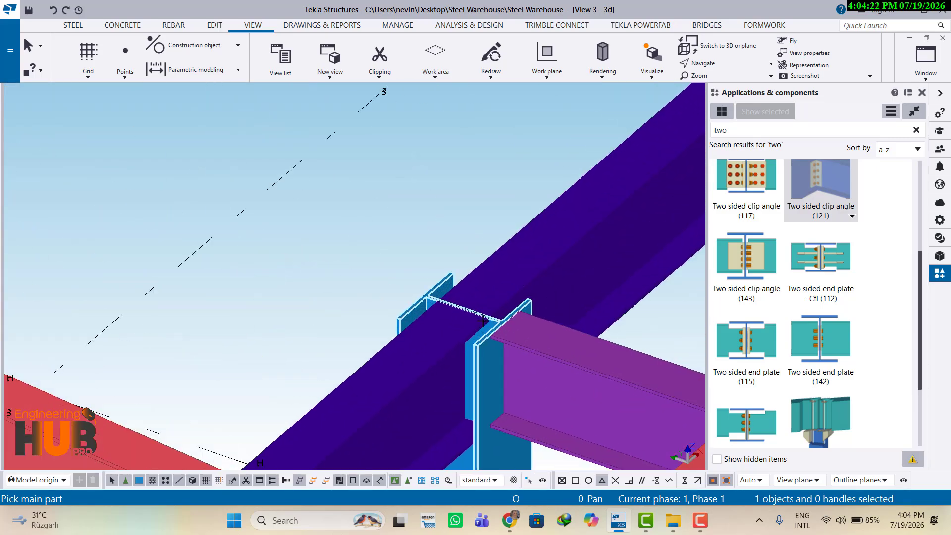
pyautogui.scroll(2, 483, 320)
pyautogui.click(420, 291)
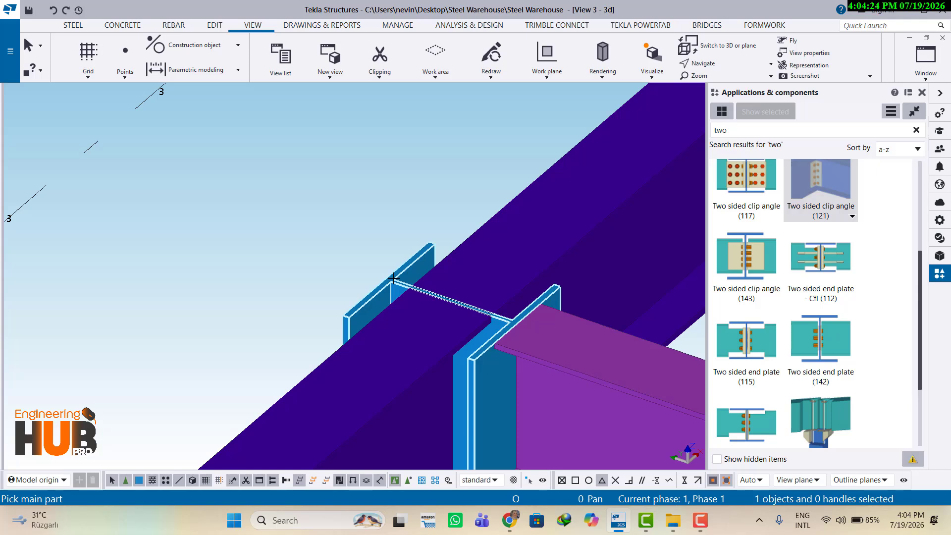
pyautogui.click(452, 356)
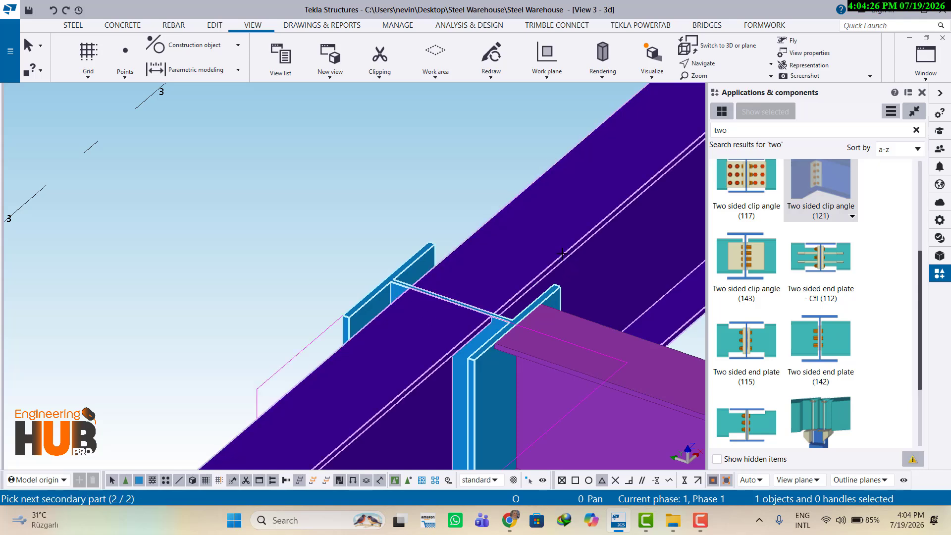
pyautogui.click(562, 253)
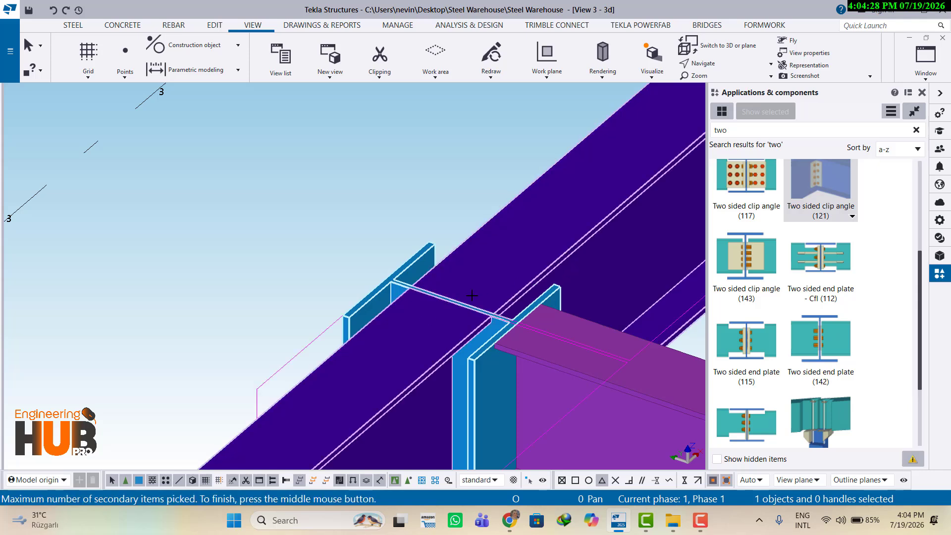
pyautogui.middleClick(471, 295)
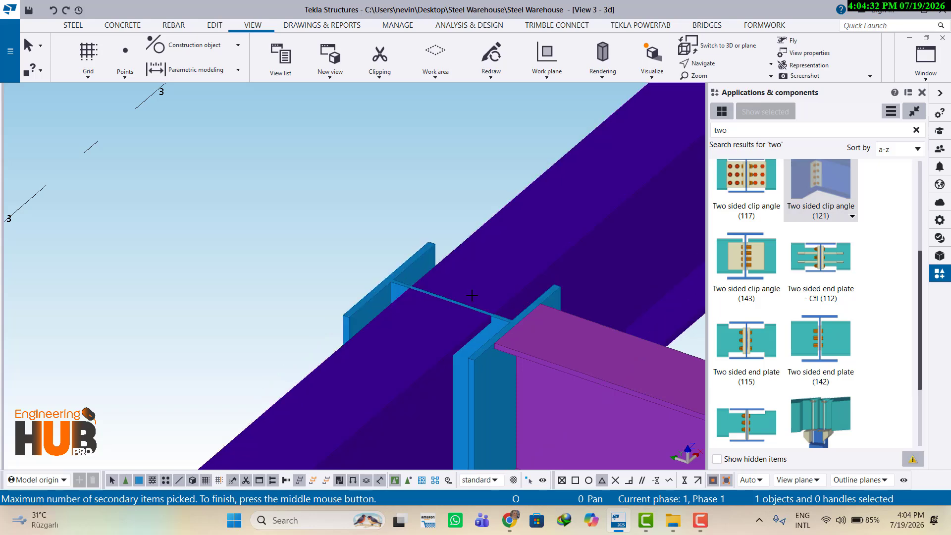
pyautogui.scroll(-2, 480, 272)
pyautogui.moveTo(452, 311); pyautogui.dragTo(338, 400, button='middle')
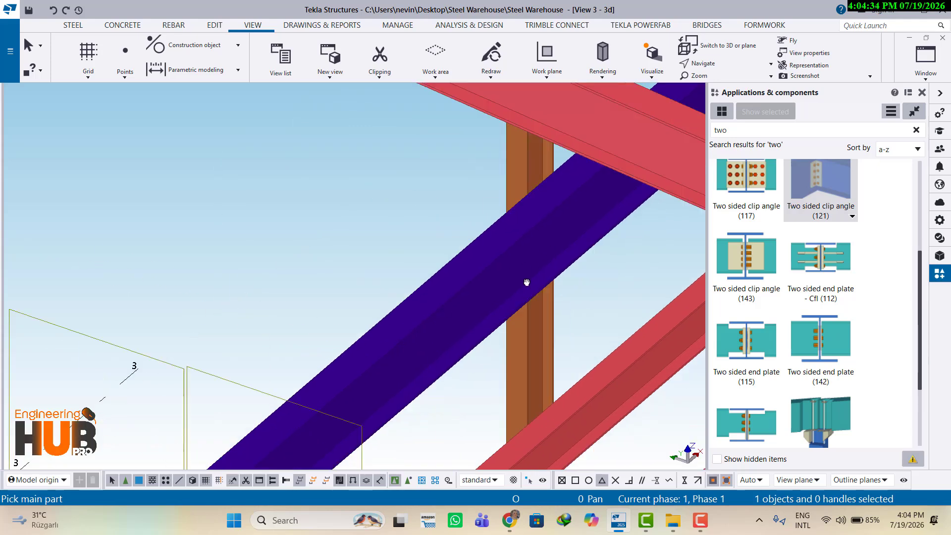
pyautogui.moveTo(526, 282); pyautogui.dragTo(367, 396, button='middle')
pyautogui.moveTo(483, 311); pyautogui.dragTo(376, 367, button='middle')
pyautogui.scroll(2, 532, 247)
pyautogui.scroll(-2, 536, 244)
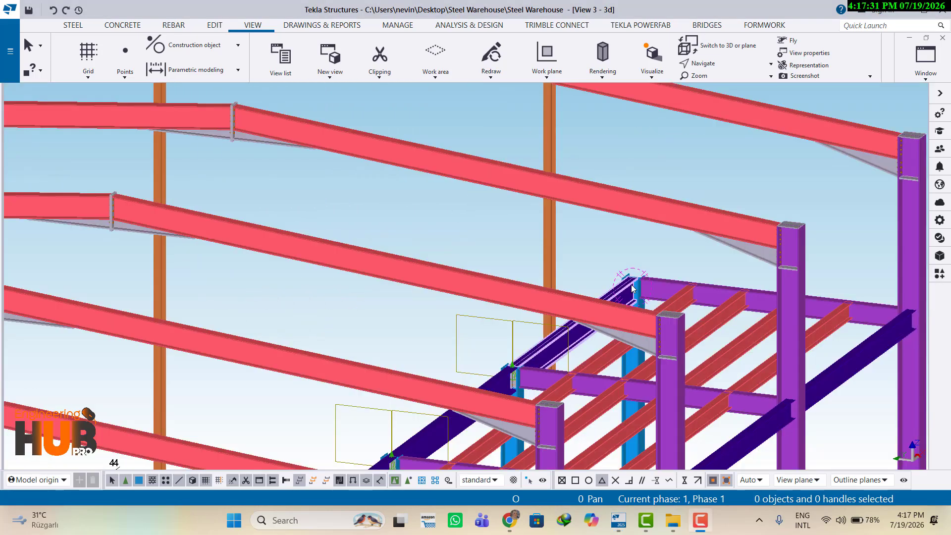
# Search the component catalogue for "clip" and open the settings of Clip angle (116).
pyautogui.scroll(5, 633, 289)
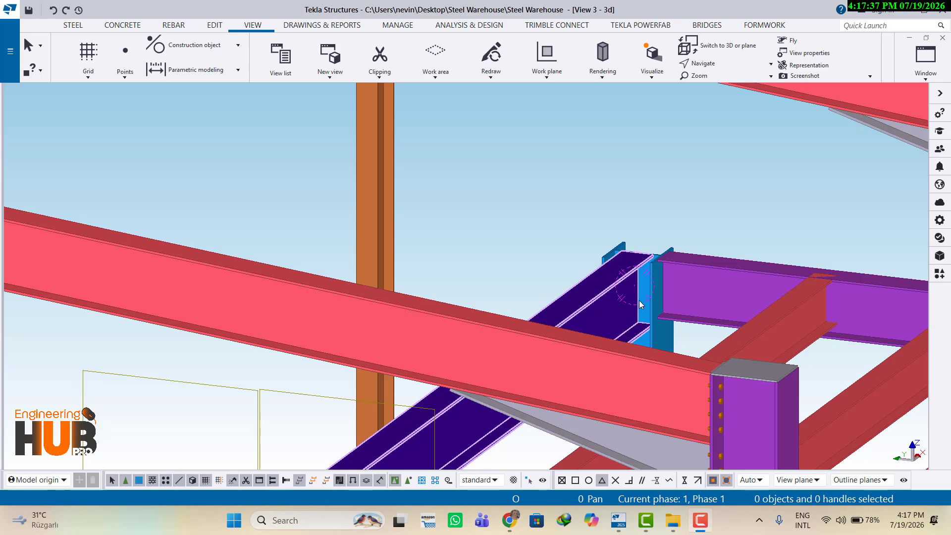
pyautogui.click(939, 275)
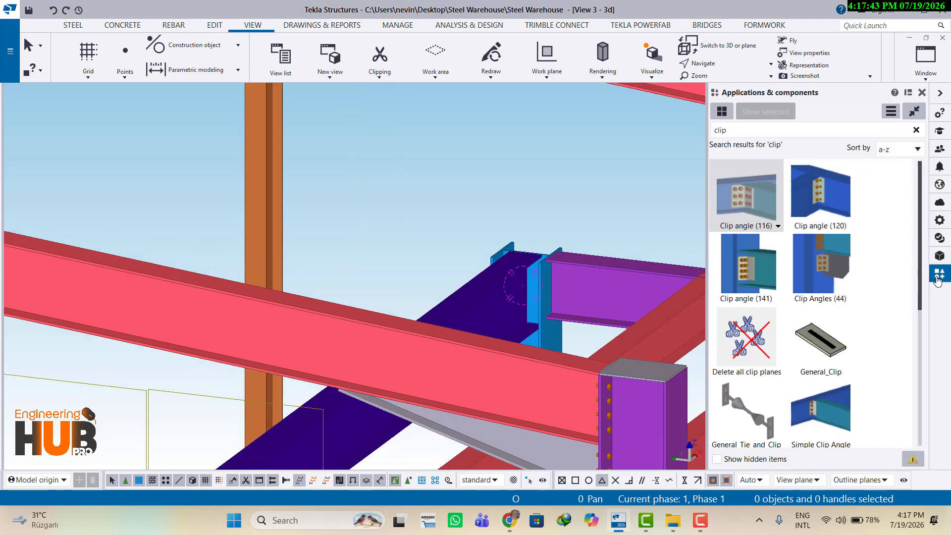
pyautogui.click(720, 131)
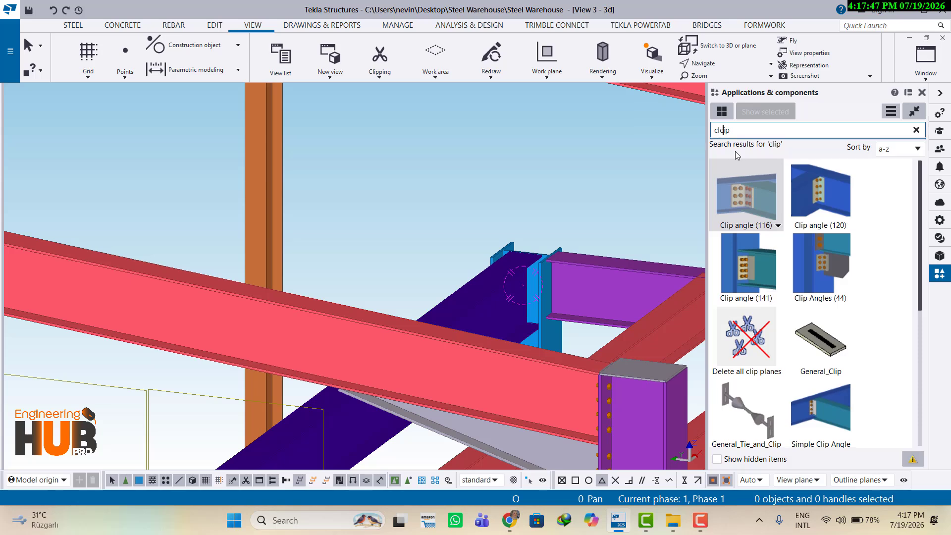
pyautogui.write('cli')
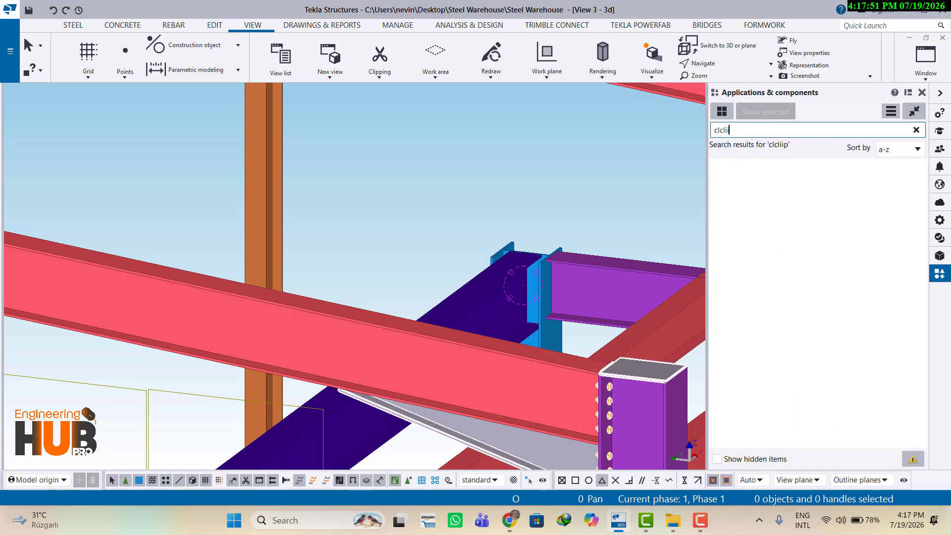
pyautogui.press('BackSpace')
pyautogui.press('BackSpace')
pyautogui.press('BackSpace')
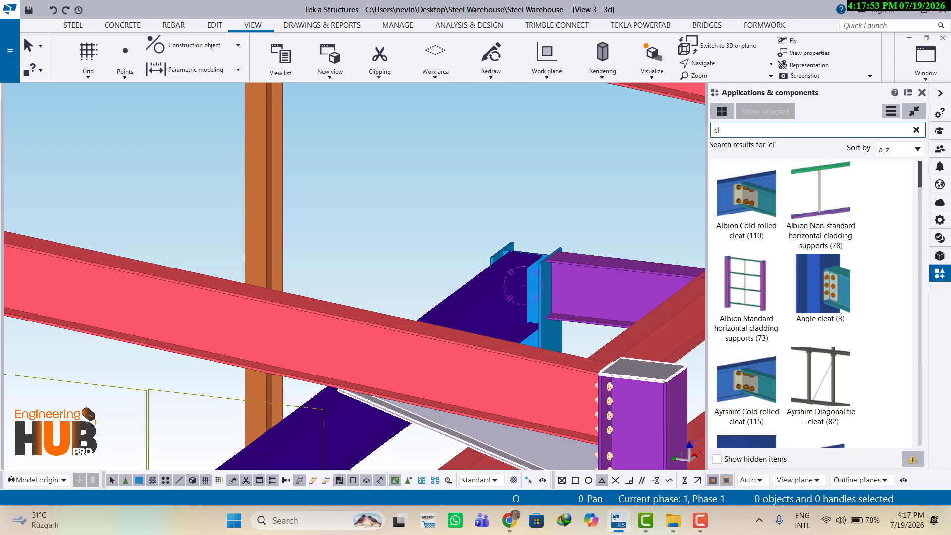
pyautogui.write('ip')
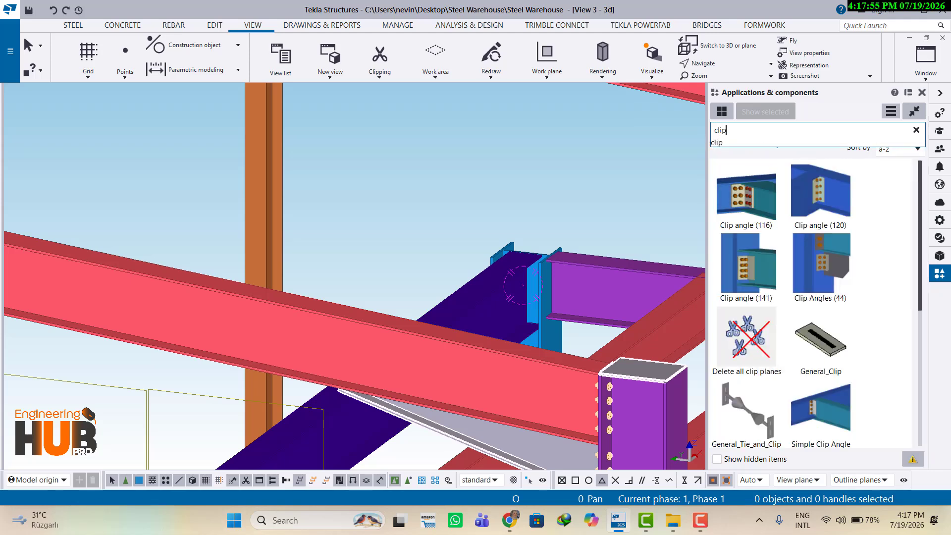
pyautogui.doubleClick(742, 198)
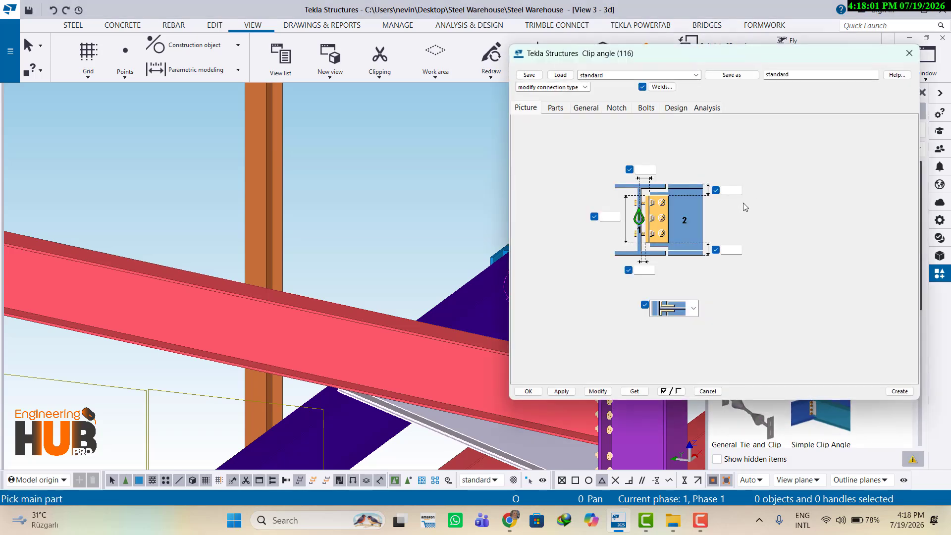
# Set the clip angle's upper and lower distances to 50 mm and accept the L90*16 profile and four bolt rows at 70 mm.
pyautogui.click(729, 190)
pyautogui.click(731, 250)
pyautogui.click(556, 107)
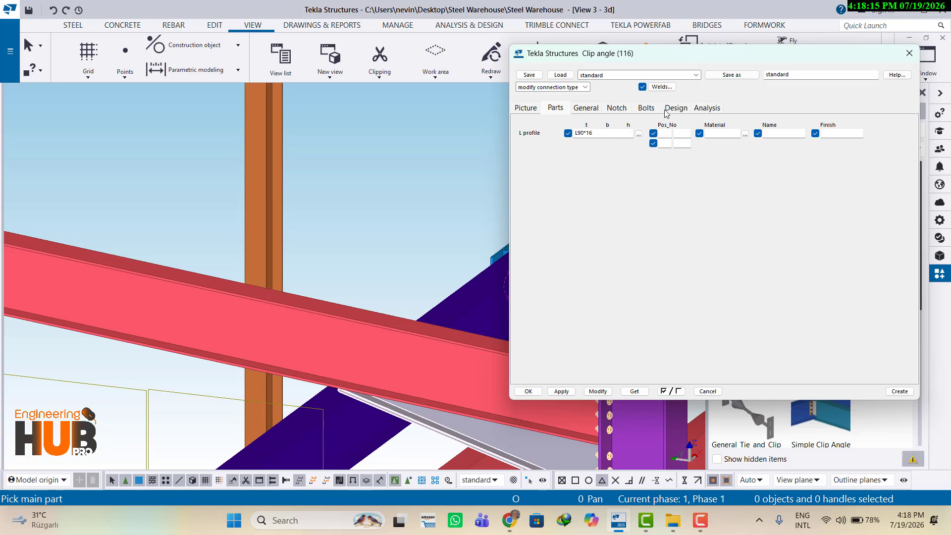
pyautogui.click(648, 110)
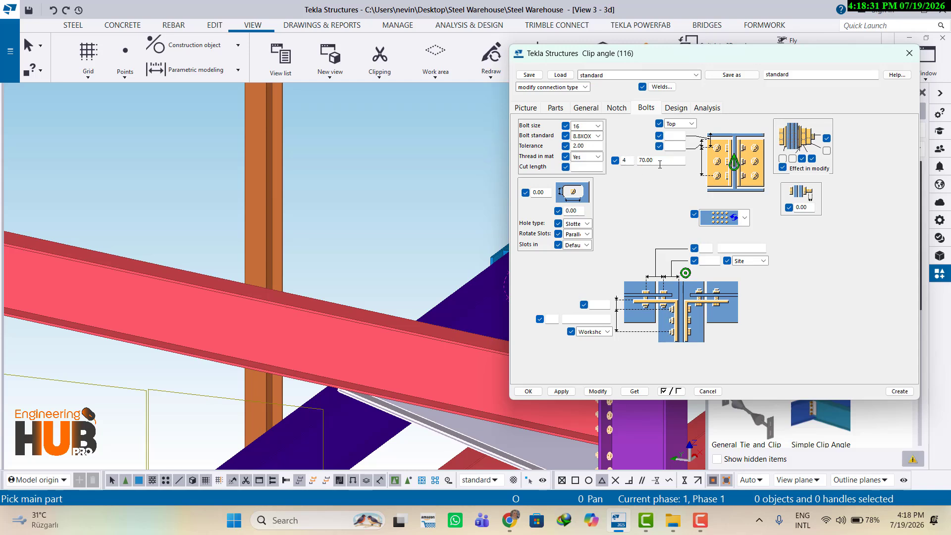
pyautogui.click(599, 391)
pyautogui.click(528, 392)
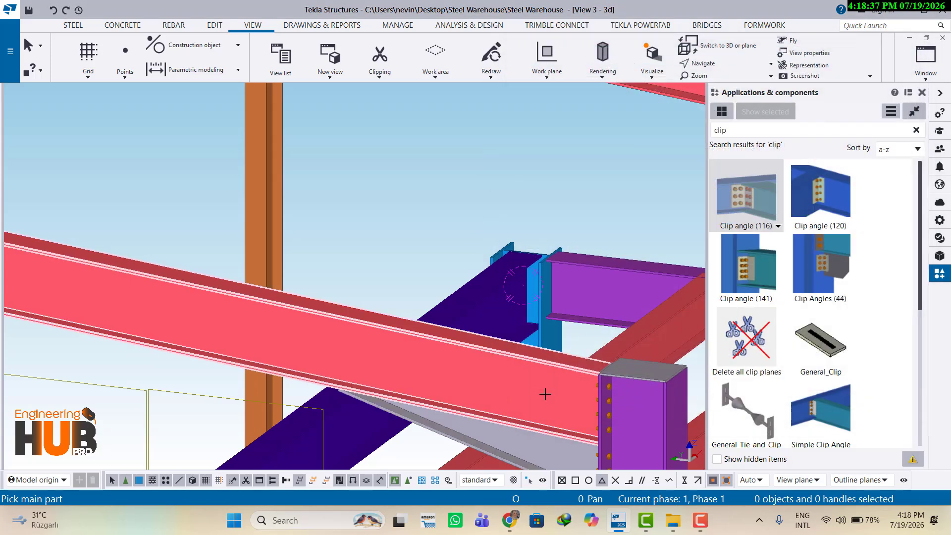
# Add a Clip angle (116) joining the dark blue beam to the end column, and inspect the connection up close.
pyautogui.scroll(3, 546, 278)
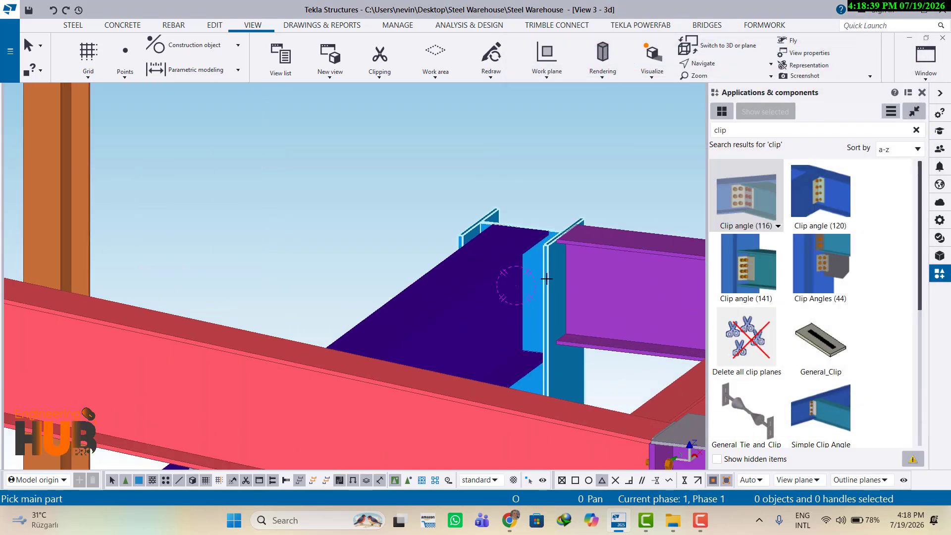
pyautogui.click(549, 269)
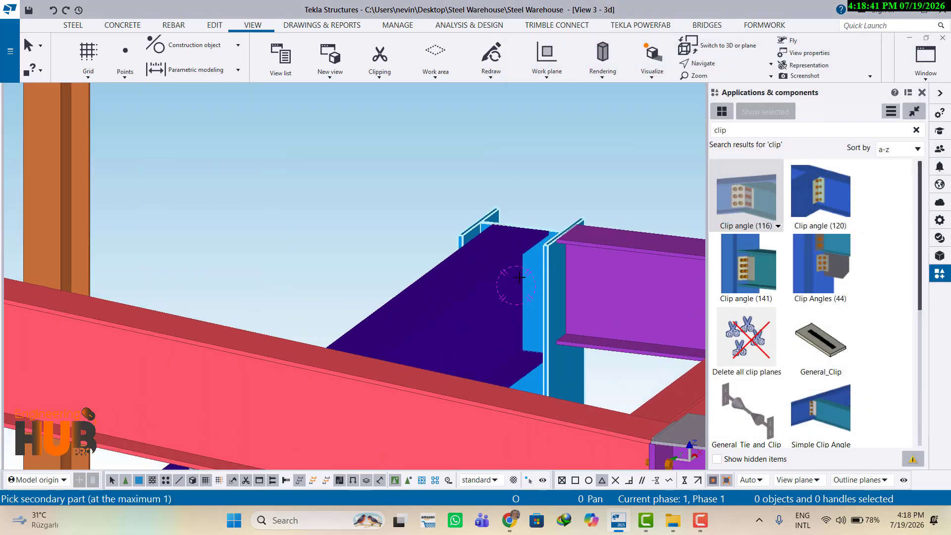
pyautogui.click(460, 299)
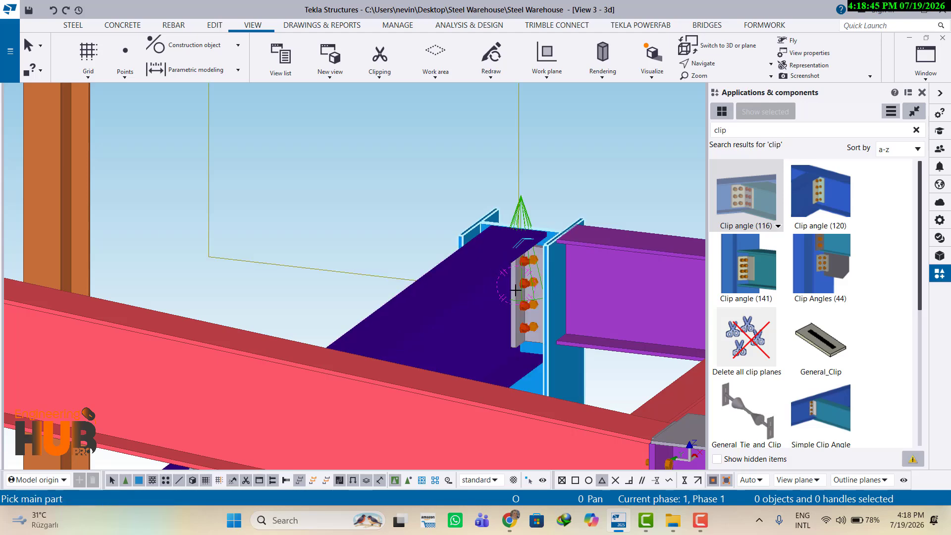
pyautogui.scroll(6, 518, 292)
pyautogui.keyDown('ctrl'); pyautogui.moveTo(529, 267); pyautogui.dragTo(617, 263, button='middle'); pyautogui.keyUp('ctrl')
pyautogui.scroll(3, 494, 293)
pyautogui.moveTo(490, 296); pyautogui.dragTo(446, 306, button='middle')
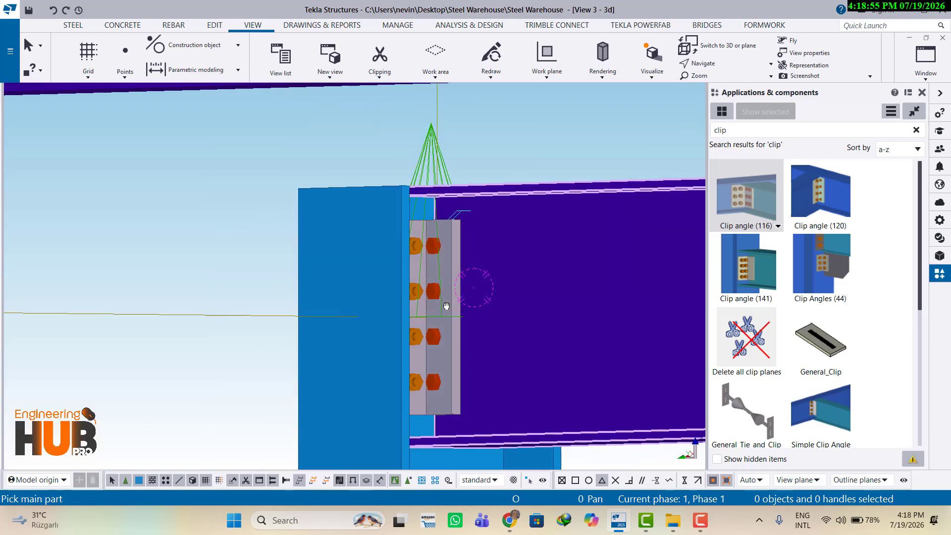
pyautogui.scroll(3, 452, 310)
pyautogui.scroll(-5, 474, 313)
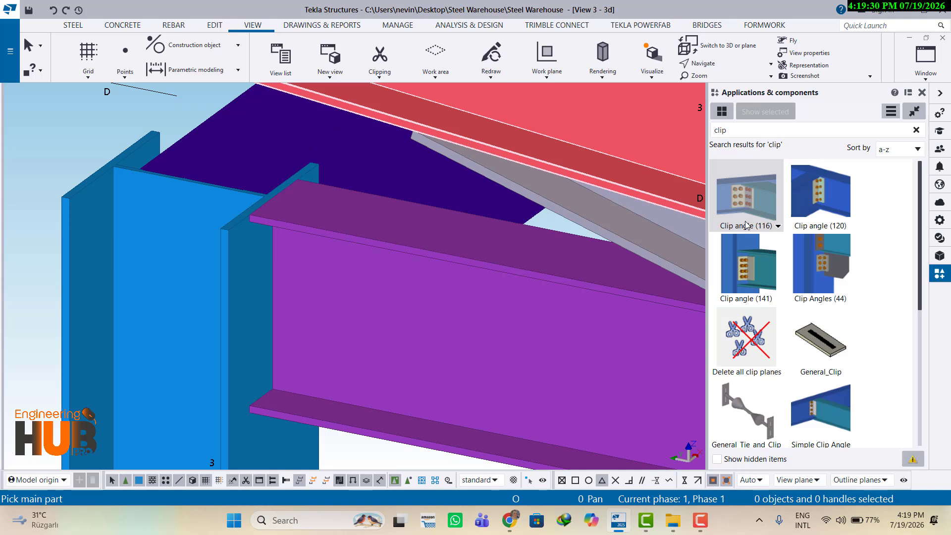
# In the Clip angle (116) bolt settings, set the top bolt distance to 70 mm and three bolt rows at 80 mm spacing.
pyautogui.doubleClick(746, 194)
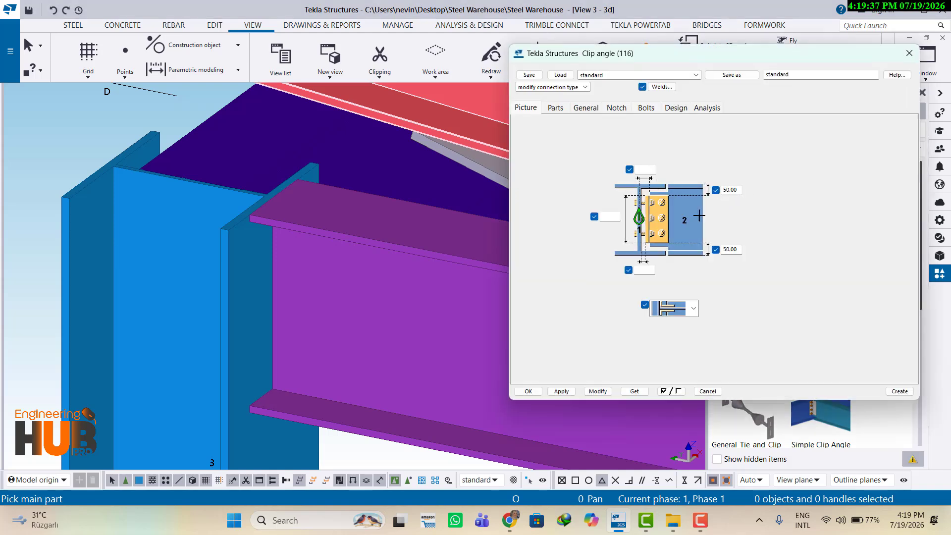
pyautogui.click(555, 107)
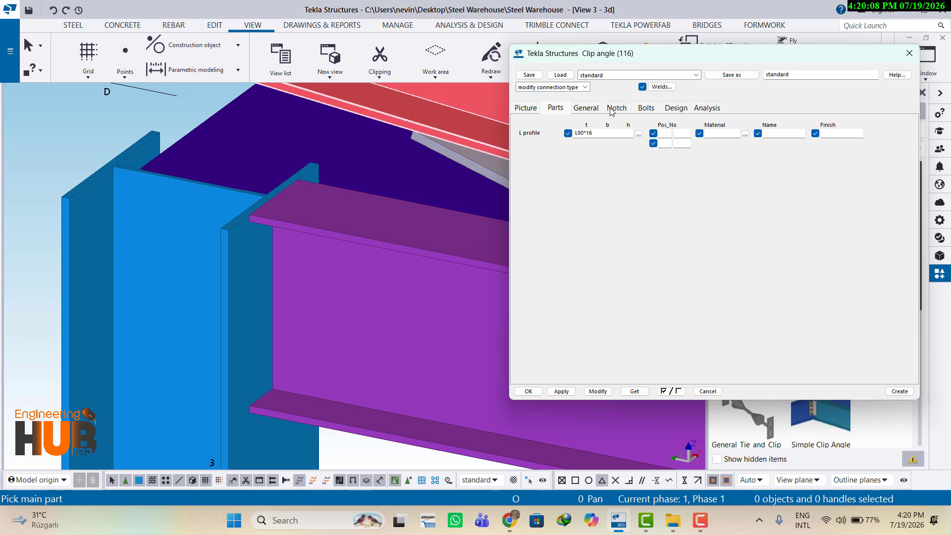
pyautogui.click(646, 108)
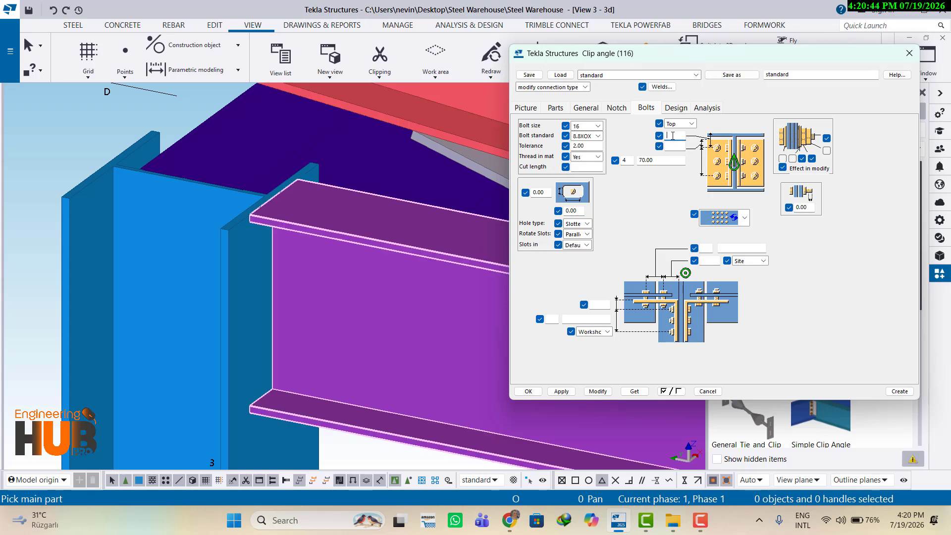
pyautogui.write('70')
pyautogui.doubleClick(627, 160)
pyautogui.click(653, 160)
pyautogui.doubleClick(653, 160)
pyautogui.write('80')
# Set the horizontal bolt distances on both angle legs to 60 mm and accept the Clip angle (116) settings.
pyautogui.click(709, 261)
pyautogui.write('60')
pyautogui.click(599, 305)
pyautogui.write('6')
pyautogui.click(599, 390)
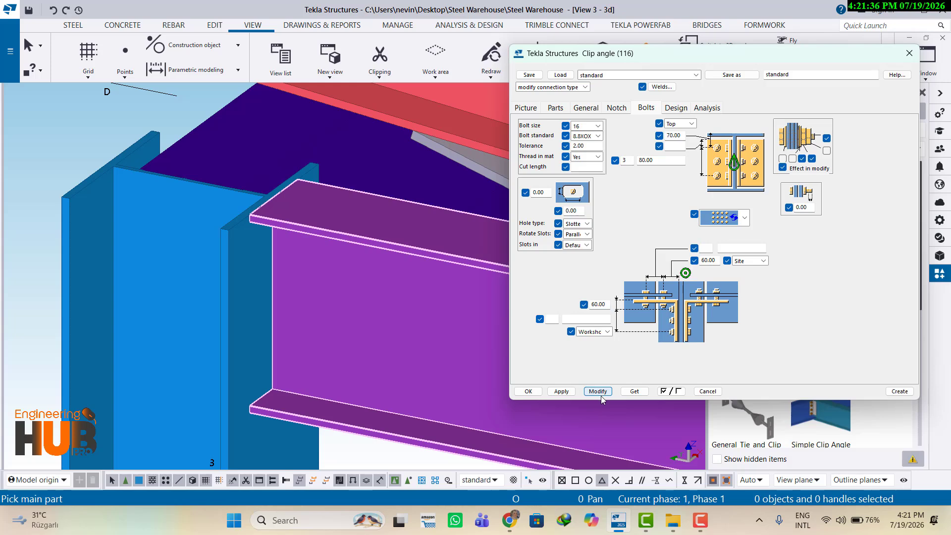
pyautogui.click(527, 392)
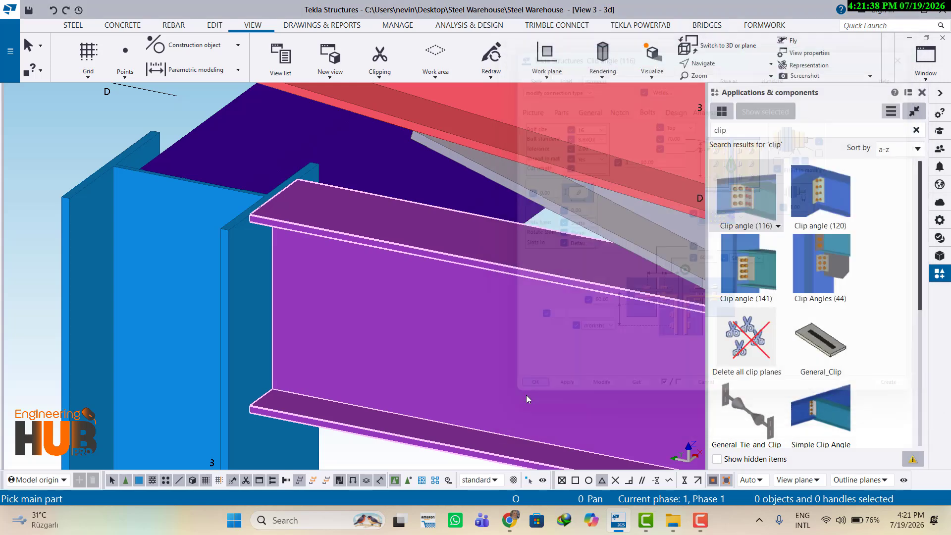
# Add a Clip angle (116) joining the purple beam to the flange of the grid 3/D column.
pyautogui.click(230, 283)
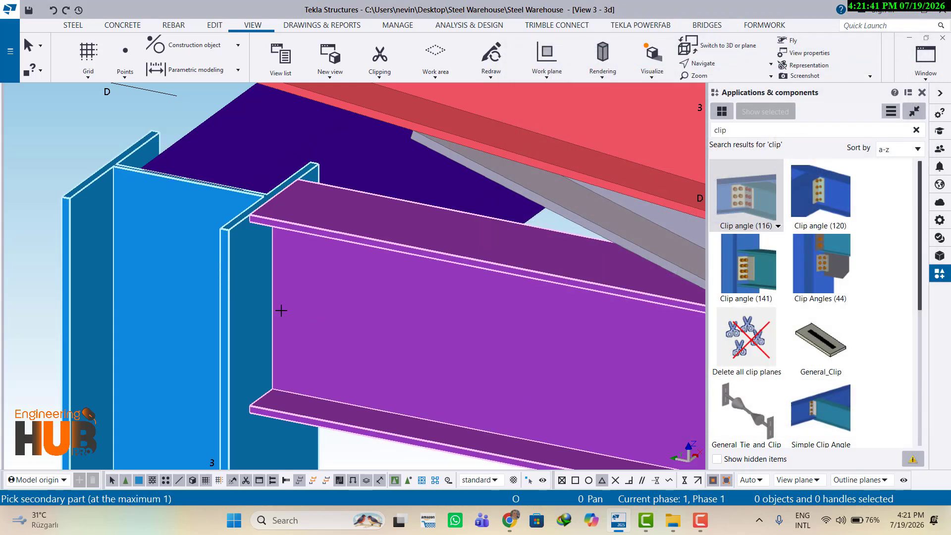
pyautogui.click(339, 231)
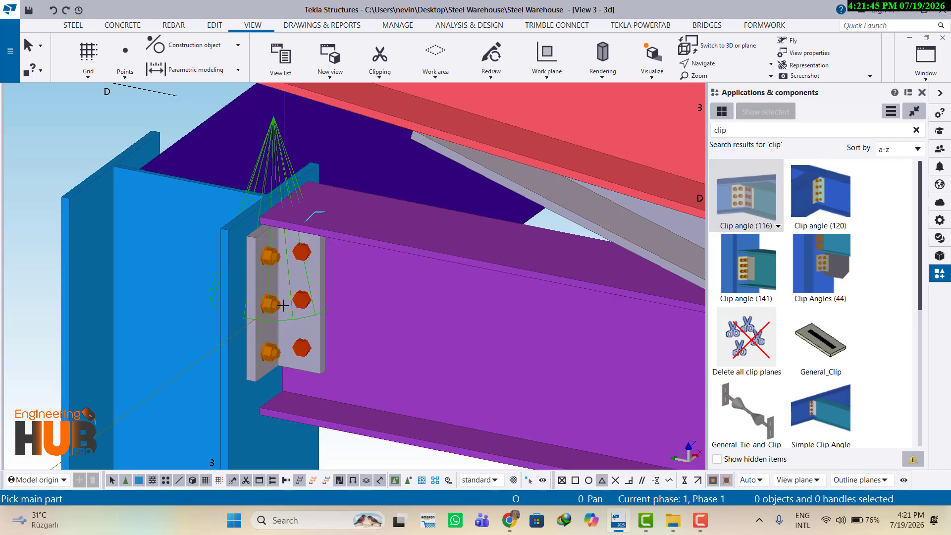
pyautogui.keyDown('ctrl'); pyautogui.moveTo(283, 306); pyautogui.dragTo(452, 308, button='middle'); pyautogui.keyUp('ctrl')
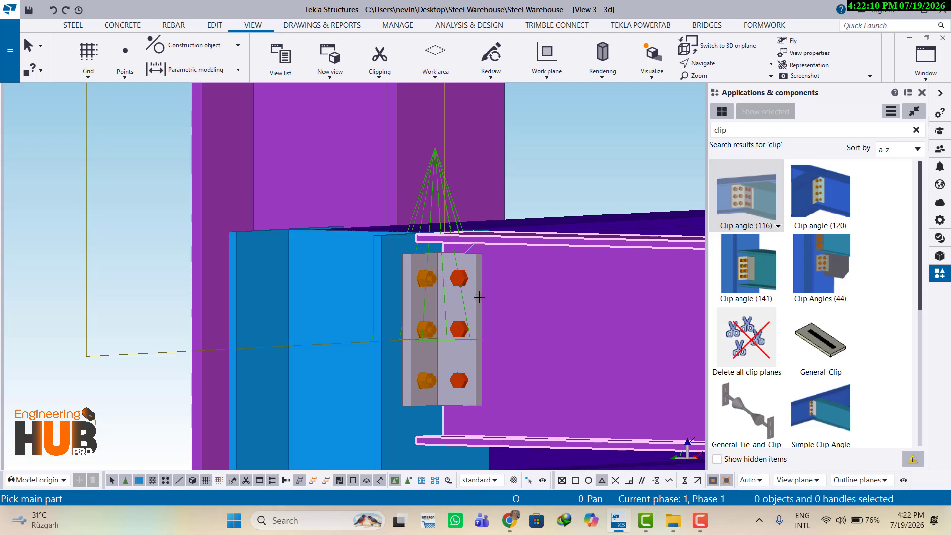
# Open the settings of the clip angle placed on the purple beam at grid 3/D.
pyautogui.click(476, 297)
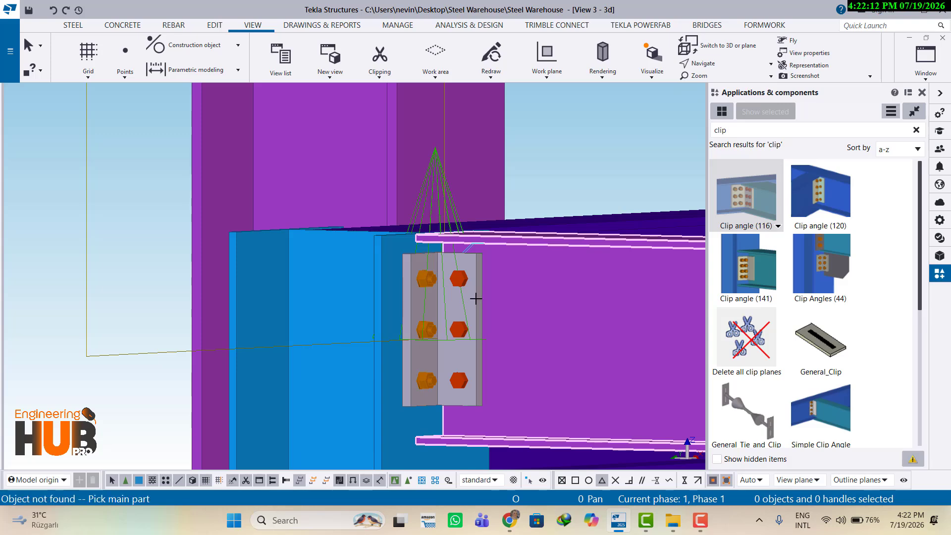
pyautogui.click(474, 309)
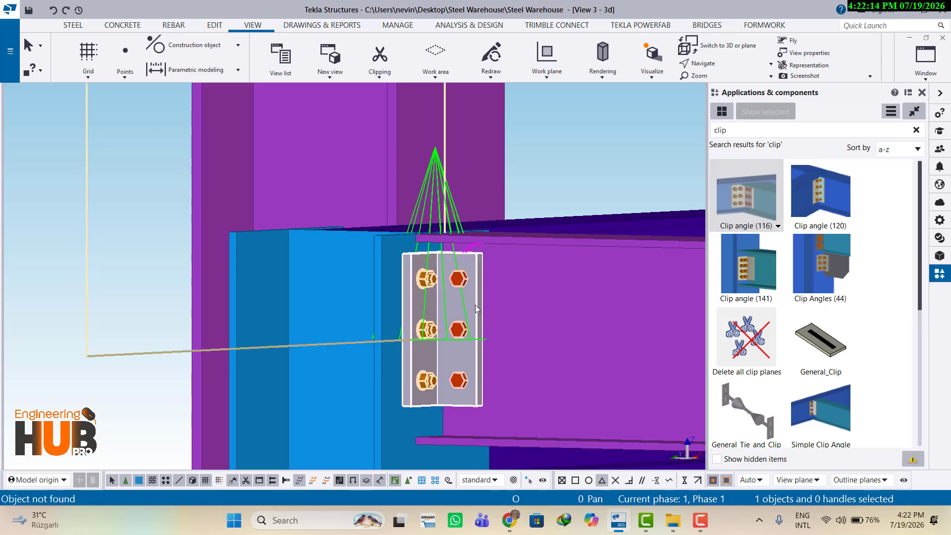
pyautogui.doubleClick(476, 305)
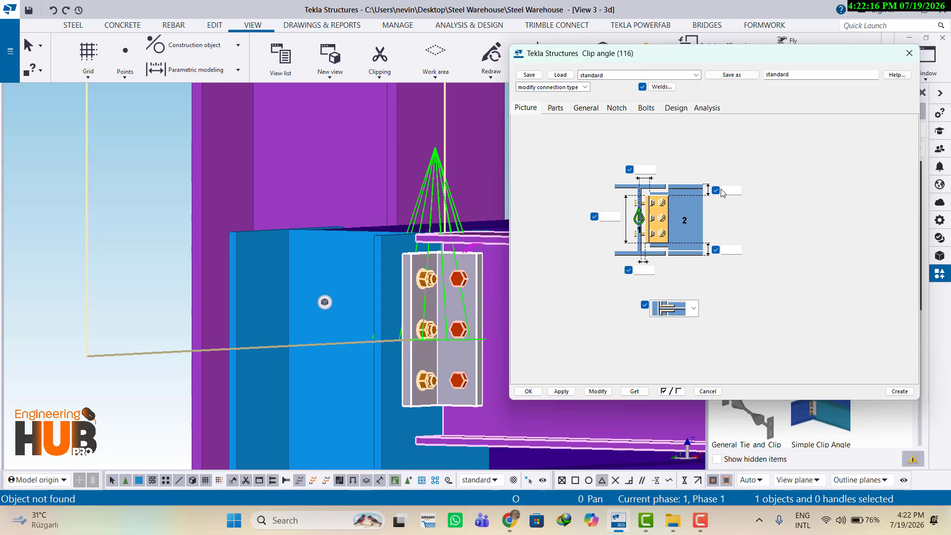
# Modify the placed clip angle with 50 mm distances from the beam's top and bottom edges.
pyautogui.click(725, 191)
pyautogui.write('50')
pyautogui.click(726, 250)
pyautogui.write('50')
pyautogui.click(597, 391)
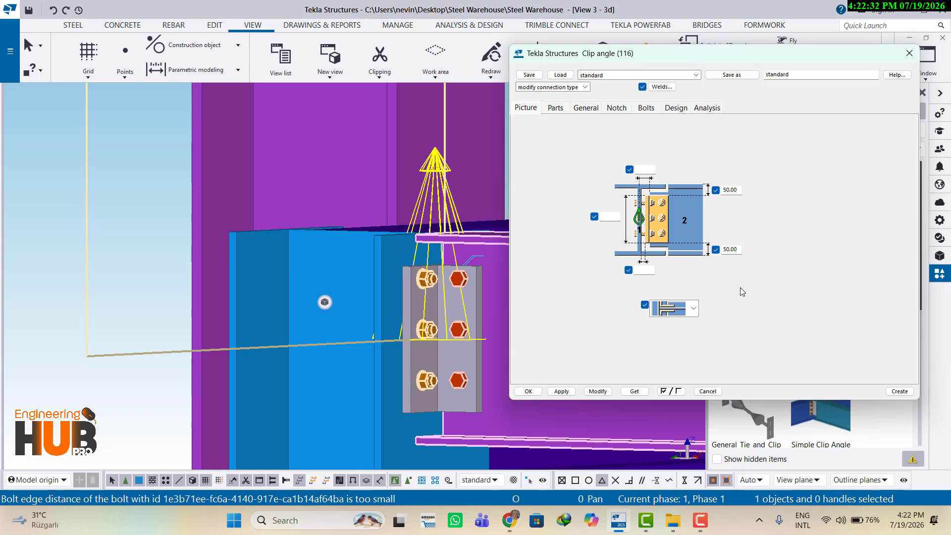
# Set the clip angle's distances from the beam's top and bottom edges to 30 mm and modify the connection.
pyautogui.doubleClick(724, 189)
pyautogui.write('30')
pyautogui.doubleClick(731, 248)
pyautogui.write('30')
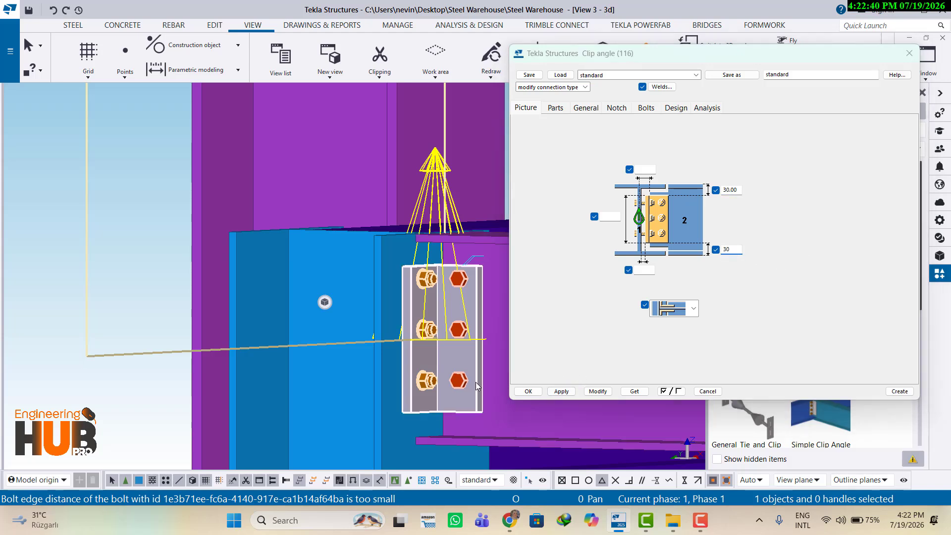
pyautogui.click(597, 393)
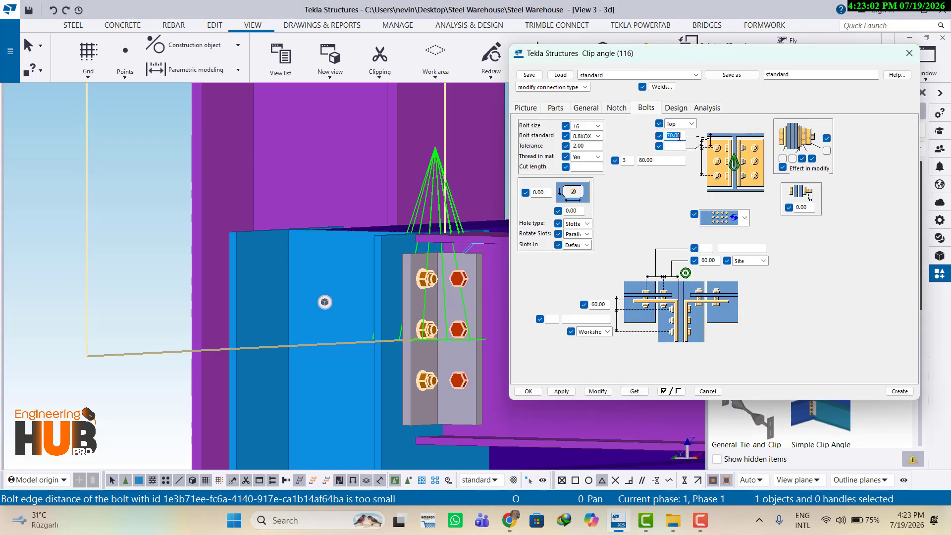
# Set the clip angle's top bolt distance to 80 mm, modify the connection, and check it in the model.
pyautogui.write('80')
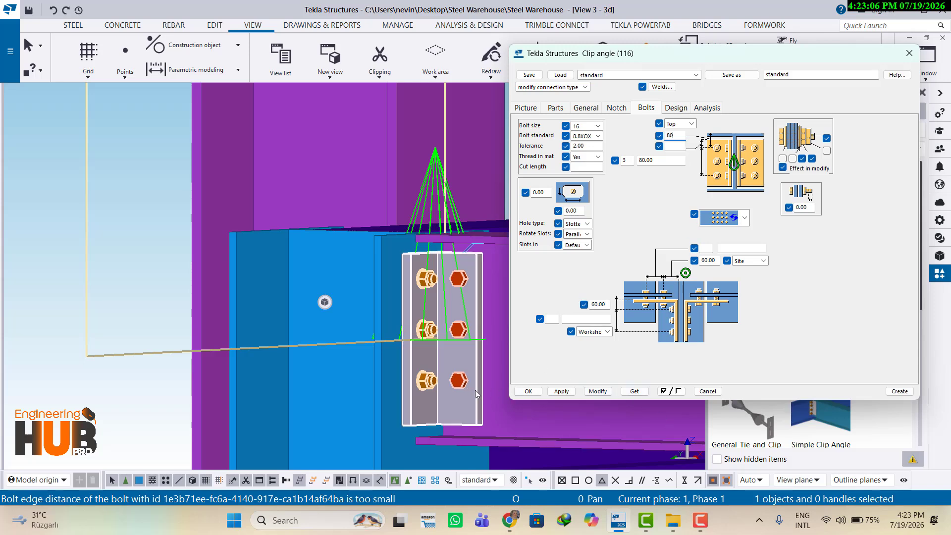
pyautogui.click(597, 391)
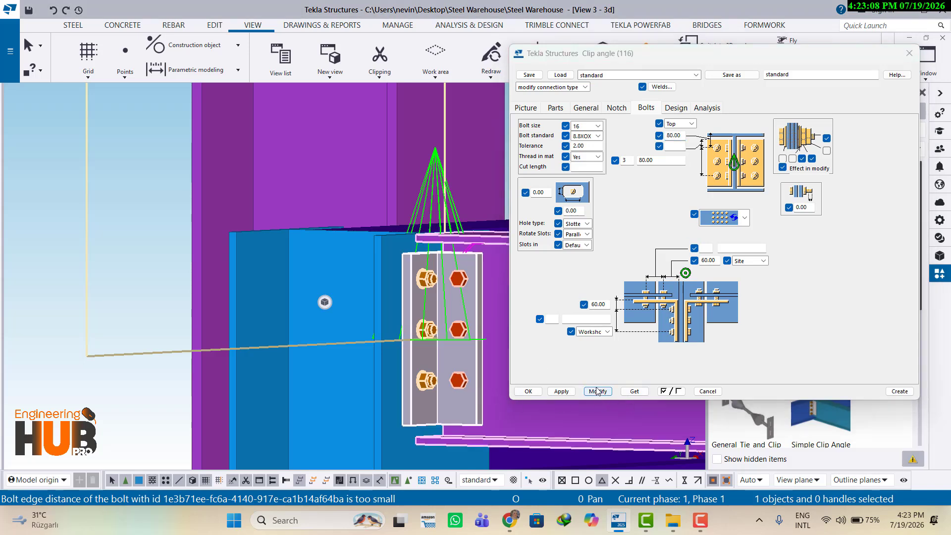
pyautogui.click(597, 390)
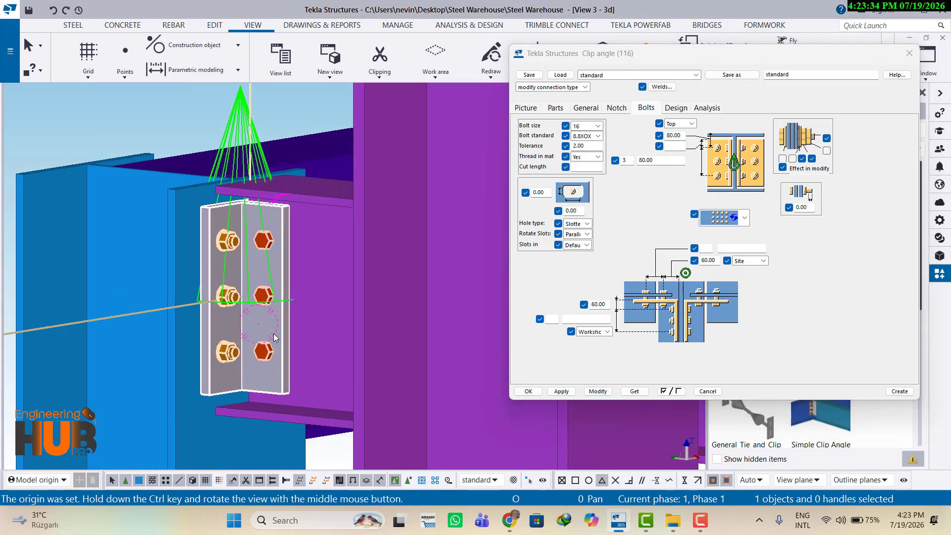
pyautogui.keyDown('ctrl'); pyautogui.moveTo(275, 337); pyautogui.dragTo(290, 326, button='middle'); pyautogui.keyUp('ctrl')
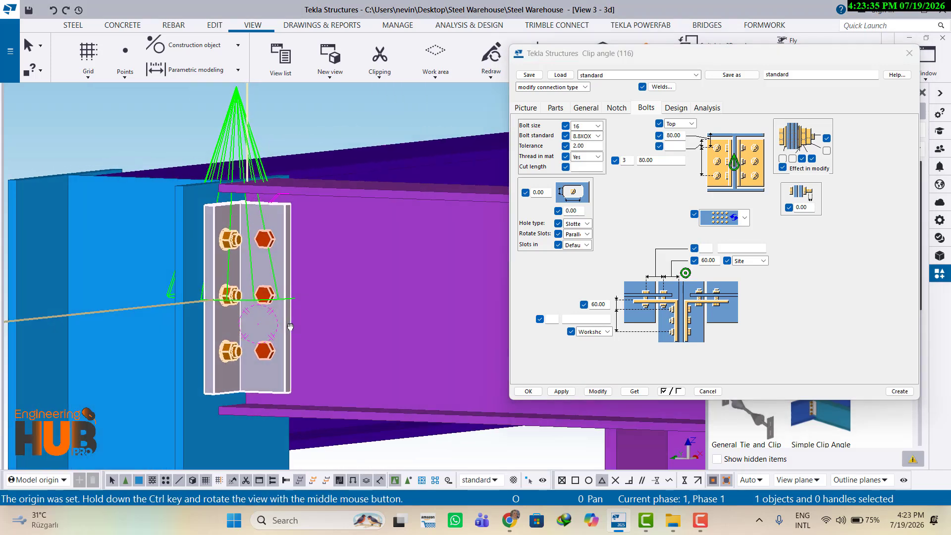
# Check the bolts of the edited clip angle, reapply its settings to the connection, and close its settings.
pyautogui.keyDown('ctrl'); pyautogui.moveTo(265, 227); pyautogui.dragTo(289, 258, button='middle'); pyautogui.keyUp('ctrl')
pyautogui.scroll(4, 276, 350)
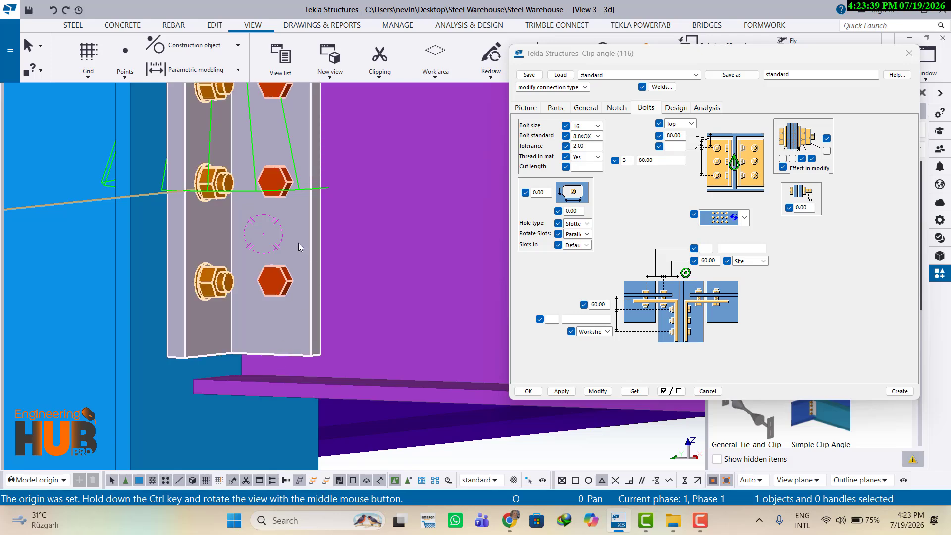
pyautogui.scroll(-5, 298, 242)
pyautogui.moveTo(284, 194); pyautogui.dragTo(416, 249, button='middle')
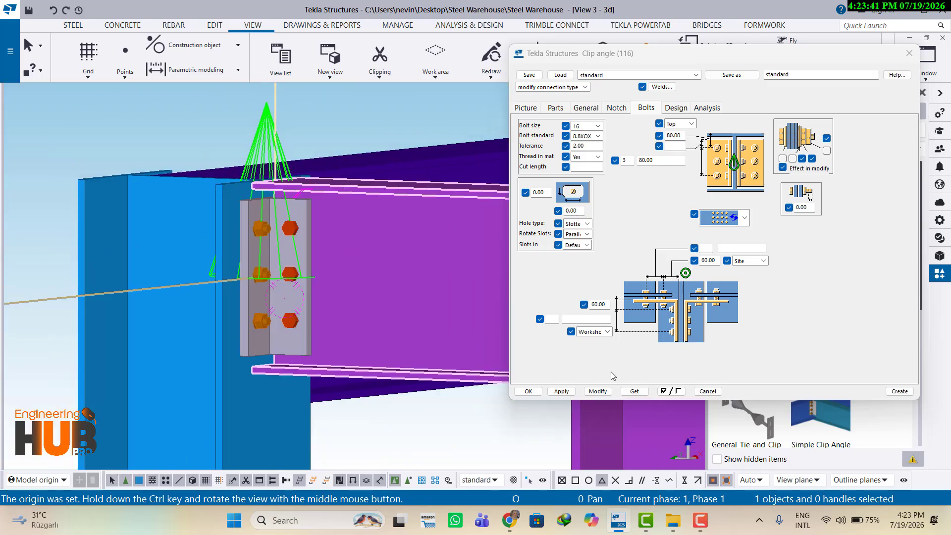
pyautogui.scroll(-5, 313, 316)
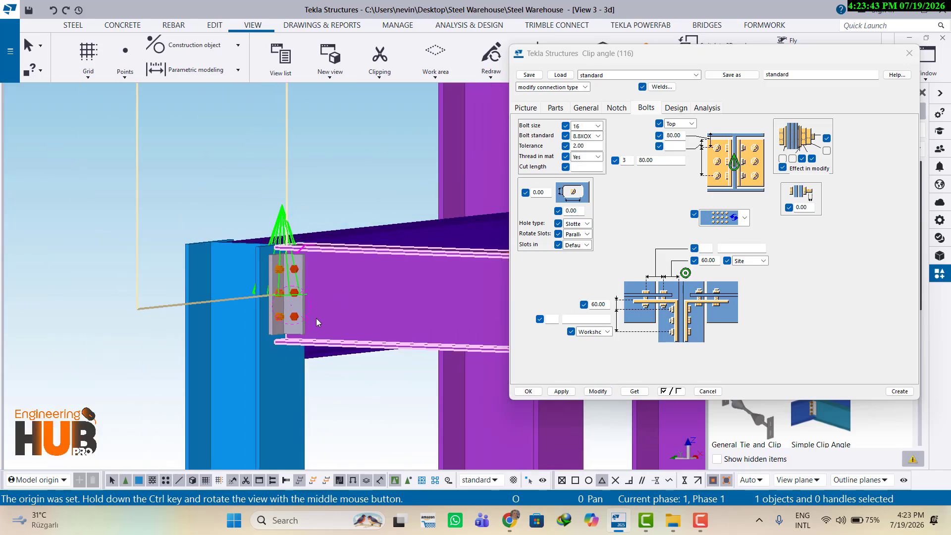
pyautogui.click(597, 391)
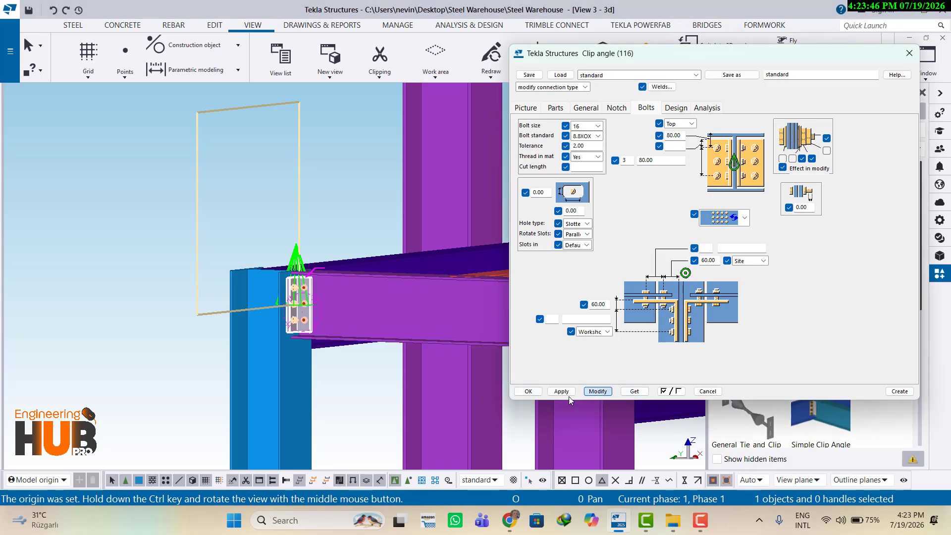
pyautogui.click(528, 392)
# Place a Clip angle (116) joining the other end of the same purple beam to the purple column beside the brown post.
pyautogui.scroll(-5, 418, 327)
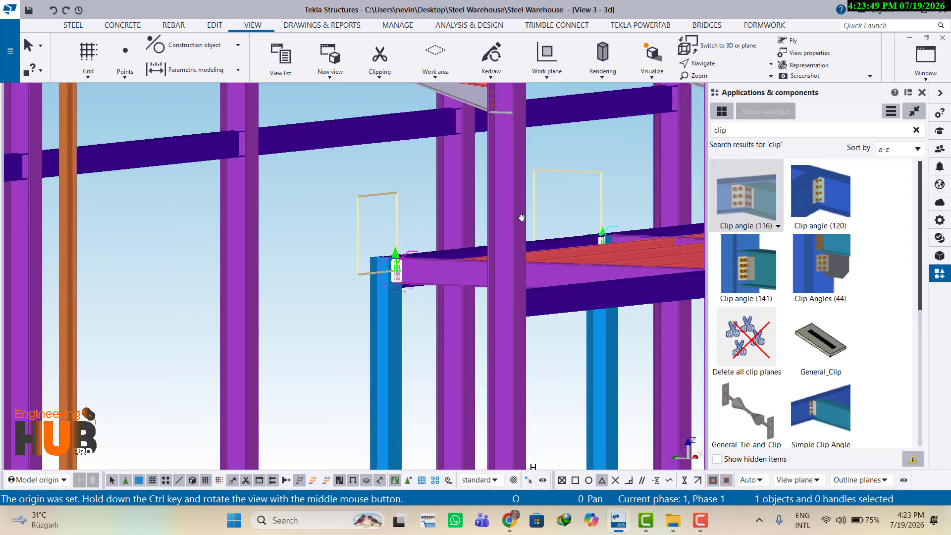
pyautogui.scroll(1, 418, 327)
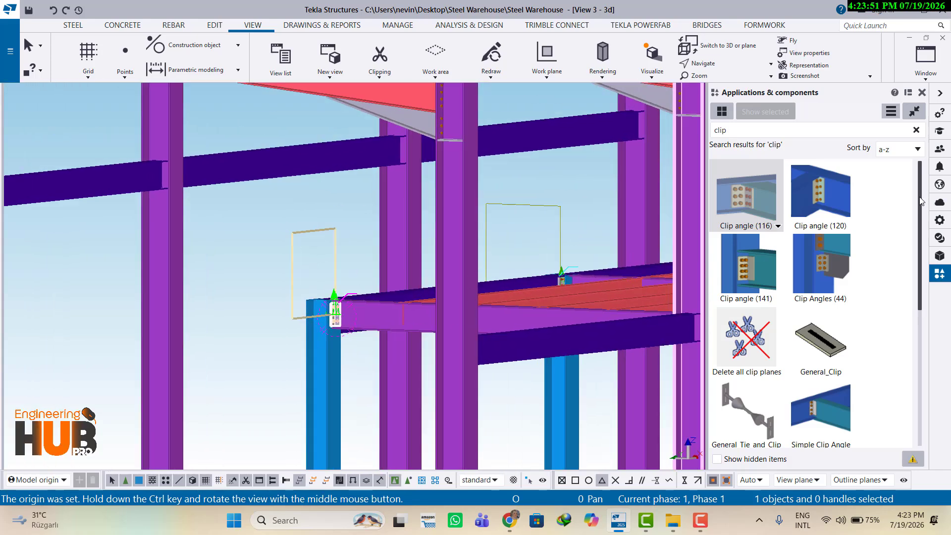
pyautogui.click(741, 200)
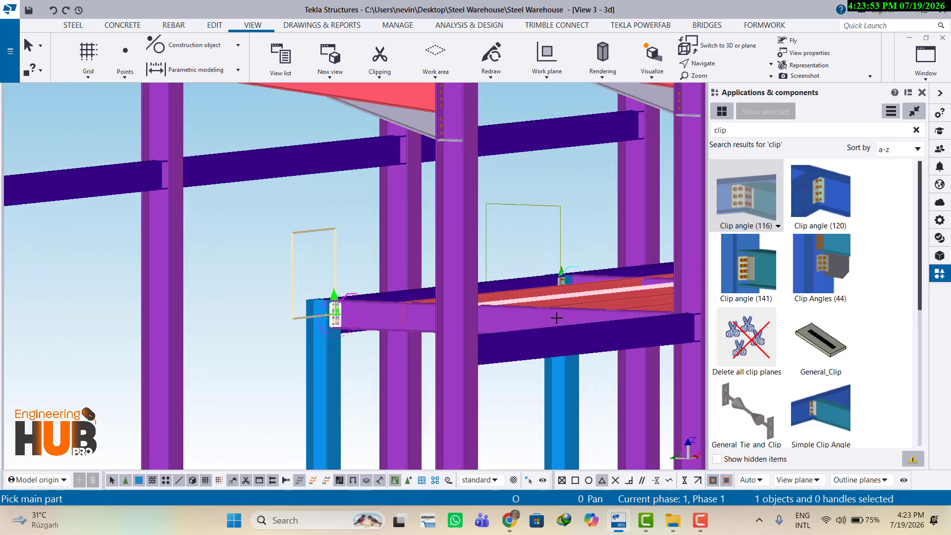
pyautogui.scroll(2, 556, 318)
pyautogui.keyDown('ctrl'); pyautogui.moveTo(312, 345); pyautogui.dragTo(472, 366, button='middle'); pyautogui.keyUp('ctrl')
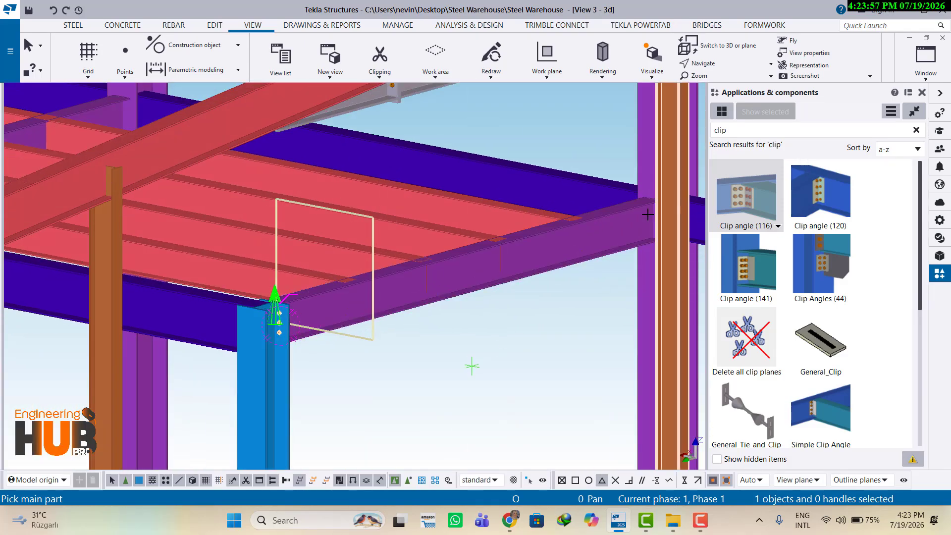
pyautogui.scroll(6, 647, 214)
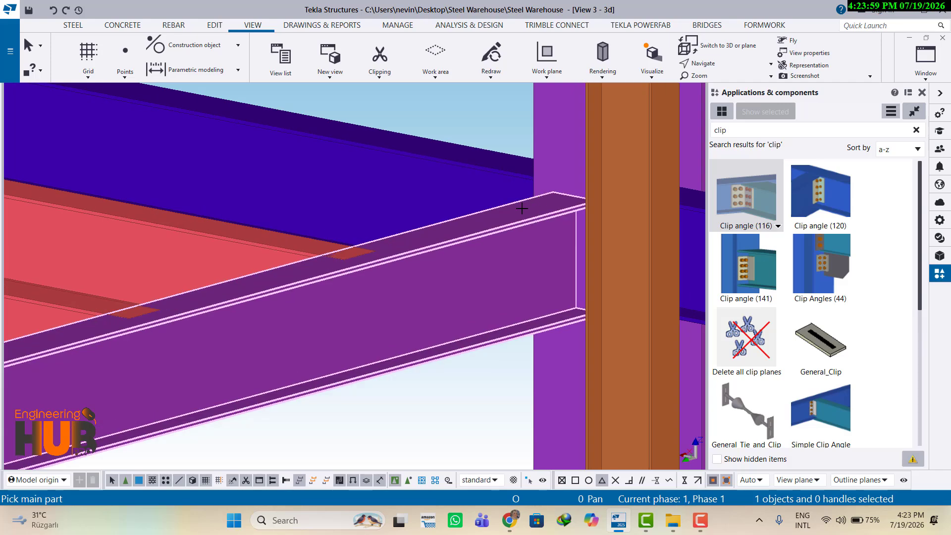
pyautogui.keyDown('ctrl'); pyautogui.moveTo(522, 208); pyautogui.dragTo(444, 143, button='middle'); pyautogui.keyUp('ctrl')
pyautogui.click(428, 102)
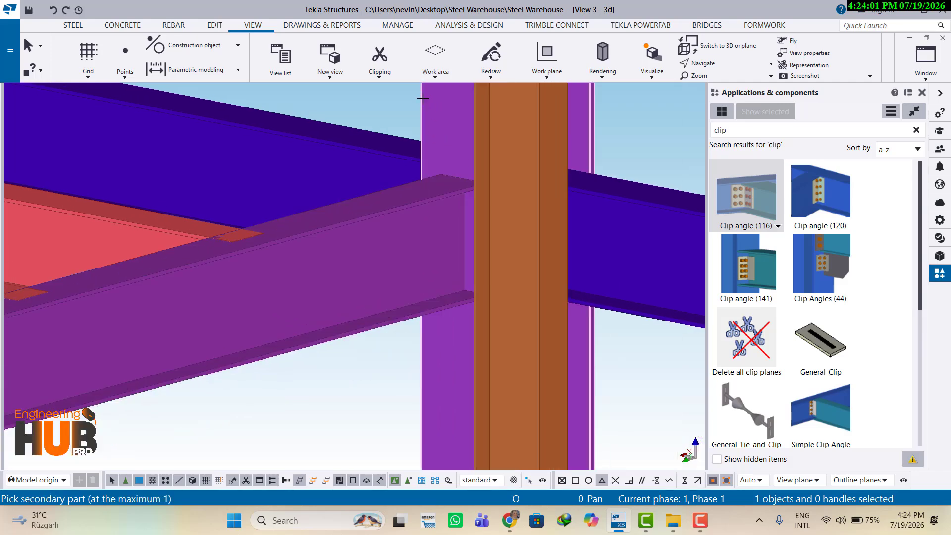
pyautogui.click(434, 196)
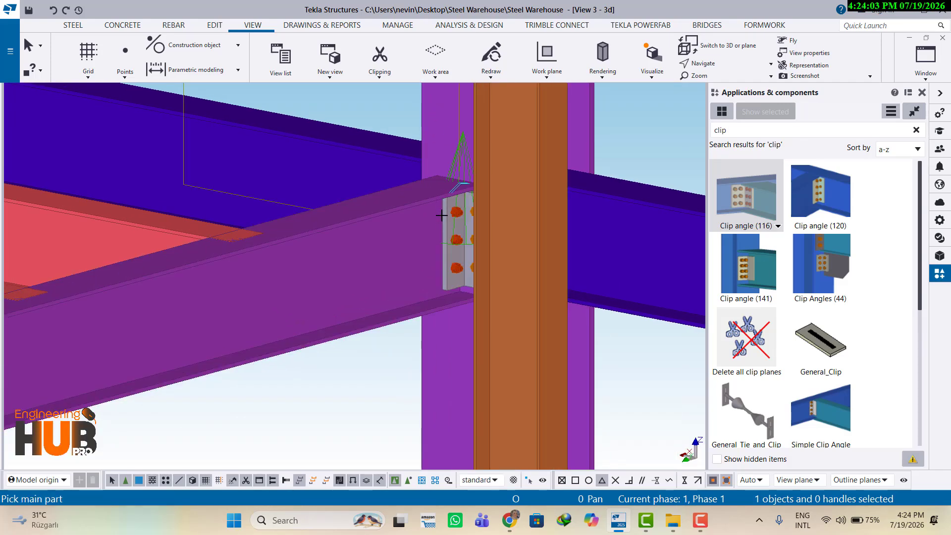
# Examine the angle and bolts of the new clip connection at the purple column up close.
pyautogui.keyDown('ctrl'); pyautogui.moveTo(441, 265); pyautogui.dragTo(401, 191, button='middle'); pyautogui.keyUp('ctrl')
pyautogui.scroll(2, 412, 238)
pyautogui.scroll(6, 386, 260)
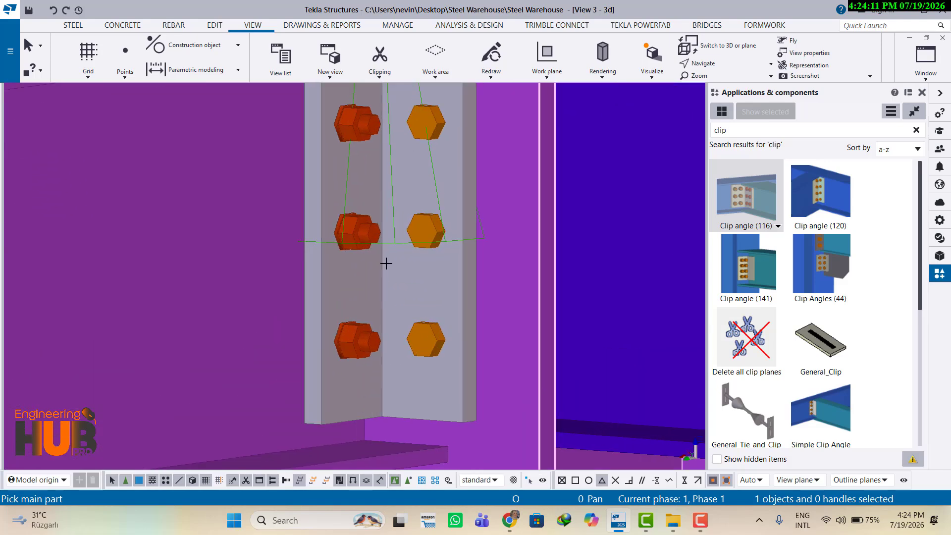
pyautogui.scroll(-5, 384, 263)
pyautogui.moveTo(683, 317); pyautogui.dragTo(367, 285, button='middle')
pyautogui.scroll(-1, 123, 232)
pyautogui.moveTo(123, 233); pyautogui.dragTo(355, 266, button='middle')
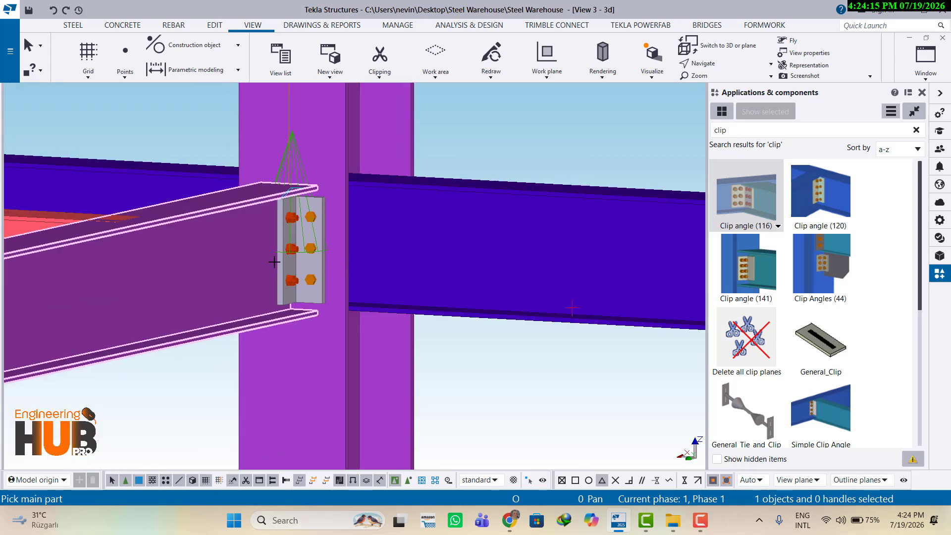
pyautogui.click(283, 256)
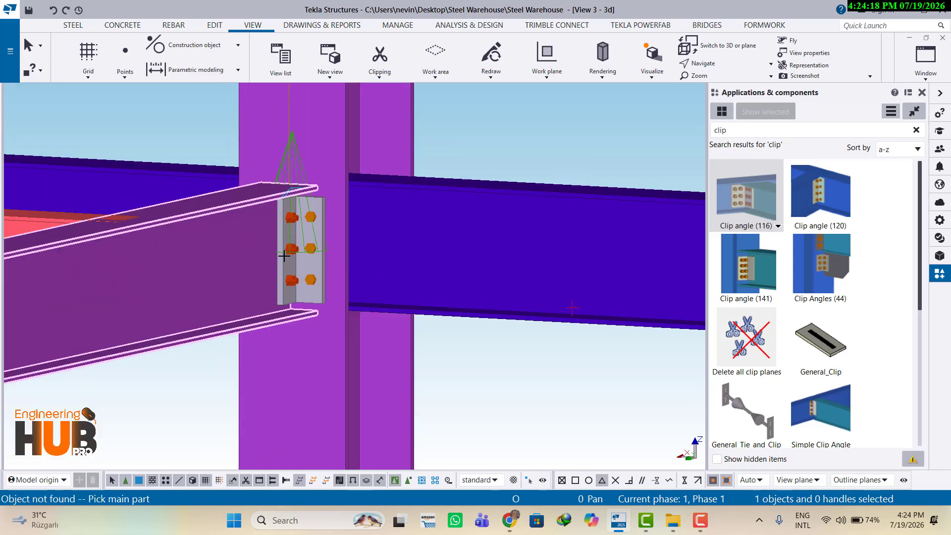
pyautogui.press('v')
pyautogui.click(284, 250)
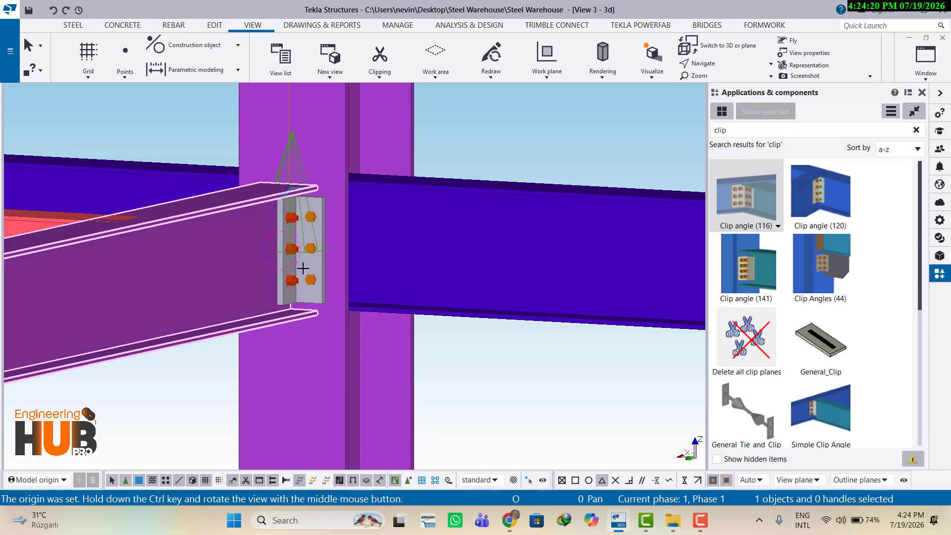
# Place Clip angle (116) connections at both ends of the first intermediate purple cross beam, joining it to the purple and blue columns.
pyautogui.keyDown('ctrl'); pyautogui.moveTo(264, 247); pyautogui.dragTo(446, 283, button='middle'); pyautogui.keyUp('ctrl')
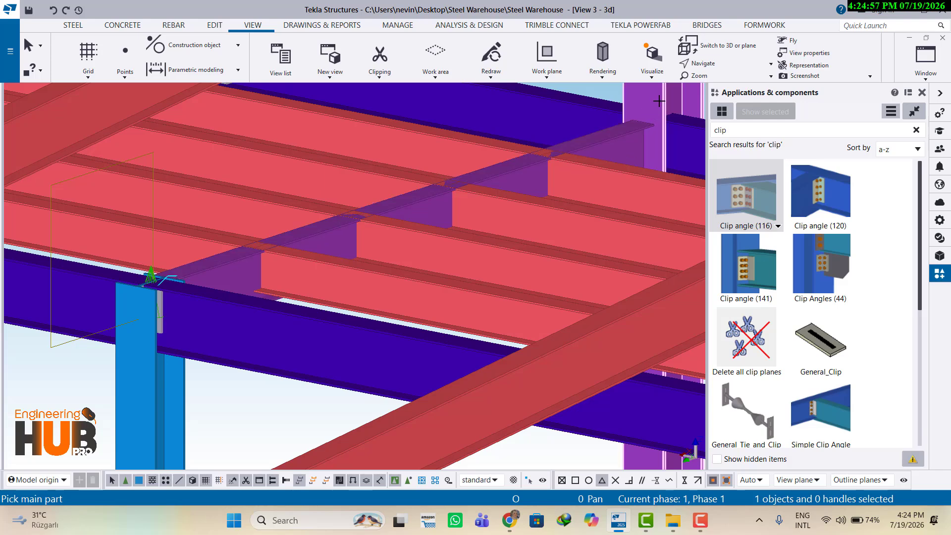
pyautogui.click(659, 101)
pyautogui.click(414, 197)
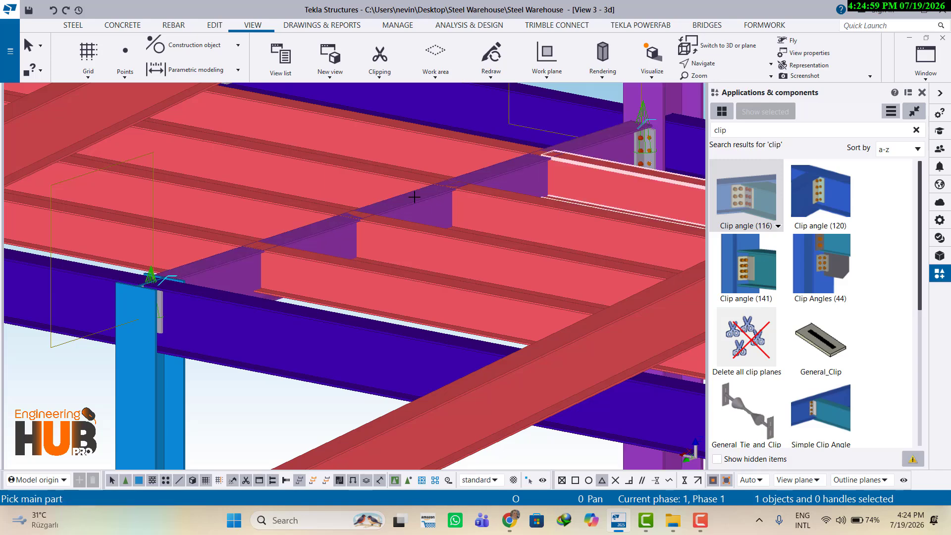
pyautogui.click(155, 397)
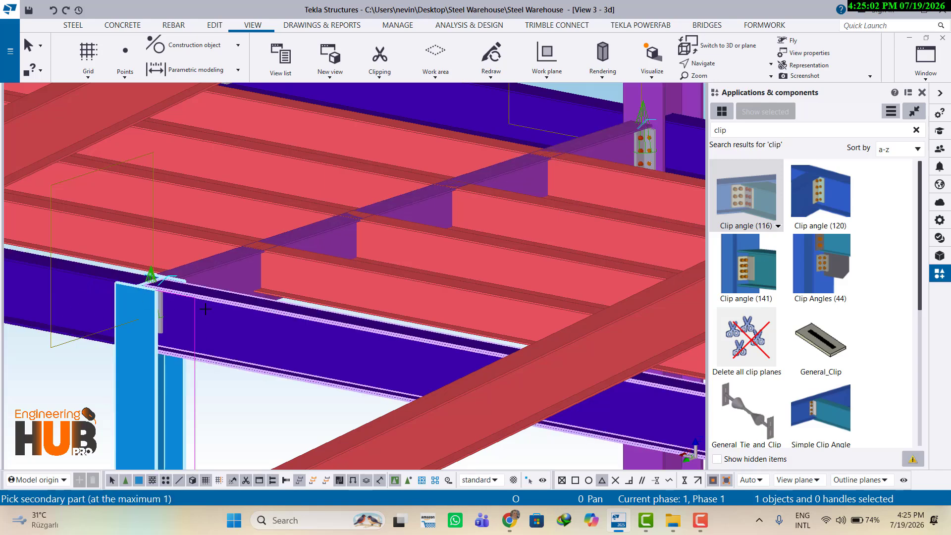
pyautogui.click(214, 267)
# Connect both ends of the second intermediate purple cross beam to its purple and blue columns with Clip angle (116).
pyautogui.scroll(-4, 169, 291)
pyautogui.moveTo(253, 305); pyautogui.dragTo(378, 344, button='middle')
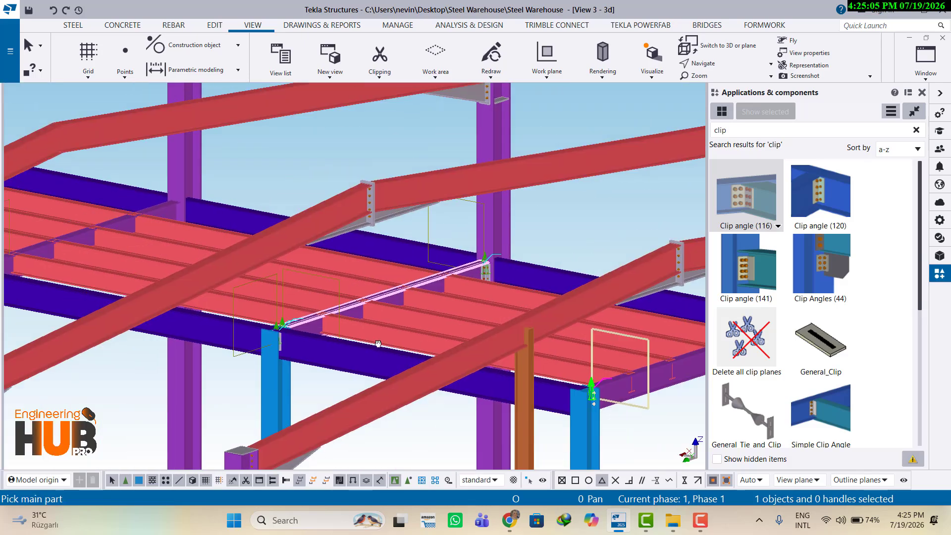
pyautogui.scroll(5, 446, 317)
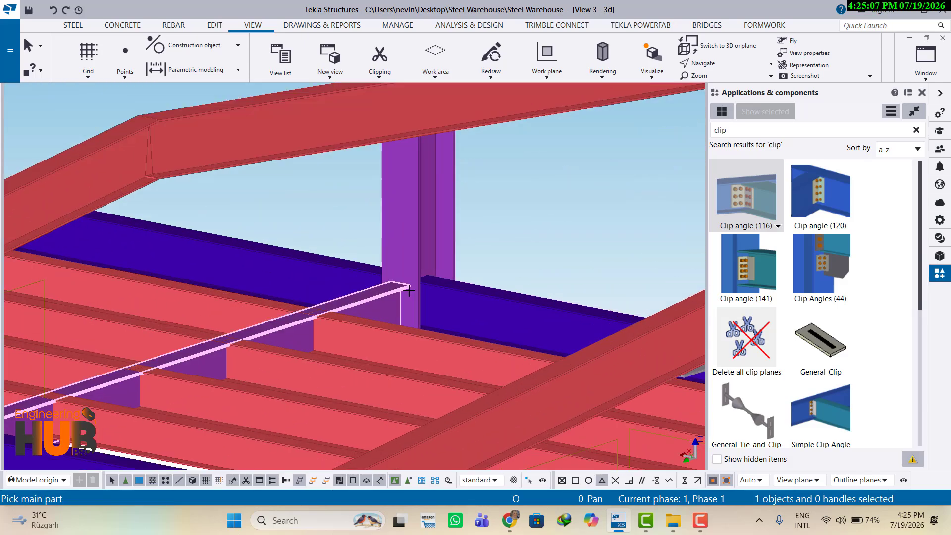
pyautogui.click(419, 243)
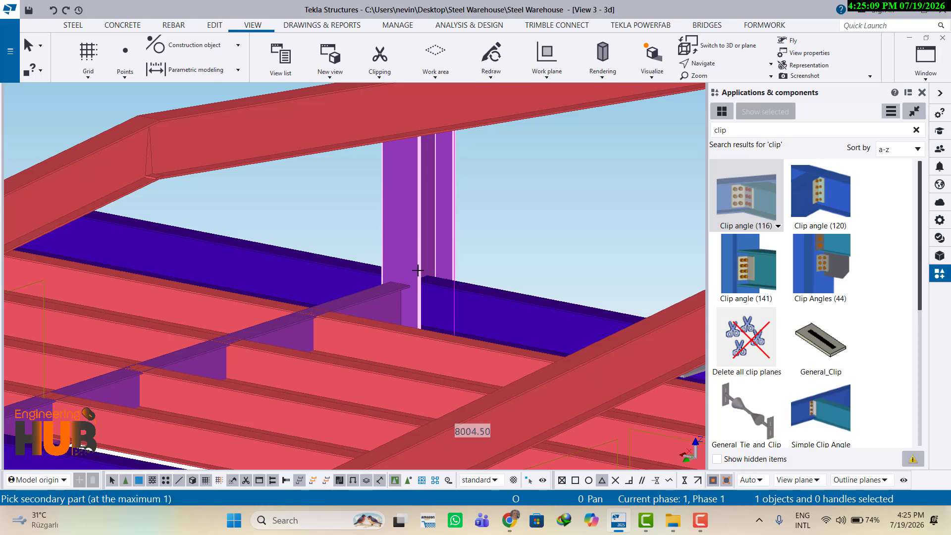
pyautogui.click(387, 297)
pyautogui.scroll(-3, 388, 297)
pyautogui.keyDown('ctrl'); pyautogui.moveTo(388, 297); pyautogui.dragTo(414, 341, button='middle'); pyautogui.keyUp('ctrl')
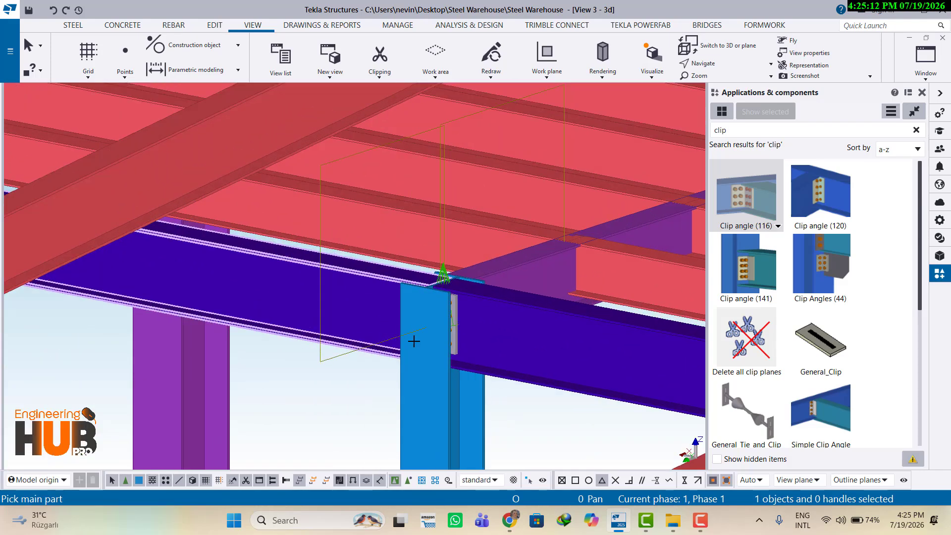
pyautogui.click(446, 342)
pyautogui.click(516, 263)
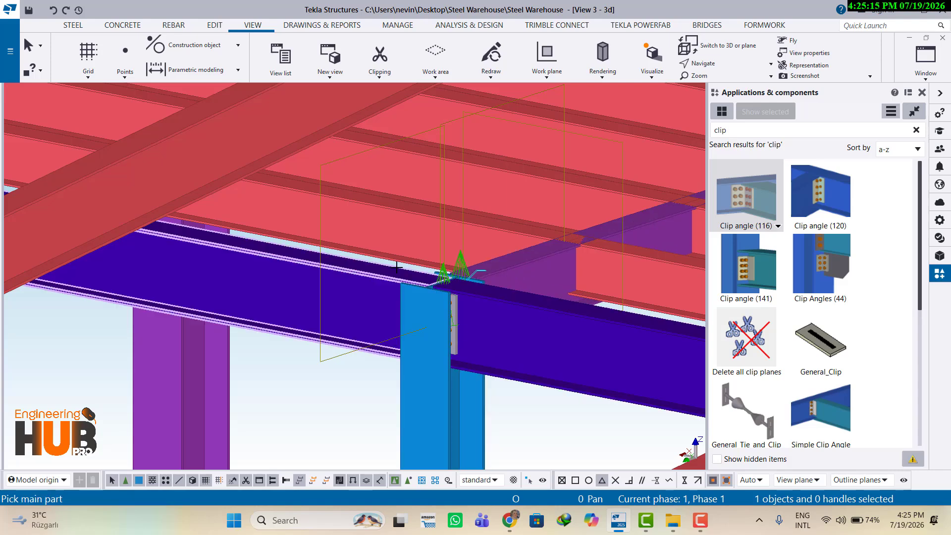
# Connect the third intermediate purple cross beam to its blue and purple columns with Clip angle (116).
pyautogui.scroll(-3, 515, 267)
pyautogui.moveTo(337, 261); pyautogui.dragTo(492, 343, button='middle')
pyautogui.moveTo(388, 297); pyautogui.dragTo(534, 350, button='middle')
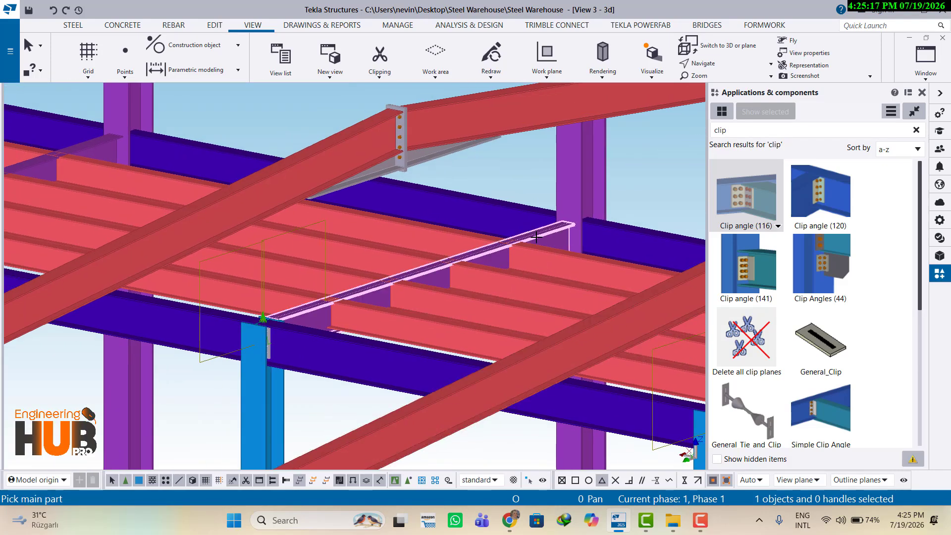
pyautogui.scroll(3, 518, 219)
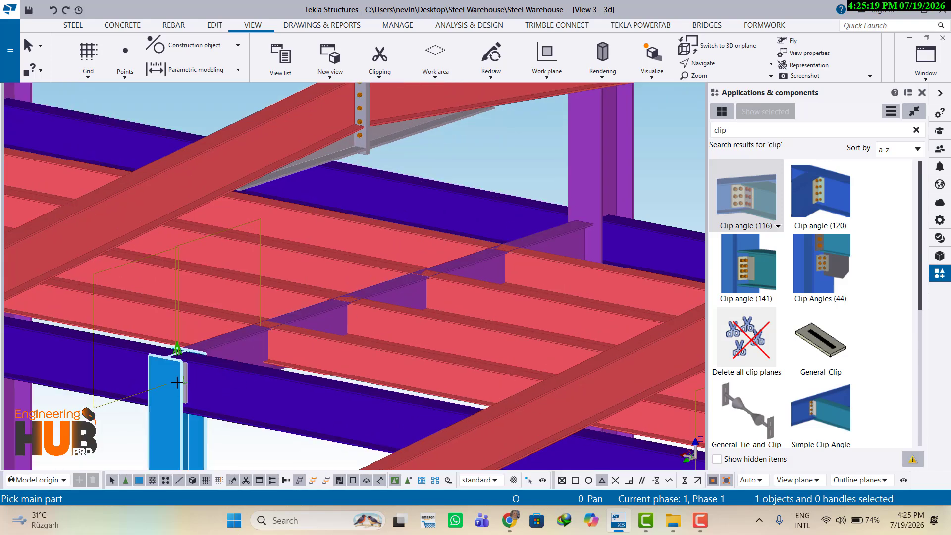
pyautogui.click(180, 382)
pyautogui.click(228, 341)
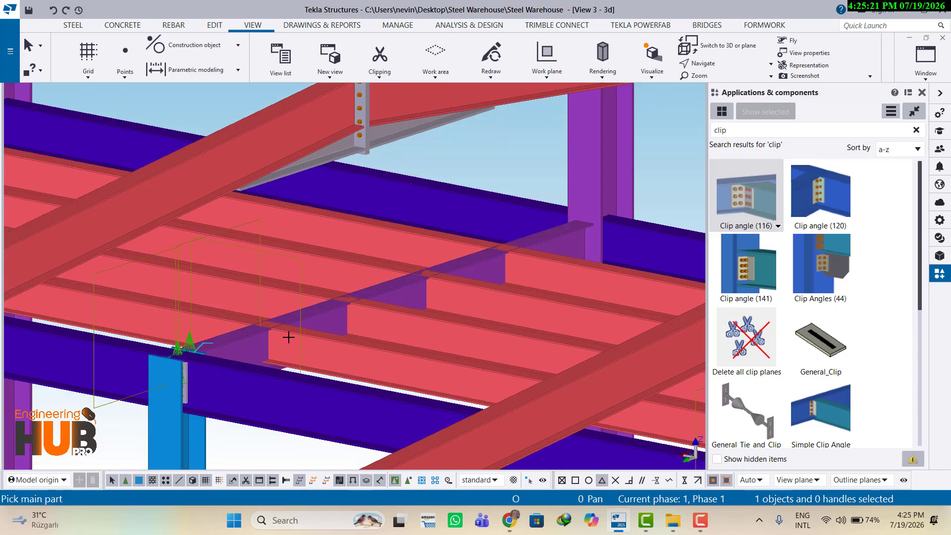
pyautogui.click(600, 198)
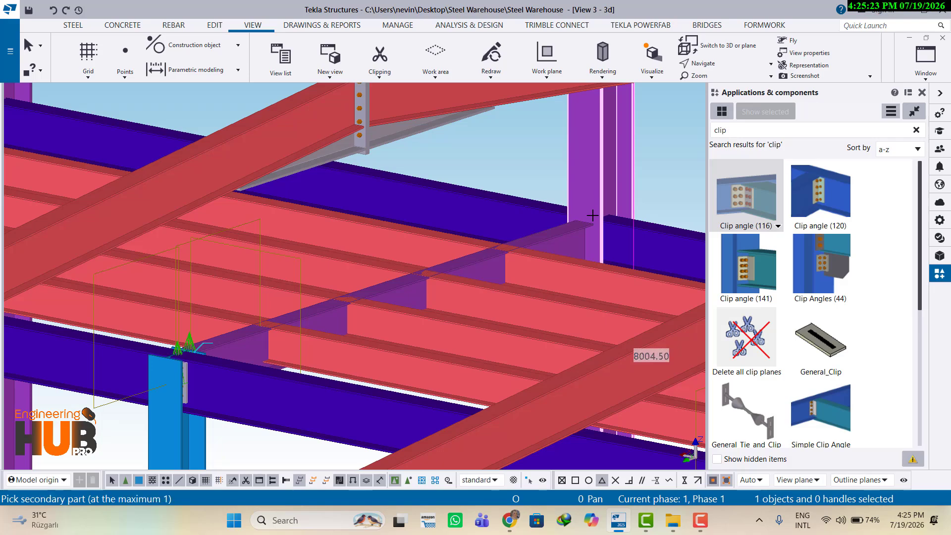
pyautogui.click(569, 236)
# Add Clip angle (116) connections between the fourth intermediate purple cross beam and its purple and blue columns.
pyautogui.scroll(-2, 411, 229)
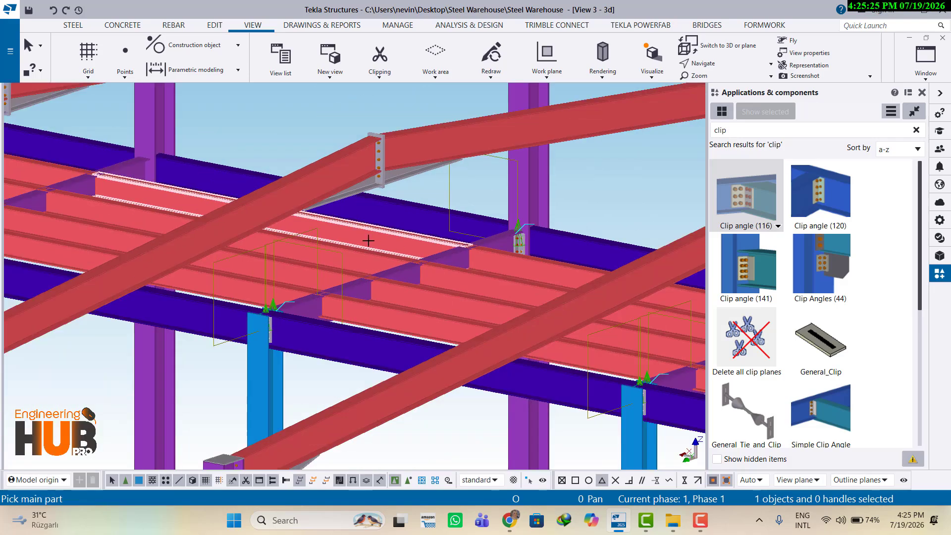
pyautogui.moveTo(367, 240); pyautogui.dragTo(390, 322, button='middle')
pyautogui.scroll(2, 601, 309)
pyautogui.scroll(1, 515, 295)
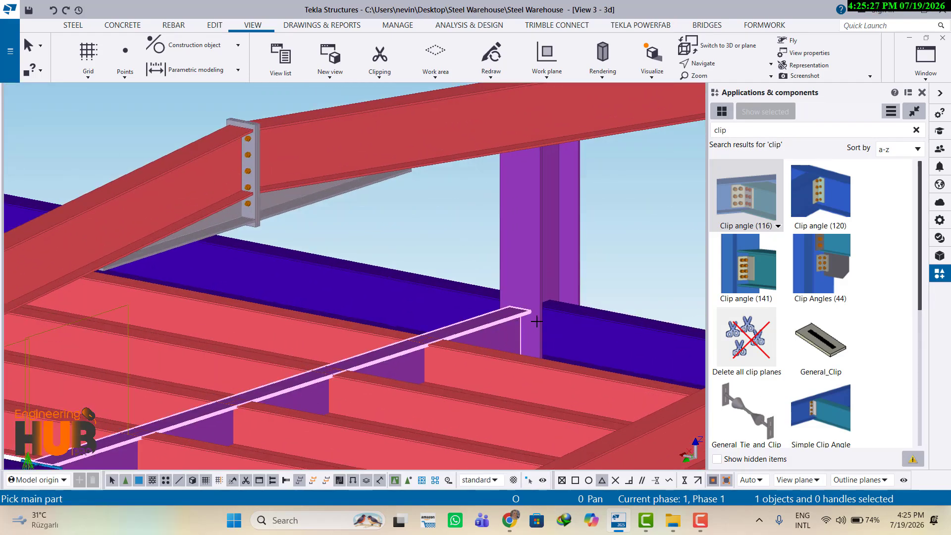
pyautogui.click(540, 293)
pyautogui.click(518, 317)
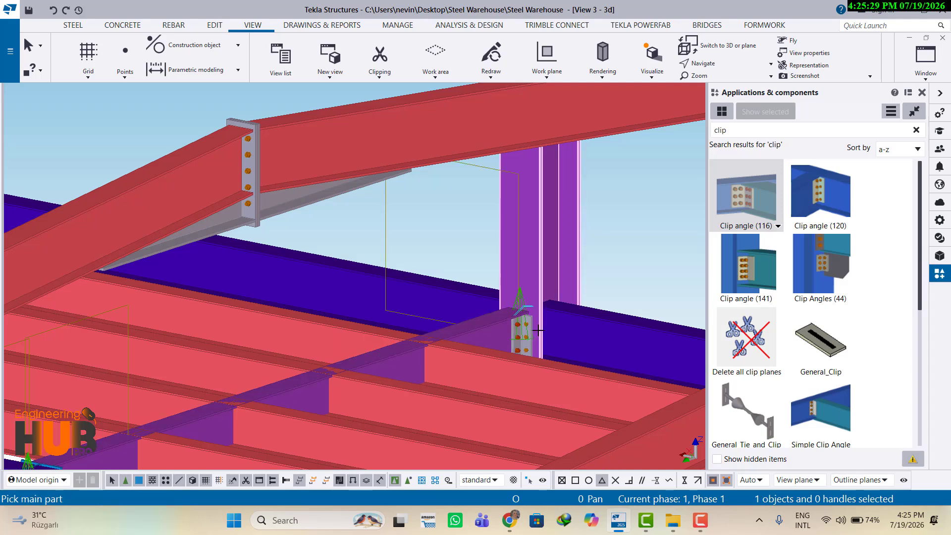
pyautogui.scroll(-3, 386, 372)
pyautogui.scroll(3, 247, 414)
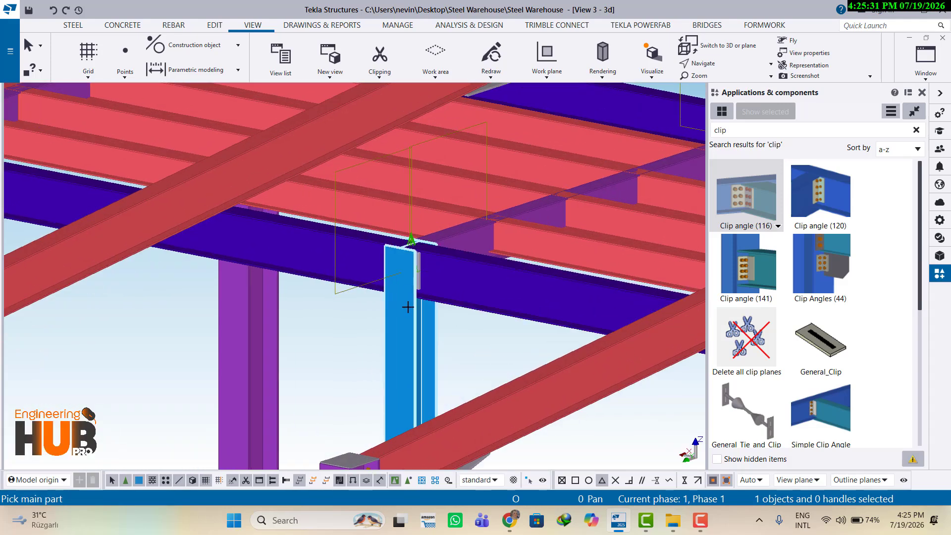
pyautogui.click(407, 305)
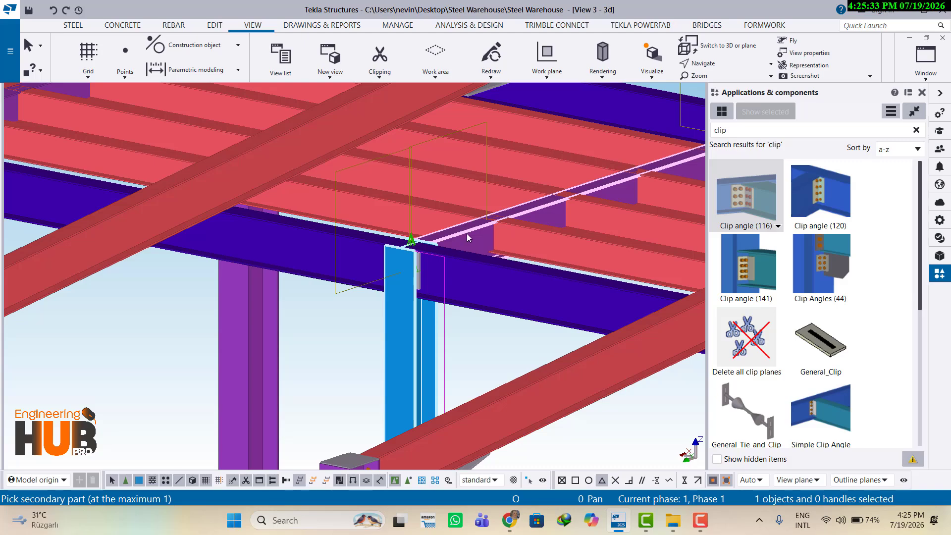
pyautogui.click(453, 240)
# Place a Clip angle (116) joining the fifth intermediate purple cross beam to its purple column.
pyautogui.scroll(-3, 310, 257)
pyautogui.scroll(-1, 311, 257)
pyautogui.moveTo(292, 208); pyautogui.dragTo(167, 298, button='middle')
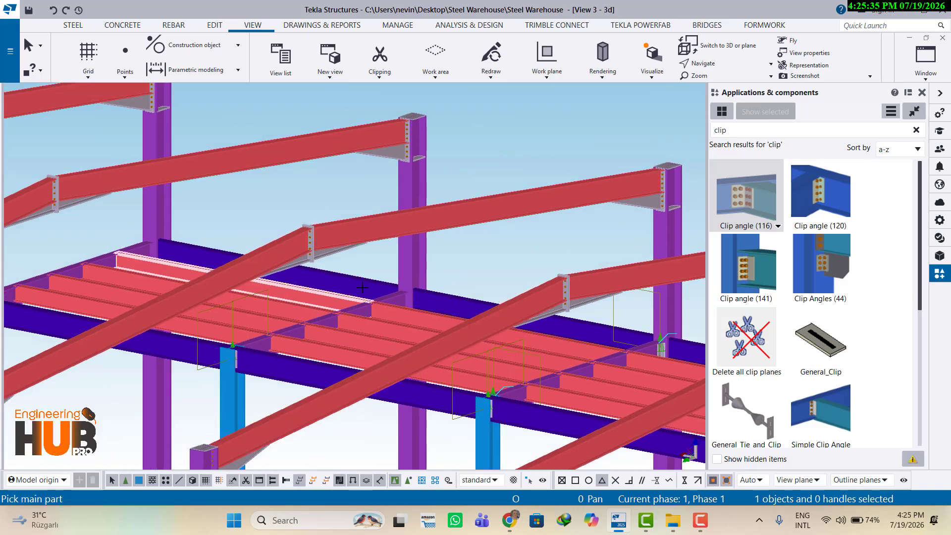
pyautogui.scroll(3, 396, 275)
pyautogui.click(415, 251)
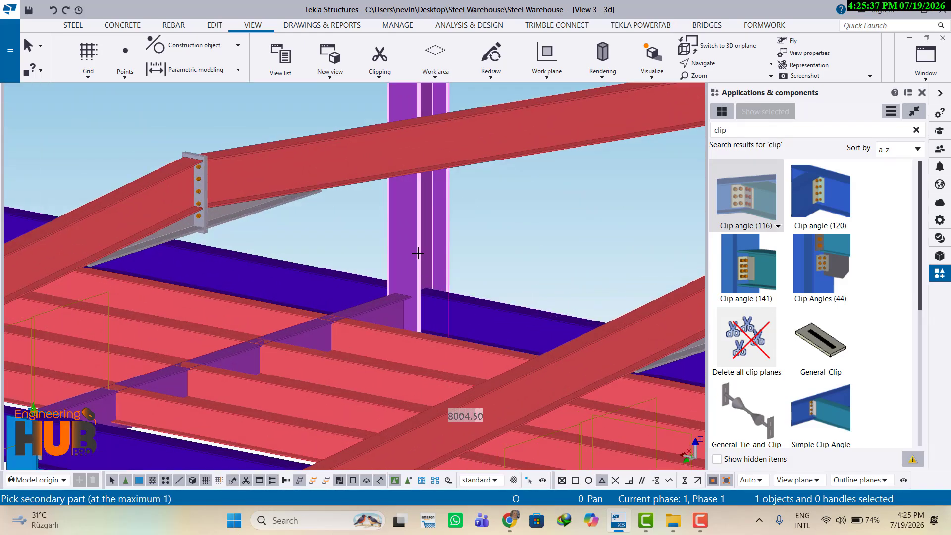
pyautogui.click(339, 327)
pyautogui.scroll(-2, 285, 324)
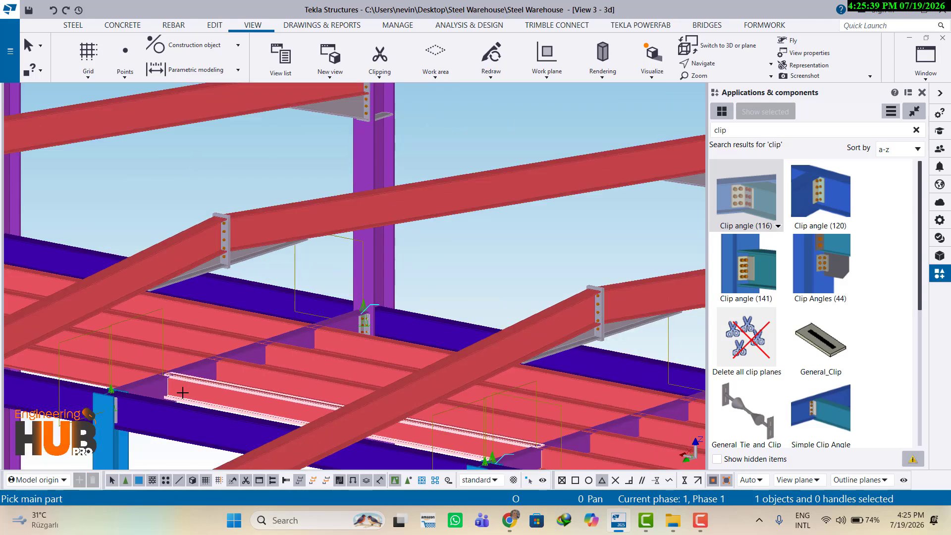
# Connect the fifth intermediate purple cross beam to its blue column with Clip angle (116).
pyautogui.moveTo(40, 435); pyautogui.dragTo(337, 346, button='middle')
pyautogui.scroll(2, 356, 349)
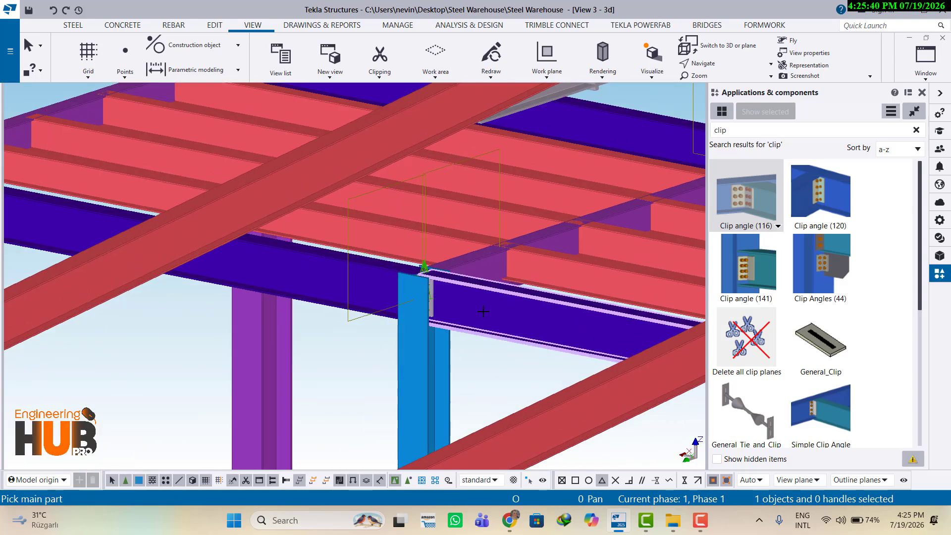
pyautogui.click(426, 354)
pyautogui.click(471, 297)
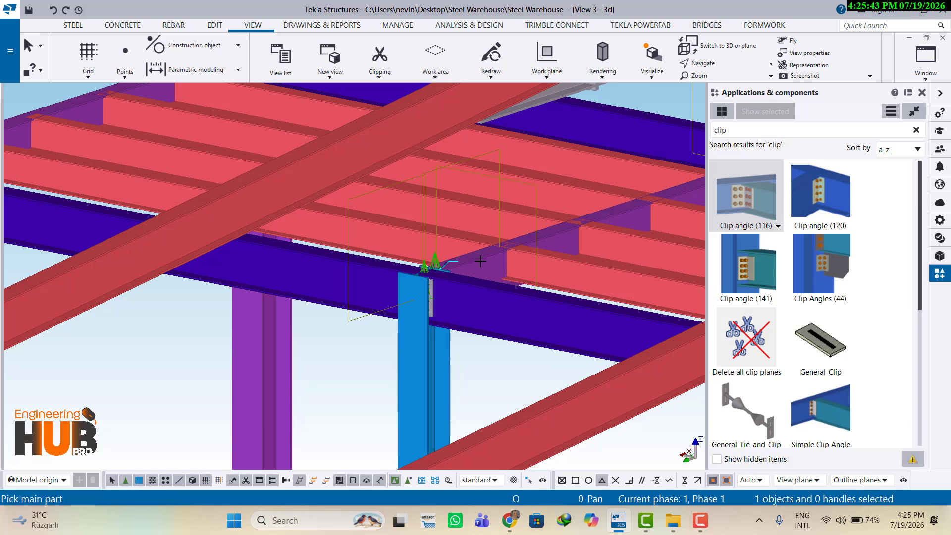
# Connect the last purple cross beam, at the end of the floor, to its purple and blue columns with Clip angle (116).
pyautogui.scroll(-2, 286, 286)
pyautogui.moveTo(262, 283); pyautogui.dragTo(395, 396, button='middle')
pyautogui.scroll(3, 404, 250)
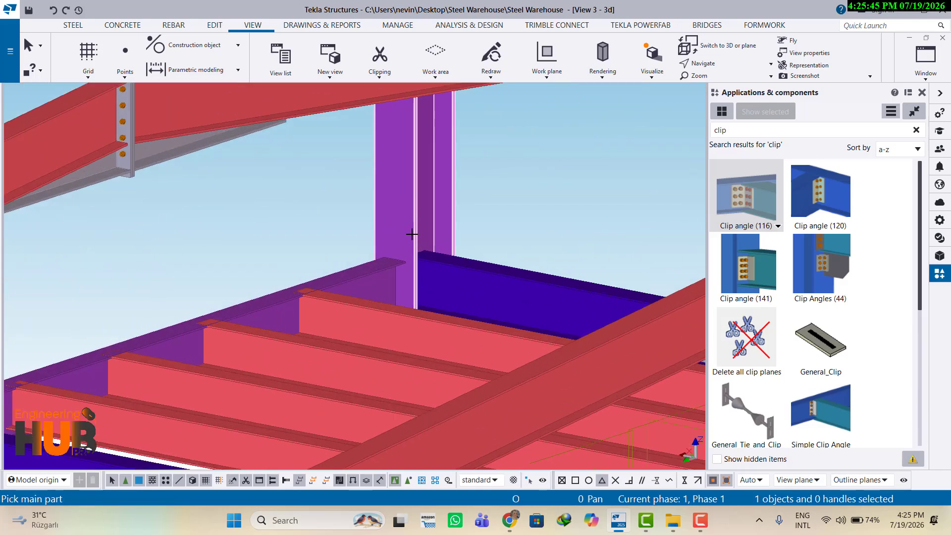
pyautogui.click(412, 230)
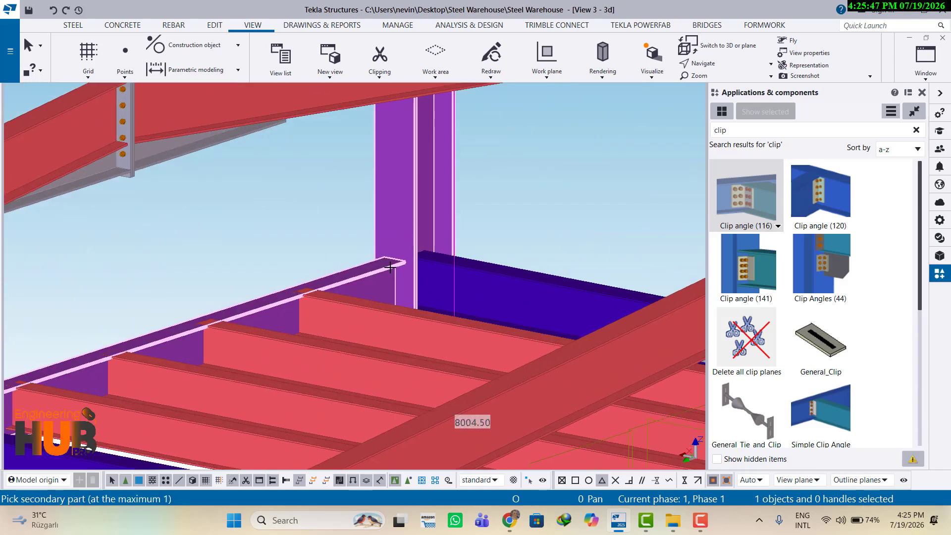
pyautogui.click(389, 270)
pyautogui.scroll(-1, 320, 301)
pyautogui.scroll(-2, 320, 301)
pyautogui.scroll(4, 99, 369)
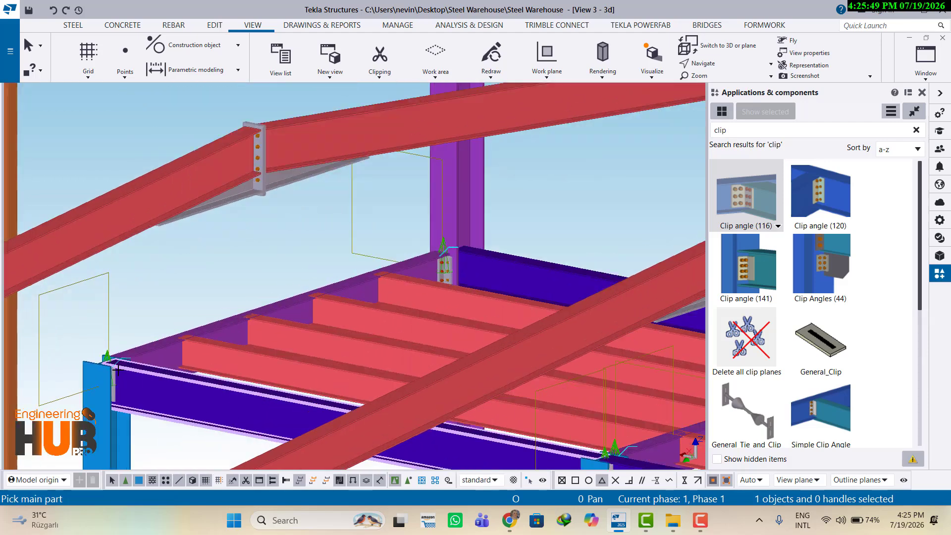
pyautogui.click(98, 378)
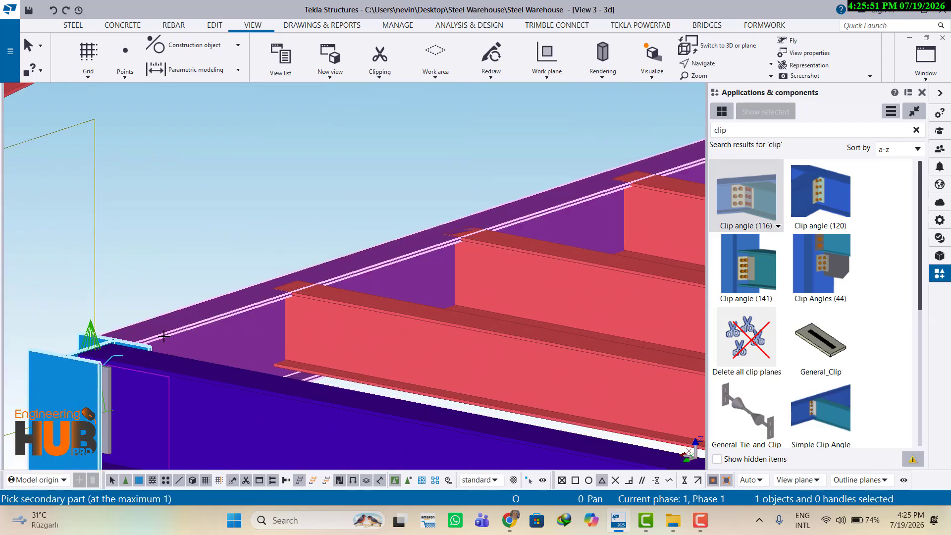
pyautogui.click(186, 334)
pyautogui.scroll(-2, 479, 340)
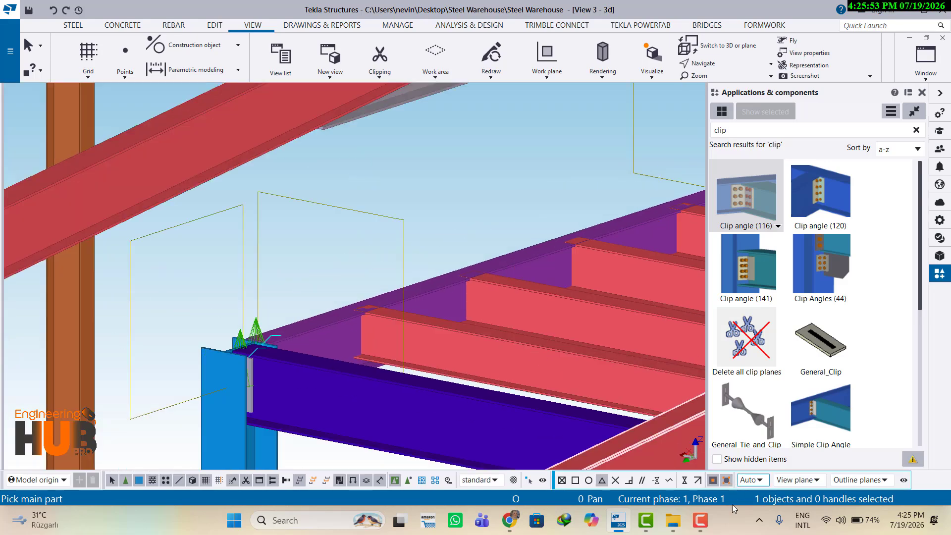
pyautogui.click(698, 521)
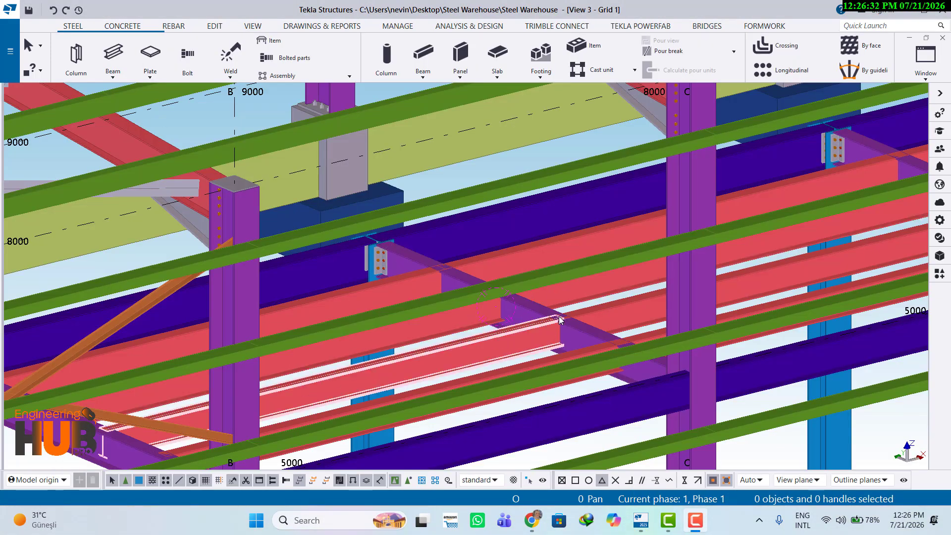
# Search the applications and components for "two" and open the settings of Two sided clip angle (121).
pyautogui.scroll(2, 559, 319)
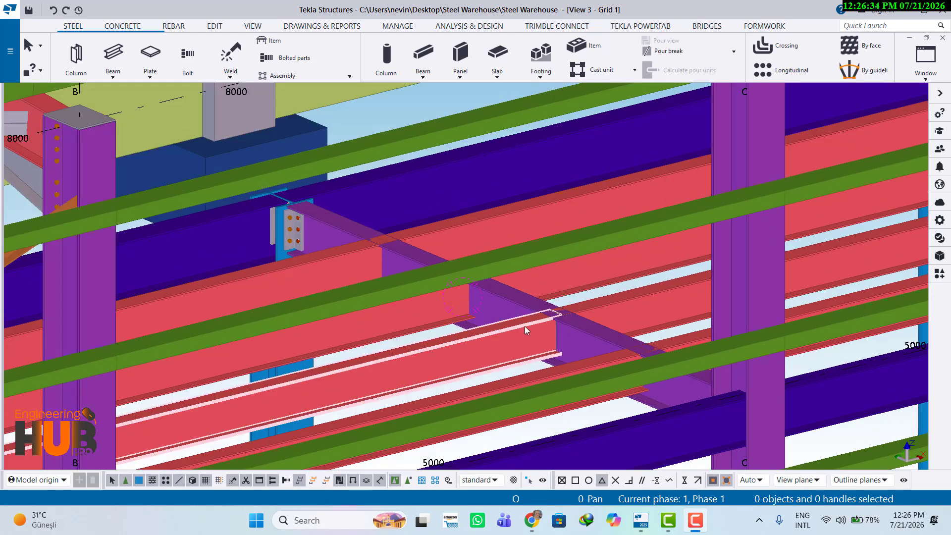
pyautogui.click(940, 274)
pyautogui.click(745, 129)
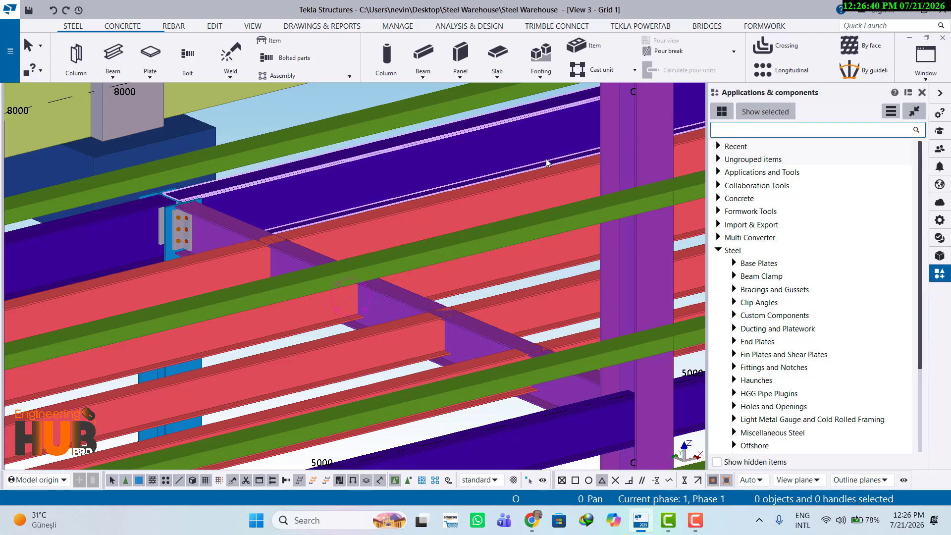
pyautogui.write('two')
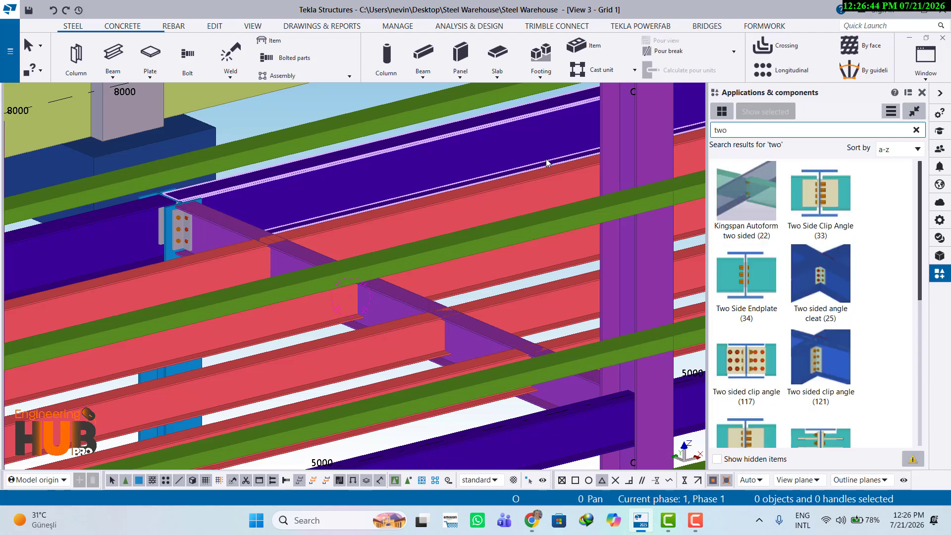
pyautogui.click(814, 362)
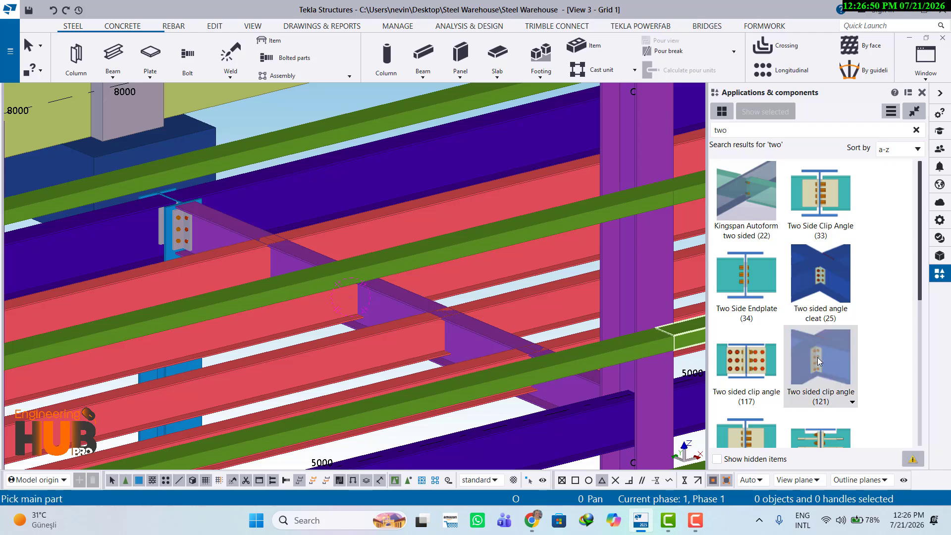
pyautogui.doubleClick(816, 356)
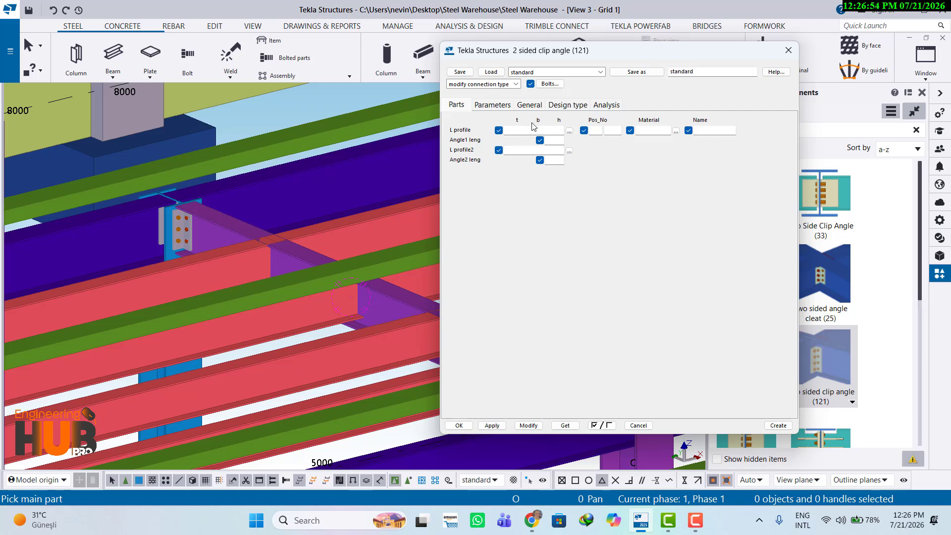
# Choose L90*16 from the L profiles as the first angle's profile and set the Angle1 length to 200.
pyautogui.click(569, 131)
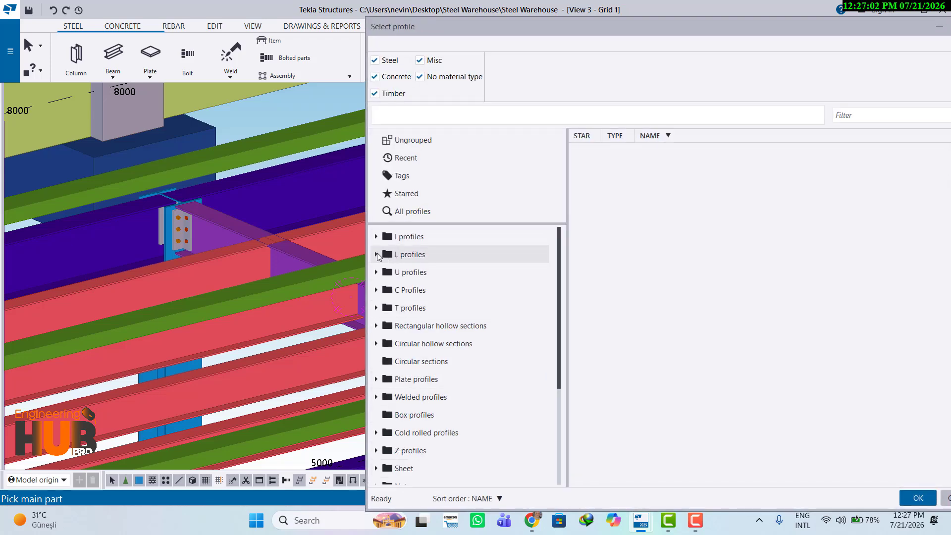
pyautogui.click(376, 255)
pyautogui.click(394, 291)
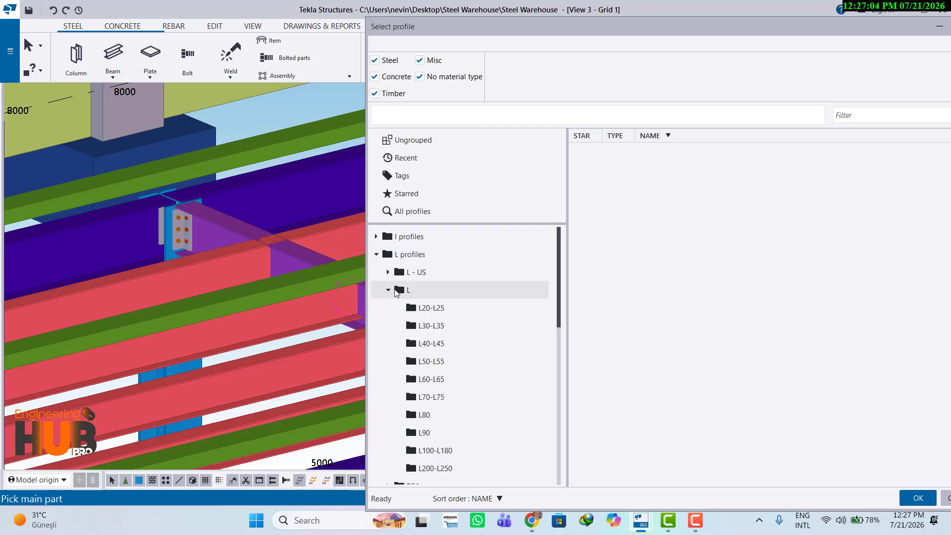
pyautogui.scroll(-1, 437, 452)
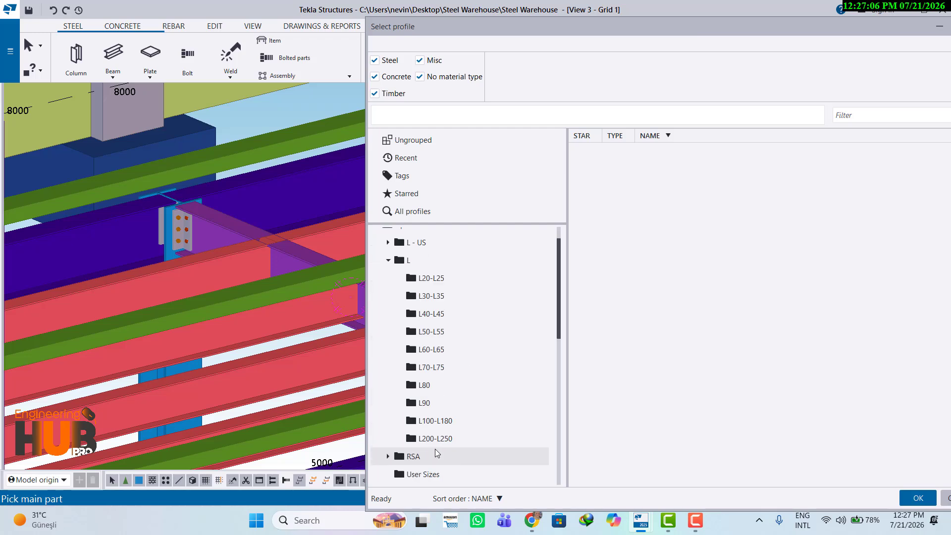
pyautogui.click(434, 404)
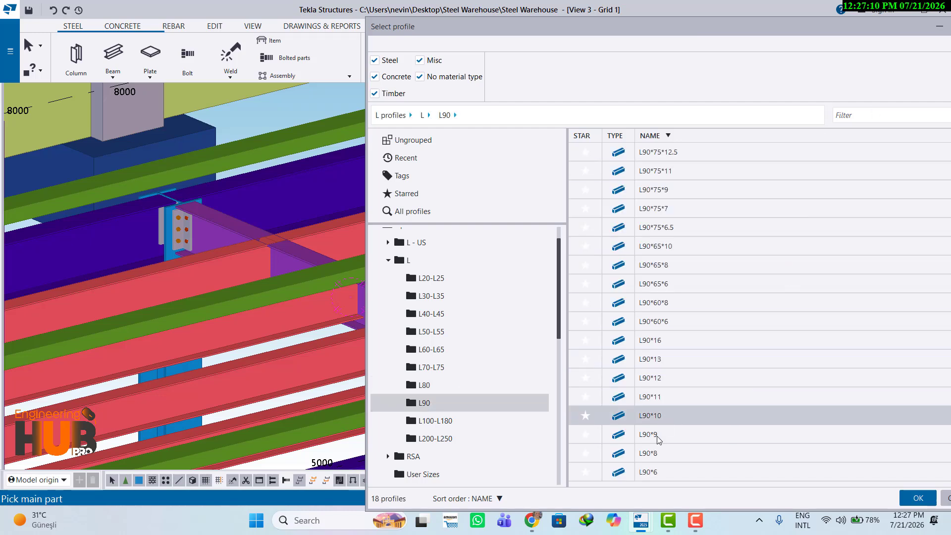
pyautogui.click(666, 368)
pyautogui.click(651, 342)
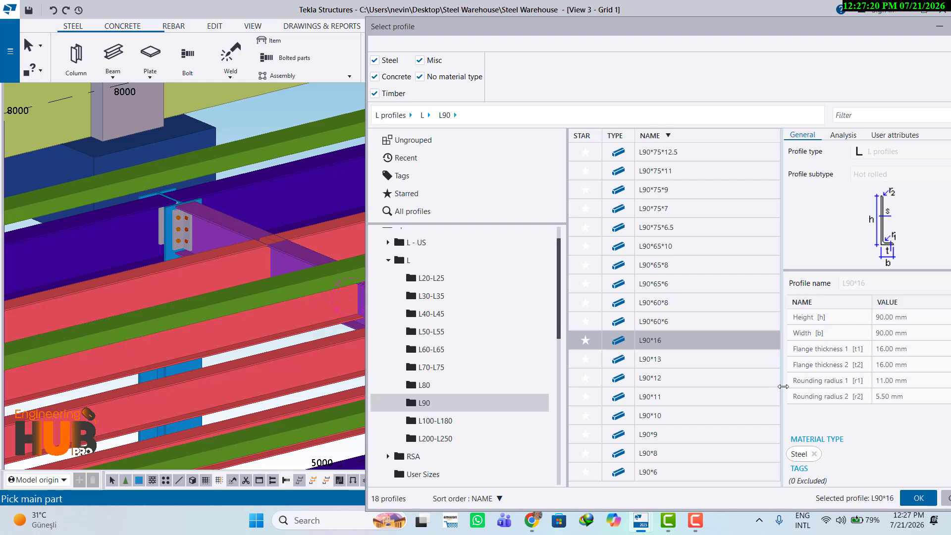
pyautogui.click(918, 498)
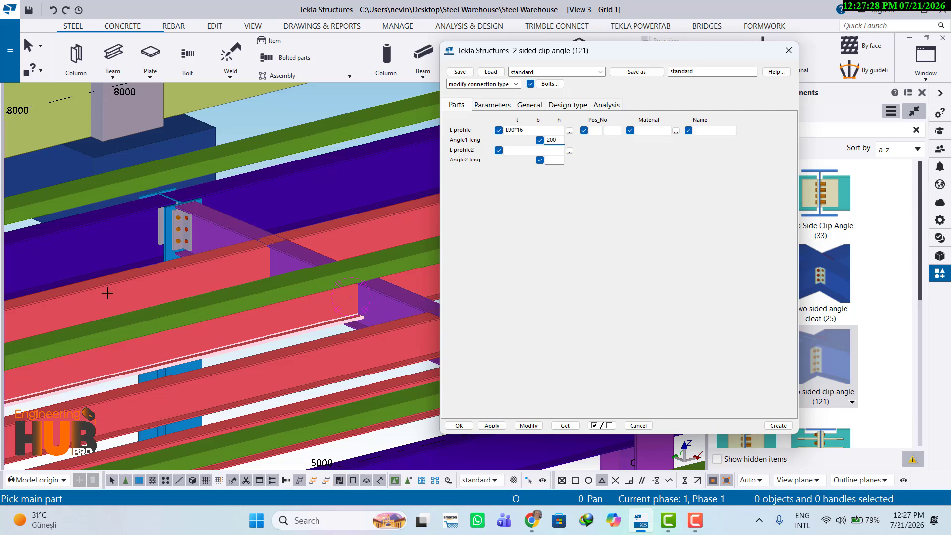
# Copy the first angle's L90*16 profile into the L profile2 value.
pyautogui.moveTo(530, 130); pyautogui.dragTo(515, 131)
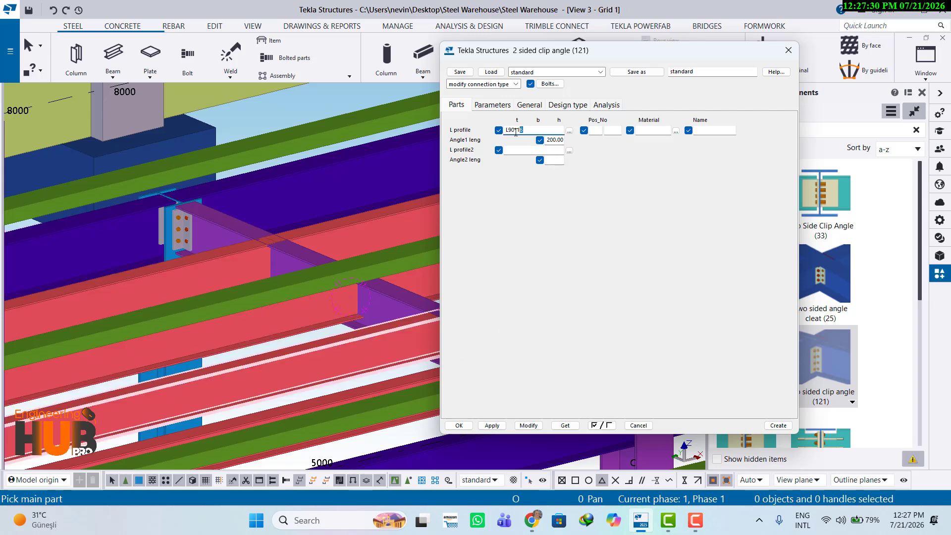
pyautogui.rightClick(516, 131)
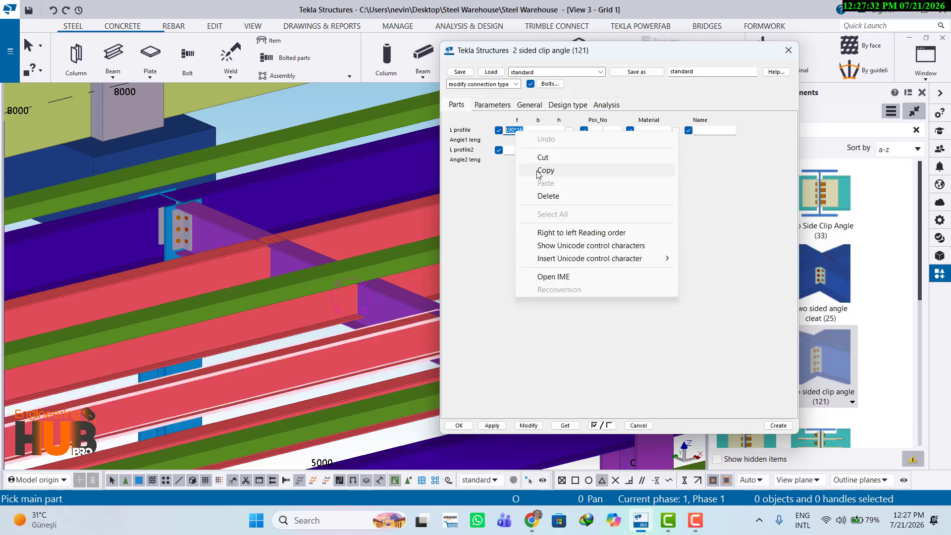
pyautogui.click(538, 172)
pyautogui.click(510, 151)
pyautogui.rightClick(514, 151)
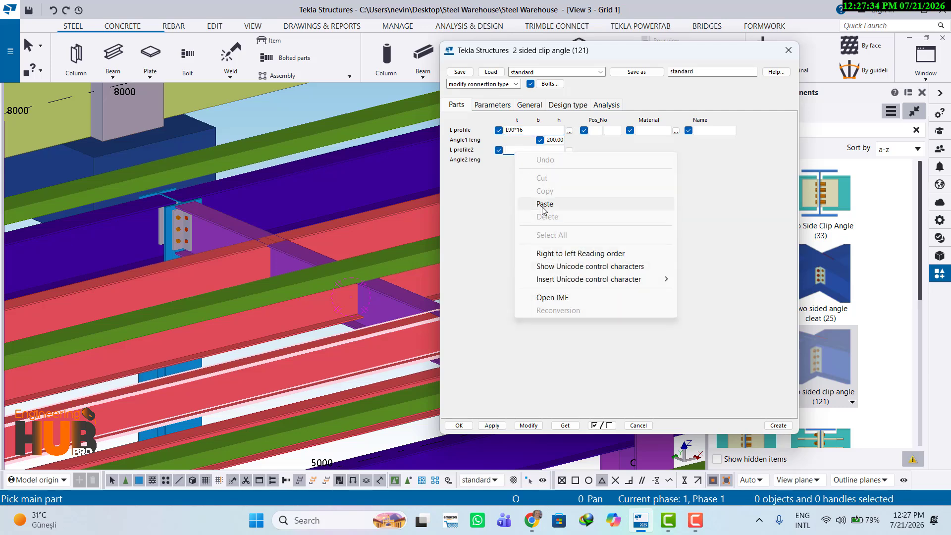
pyautogui.click(544, 204)
# Enter the Angle2 length and set the L profile distance from the secondary upper edge to 35.
pyautogui.click(551, 160)
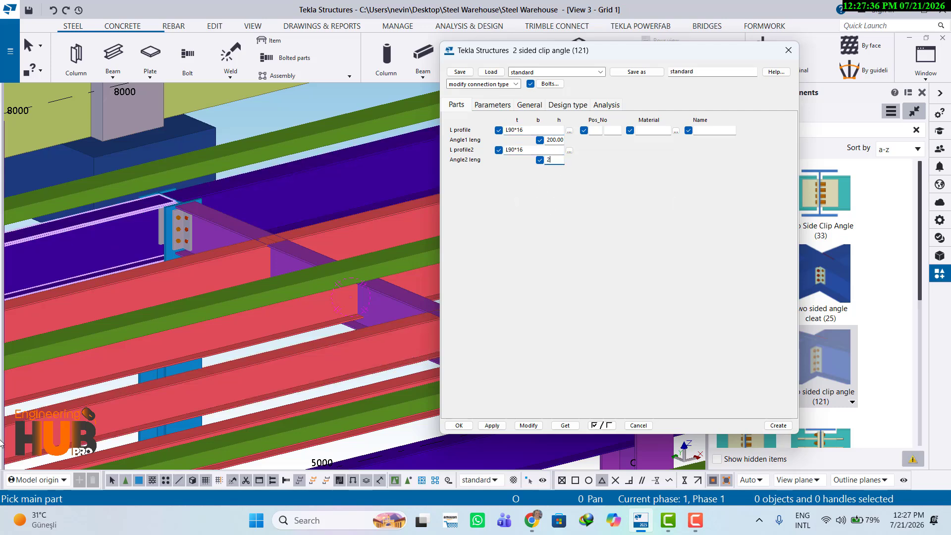
pyautogui.click(491, 105)
pyautogui.click(590, 119)
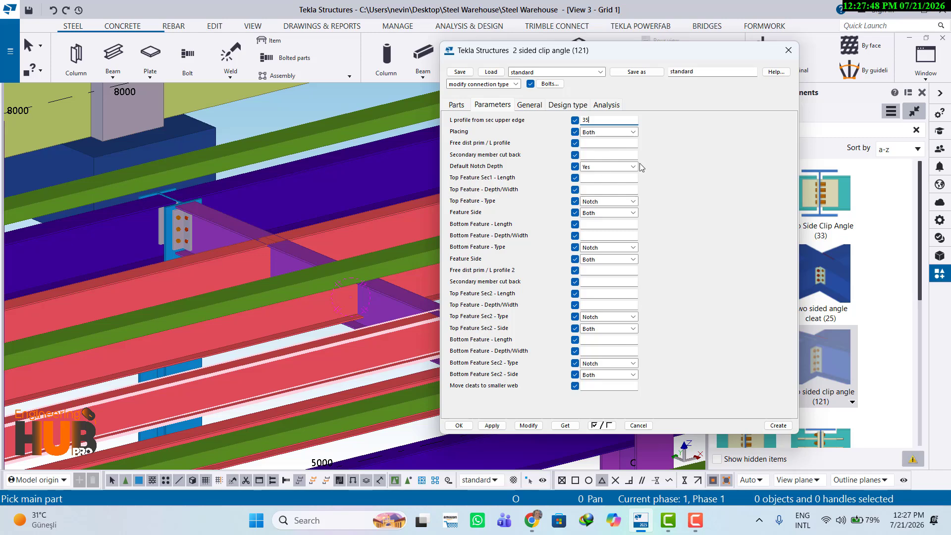
# Set the connection bolts to size 16, standard 8.8XOX and tolerance 2.
pyautogui.click(549, 84)
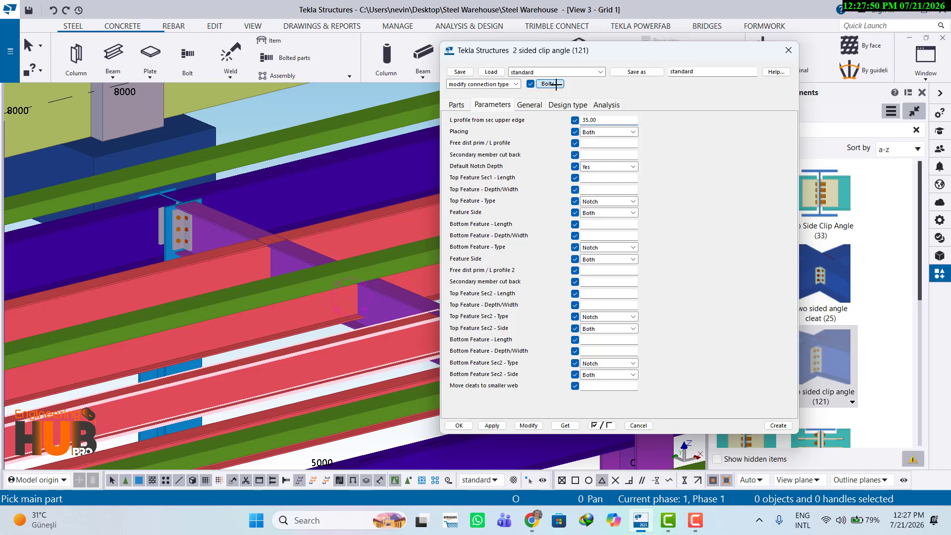
pyautogui.click(540, 98)
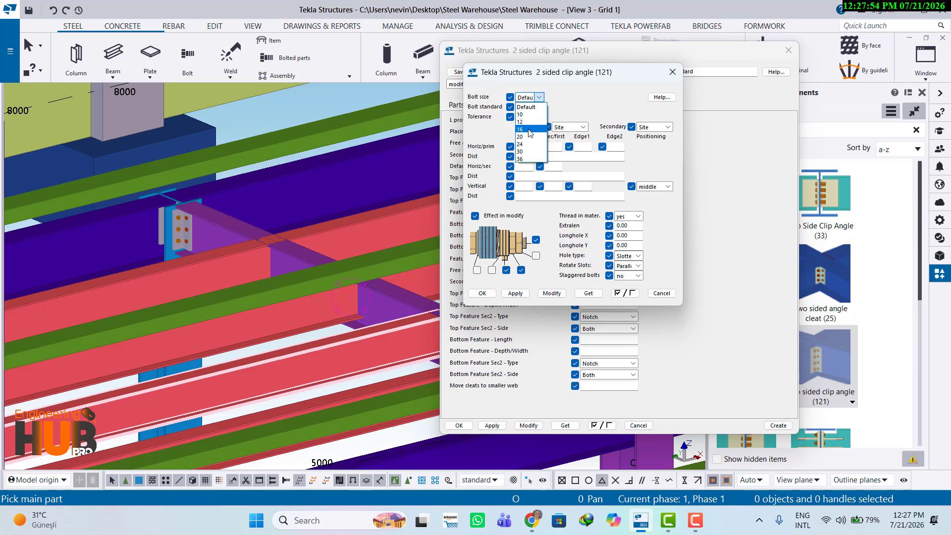
pyautogui.click(529, 129)
pyautogui.click(538, 107)
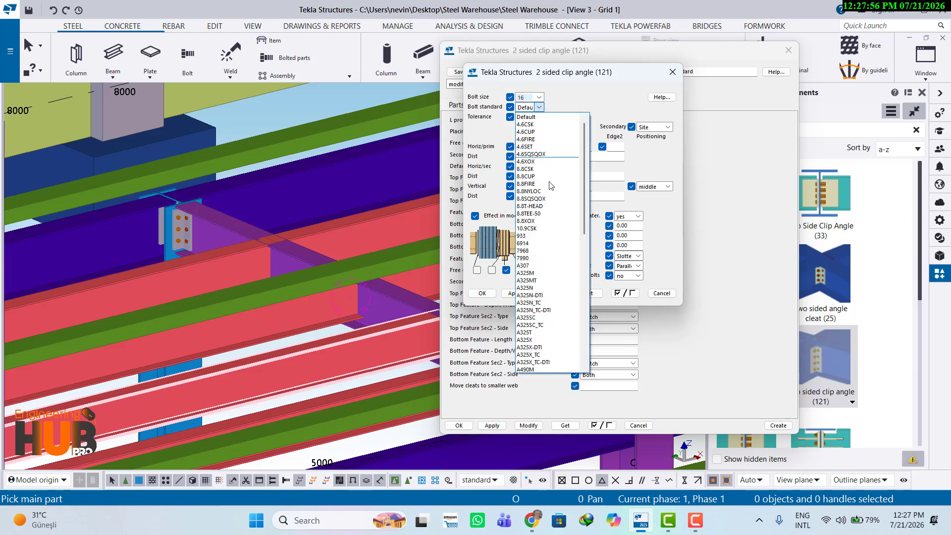
pyautogui.click(533, 221)
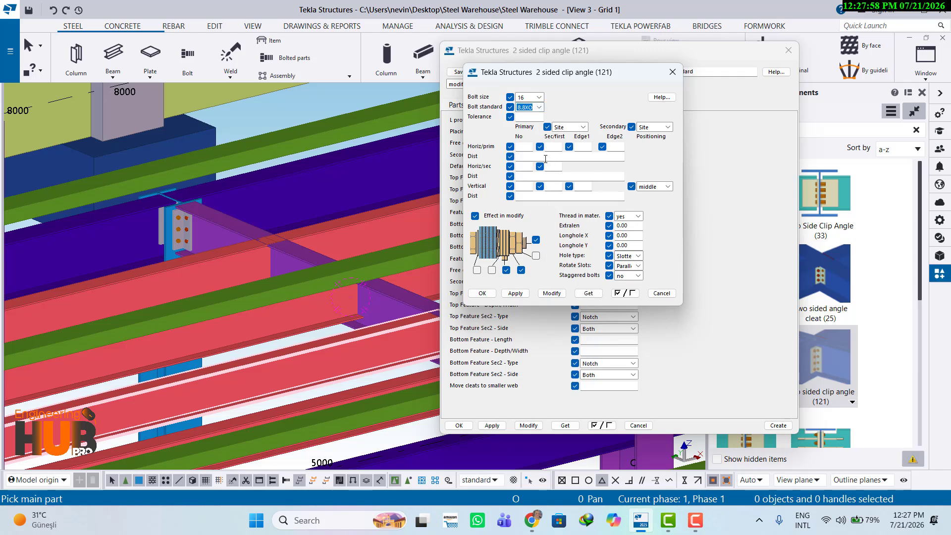
pyautogui.click(530, 116)
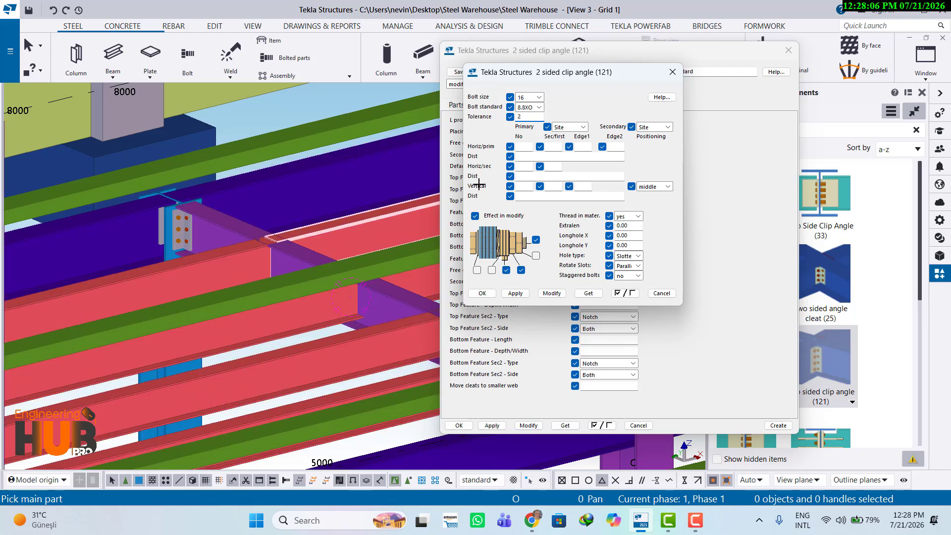
# Set the horizontal bolt layout to 55 with distance 60 on the primary part and 50 on the secondary part.
pyautogui.click(554, 147)
pyautogui.write('55')
pyautogui.click(528, 154)
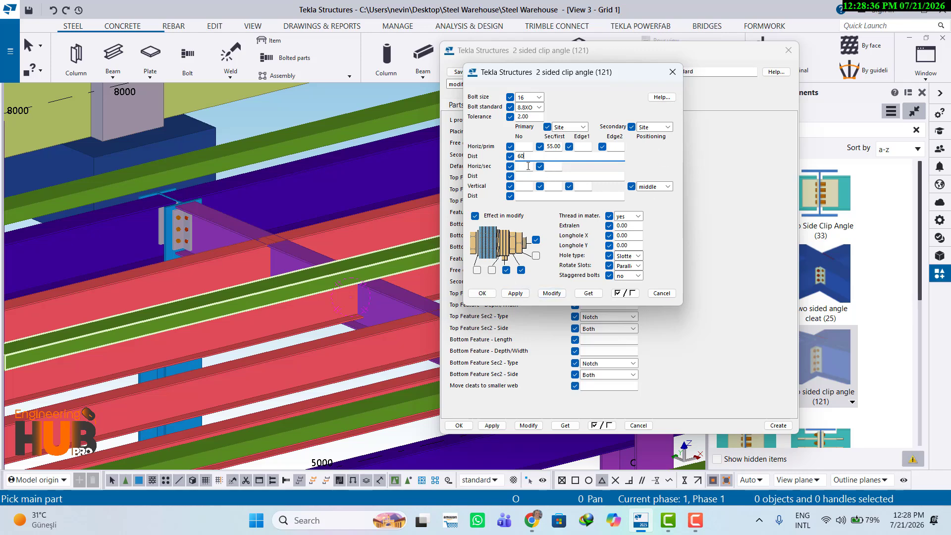
pyautogui.click(558, 166)
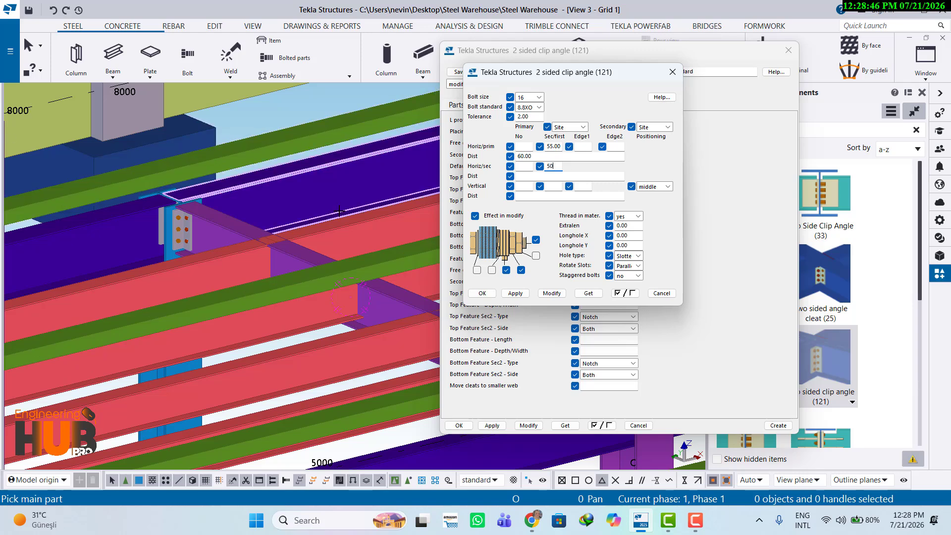
# Set three vertical bolt rows at a distance of 60 and accept the bolt settings.
pyautogui.click(525, 187)
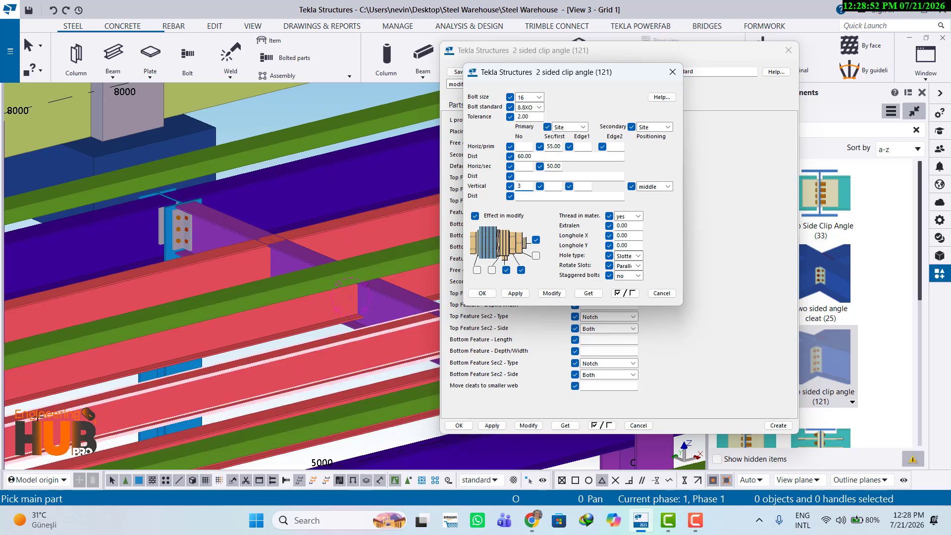
pyautogui.click(529, 196)
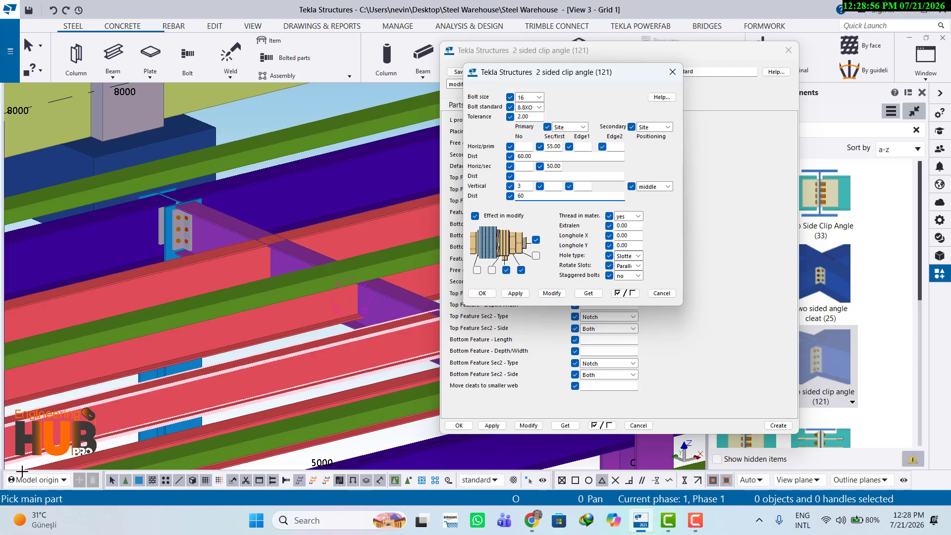
pyautogui.write('60')
pyautogui.click(551, 293)
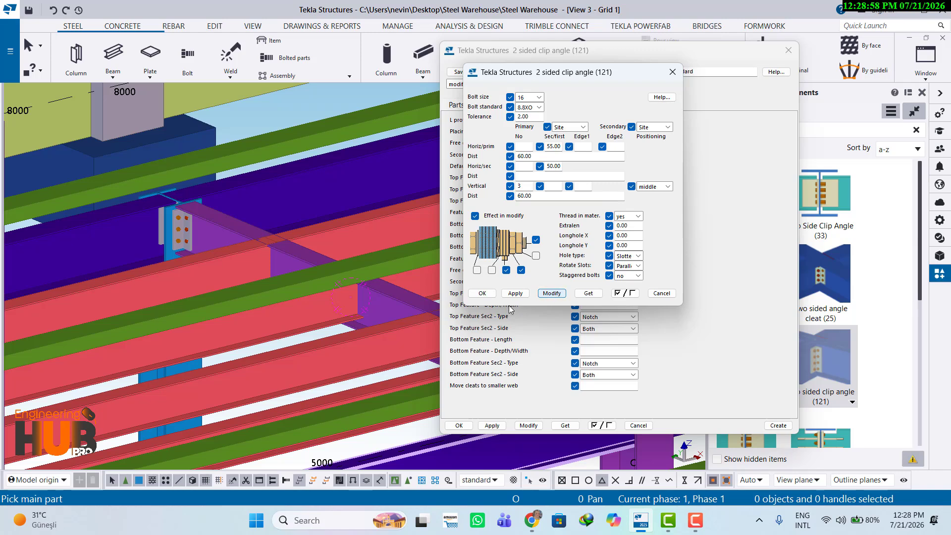
pyautogui.click(486, 294)
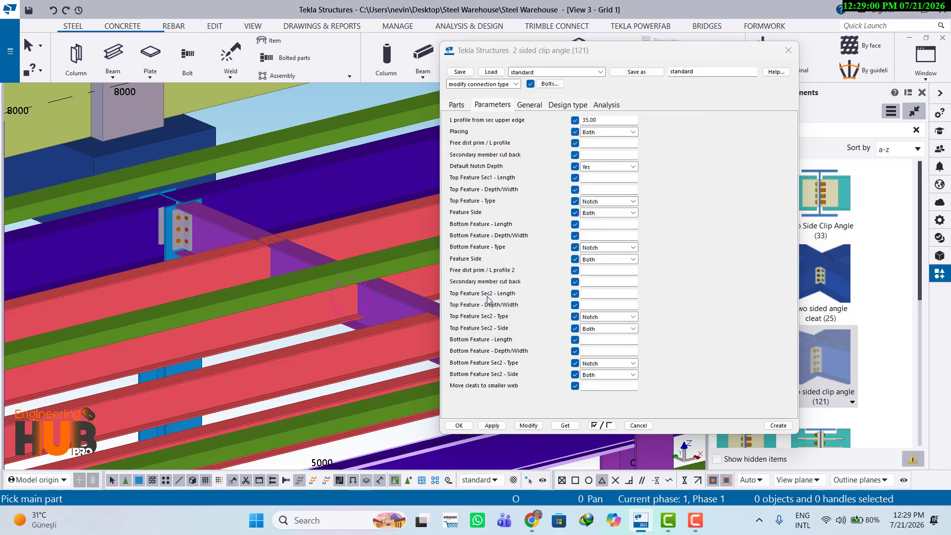
# Accept the clip angle settings and create Two sided clip angle (121) between the cross beam and the two floor beams at its second joint.
pyautogui.click(529, 426)
pyautogui.click(459, 425)
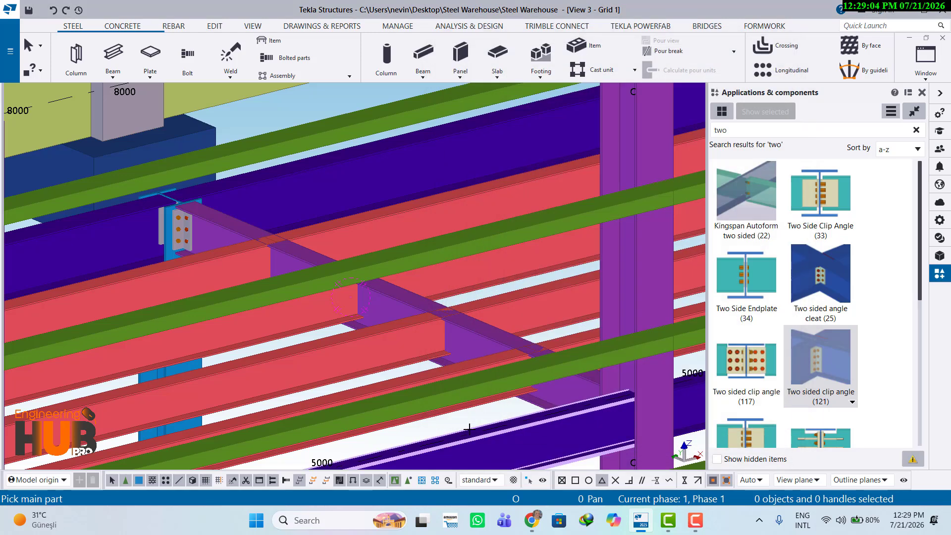
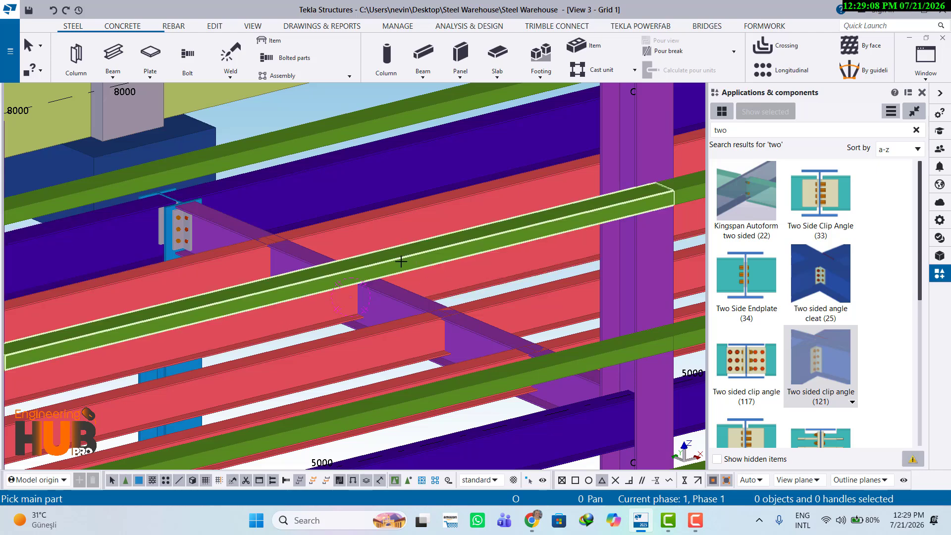
pyautogui.click(393, 296)
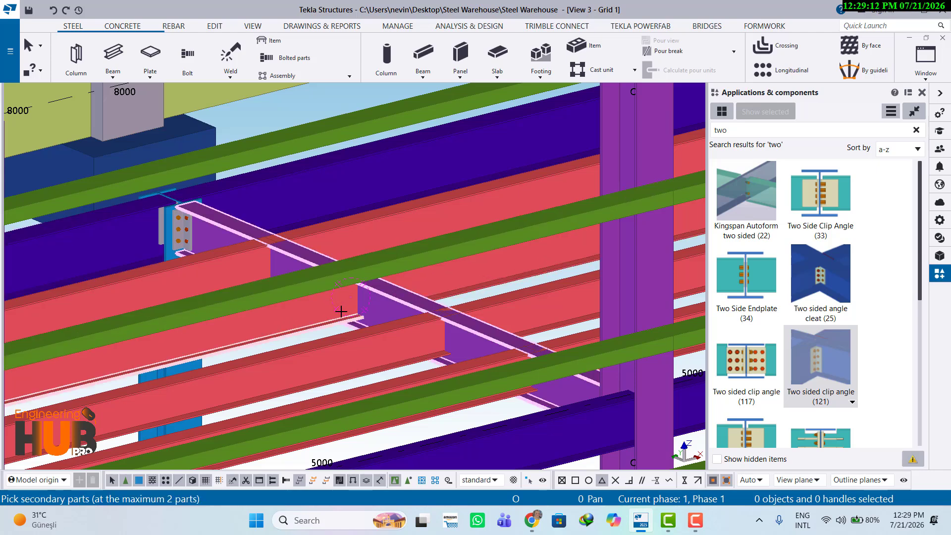
pyautogui.scroll(3, 342, 302)
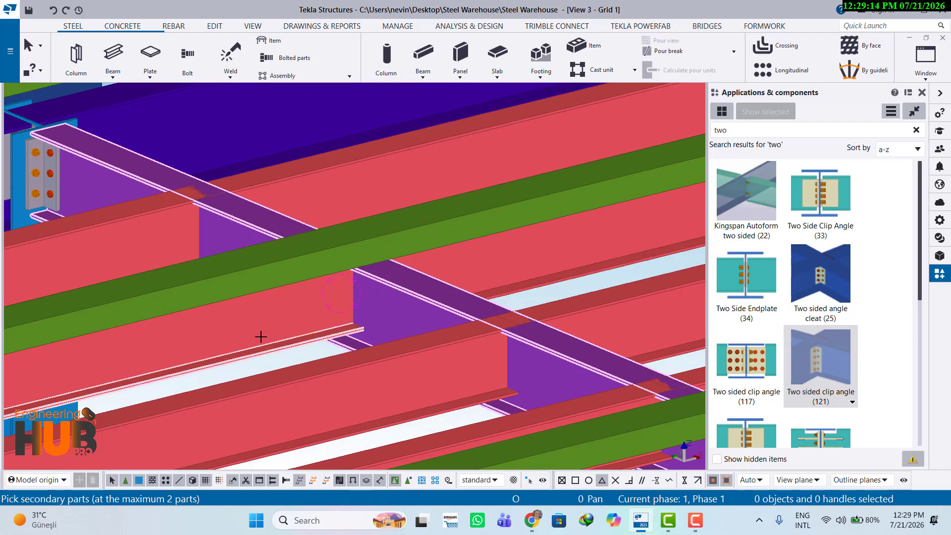
pyautogui.click(299, 341)
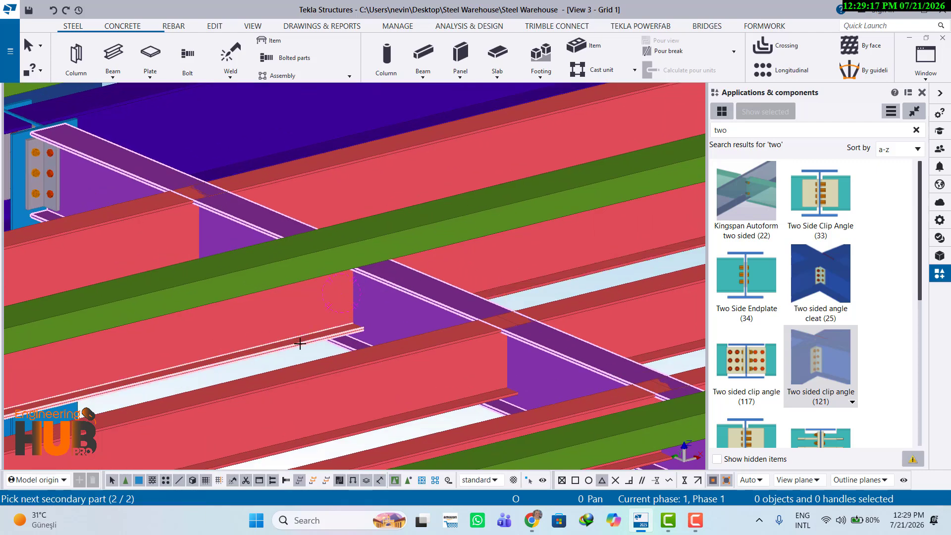
pyautogui.click(524, 285)
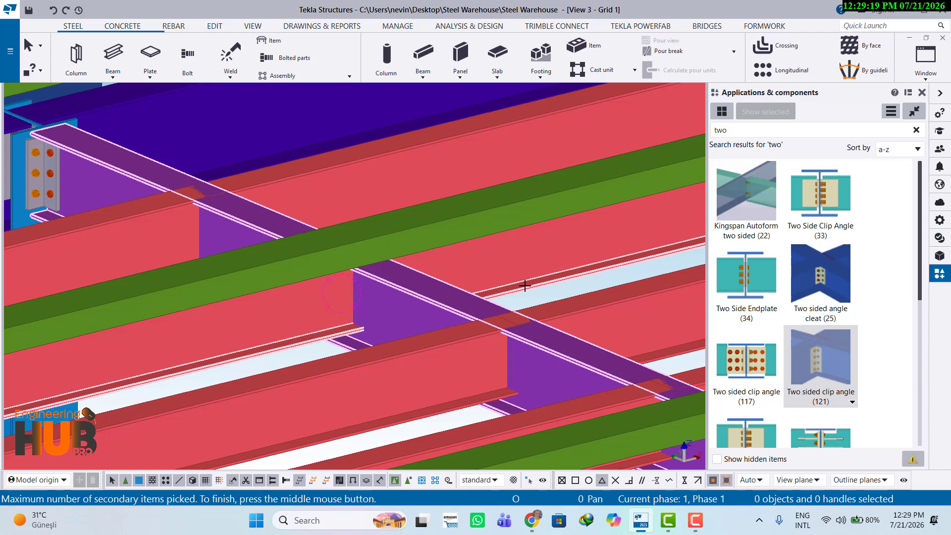
pyautogui.middleClick(344, 283)
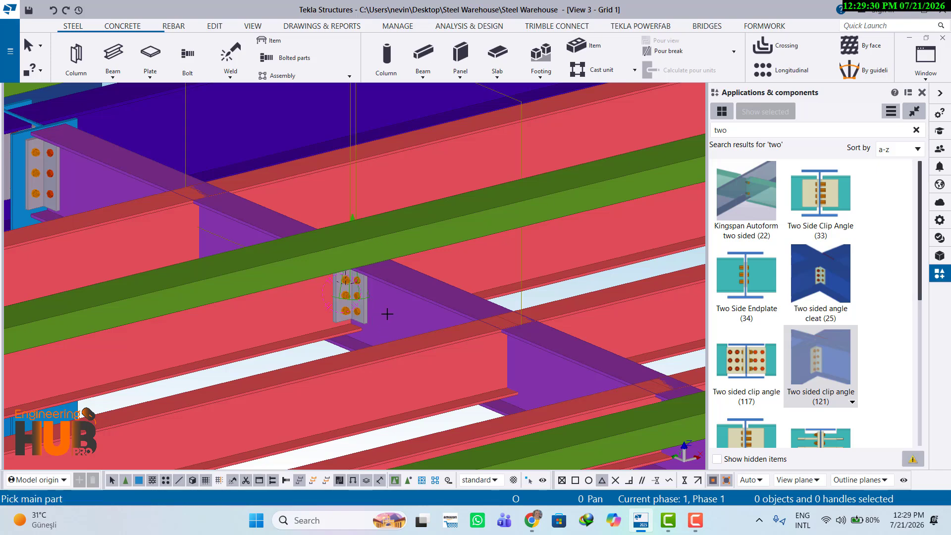
# Examine the new two-sided clip angle and its bolts from both sides of the cross beam.
pyautogui.keyDown('ctrl'); pyautogui.moveTo(380, 300); pyautogui.dragTo(396, 301, button='middle'); pyautogui.keyUp('ctrl')
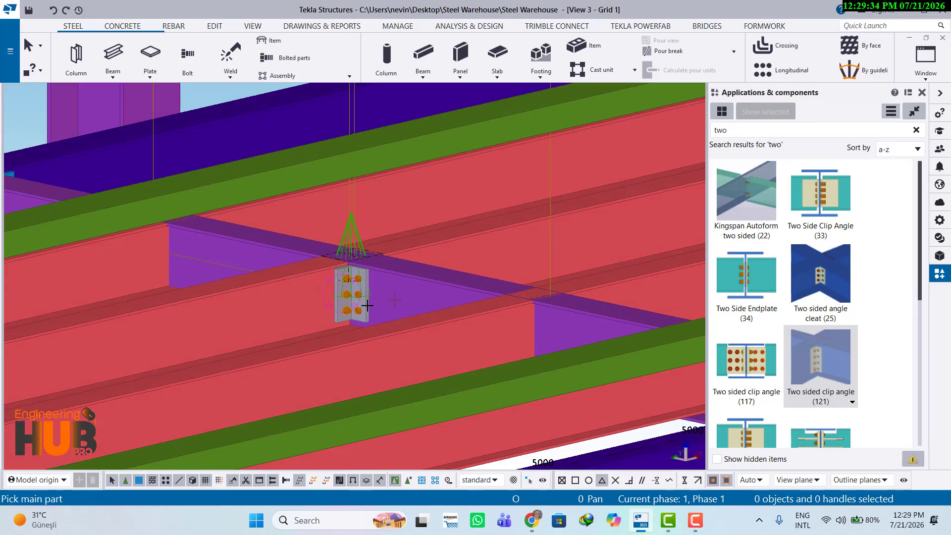
pyautogui.scroll(4, 367, 306)
pyautogui.scroll(2, 361, 306)
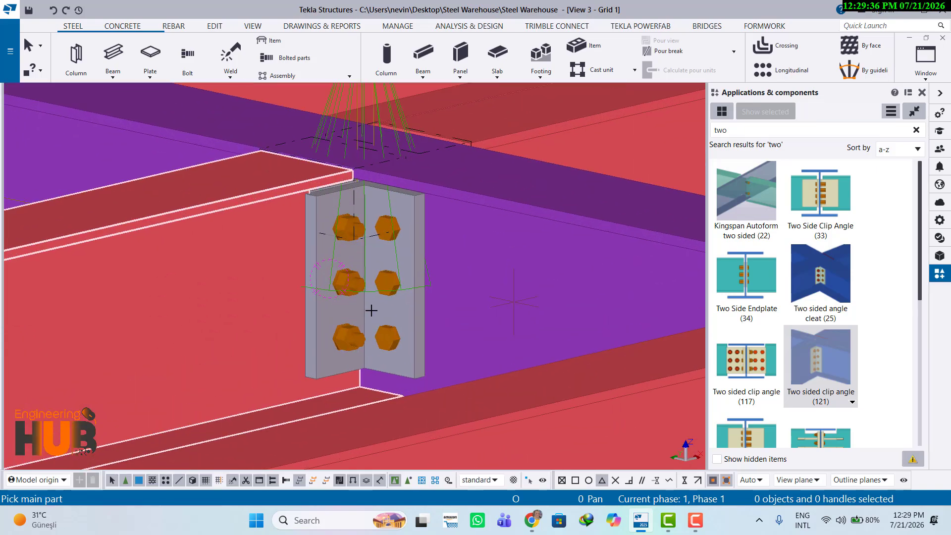
pyautogui.keyDown('ctrl'); pyautogui.moveTo(371, 301); pyautogui.dragTo(515, 295, button='middle'); pyautogui.keyUp('ctrl')
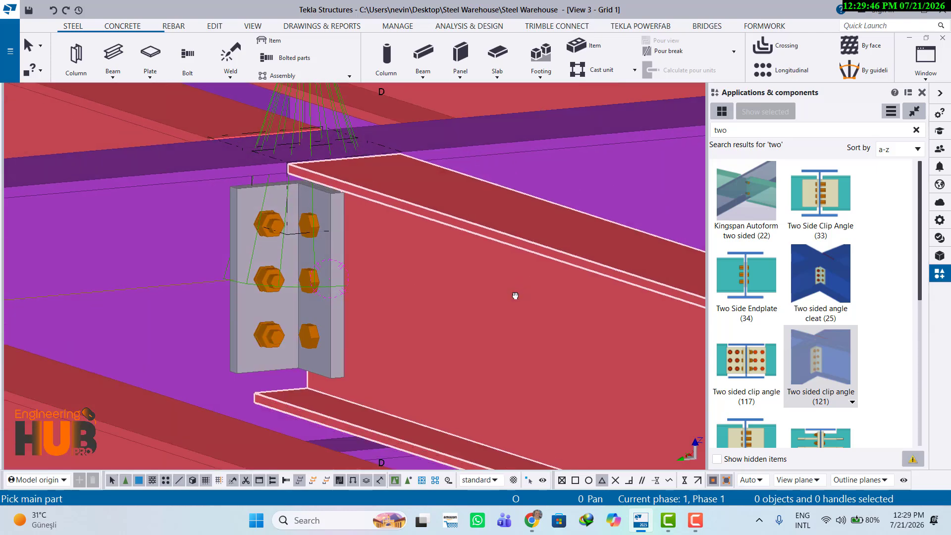
pyautogui.scroll(-3, 466, 294)
pyautogui.scroll(-1, 528, 333)
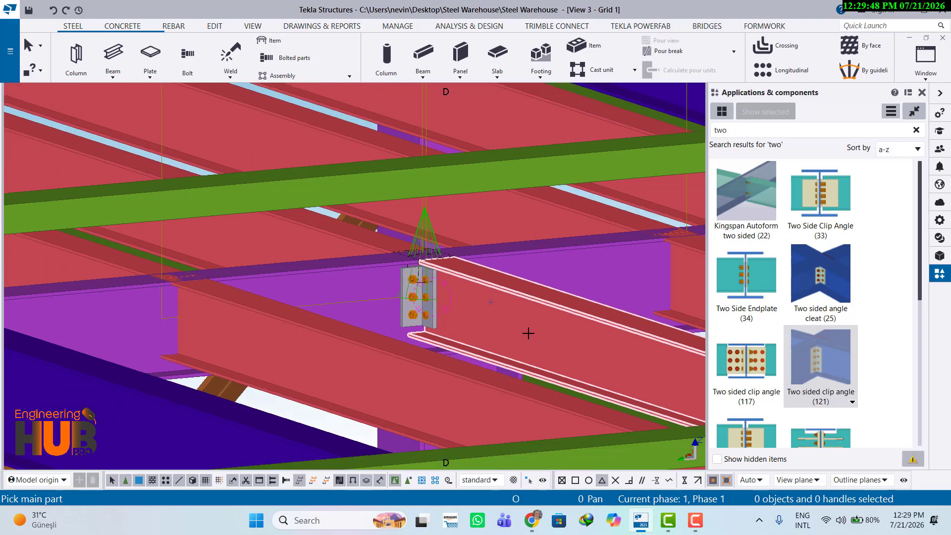
pyautogui.keyDown('ctrl'); pyautogui.moveTo(522, 339); pyautogui.dragTo(258, 260, button='middle'); pyautogui.keyUp('ctrl')
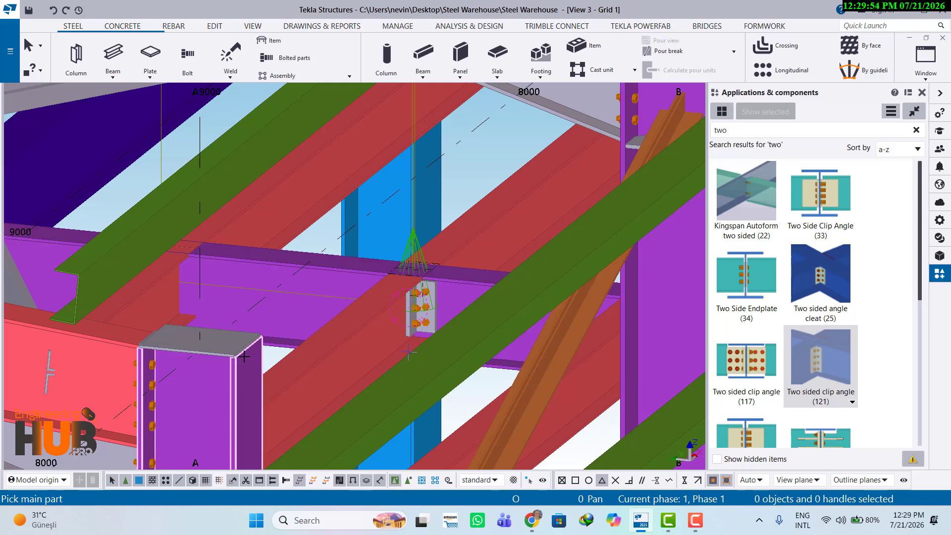
# Create the same two-sided clip angle at the cross beam's joint nearest the blue outer column, picking the floor beams on both sides.
pyautogui.scroll(-5, 232, 271)
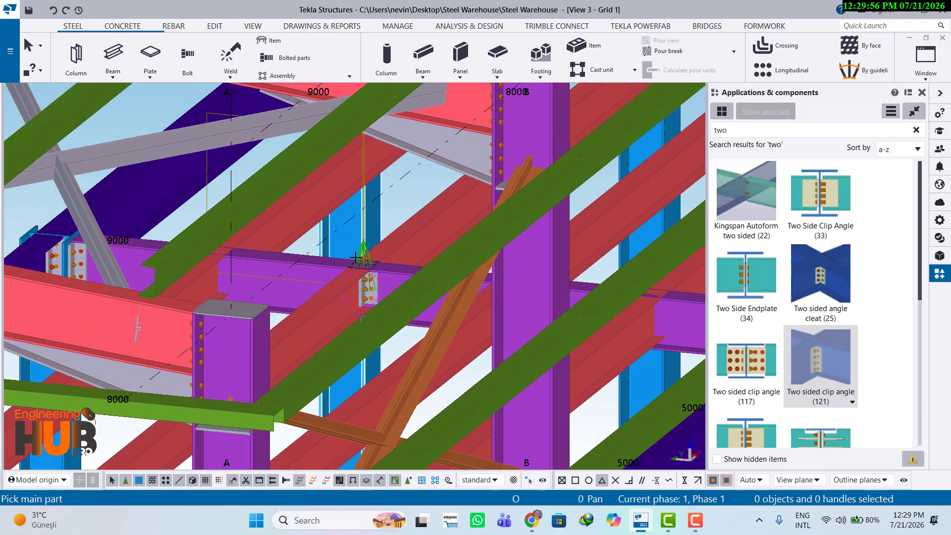
pyautogui.moveTo(355, 260); pyautogui.dragTo(335, 271, button='middle')
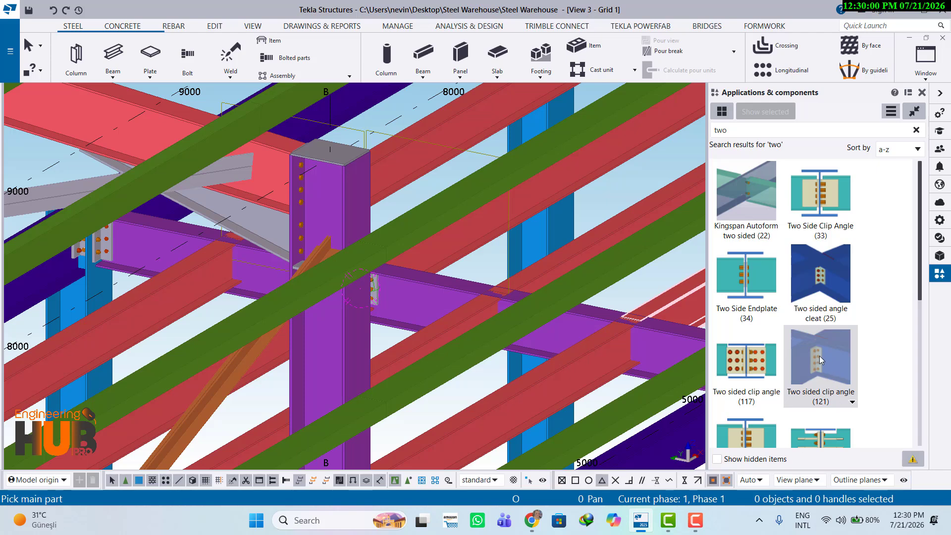
pyautogui.scroll(3, 212, 266)
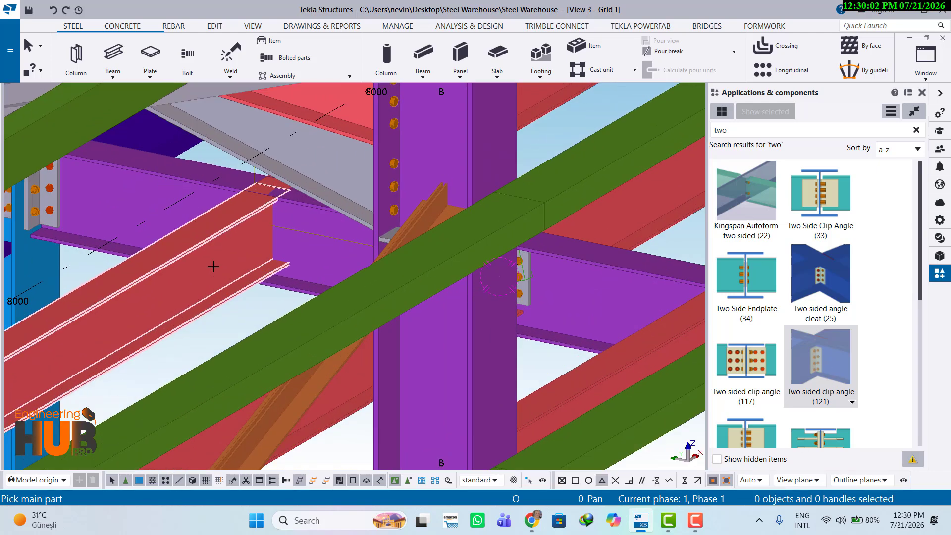
pyautogui.click(200, 188)
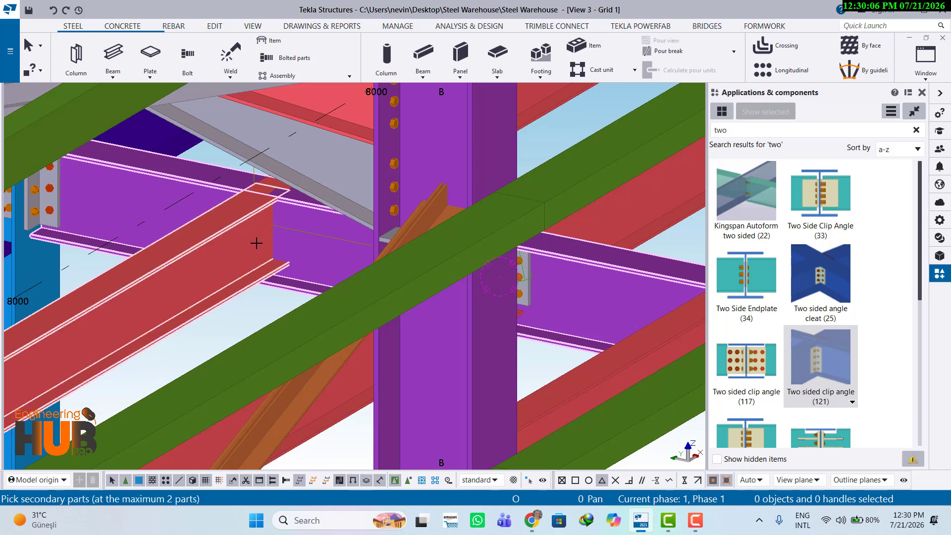
pyautogui.keyDown('ctrl'); pyautogui.moveTo(256, 243); pyautogui.dragTo(269, 238, button='middle'); pyautogui.keyUp('ctrl')
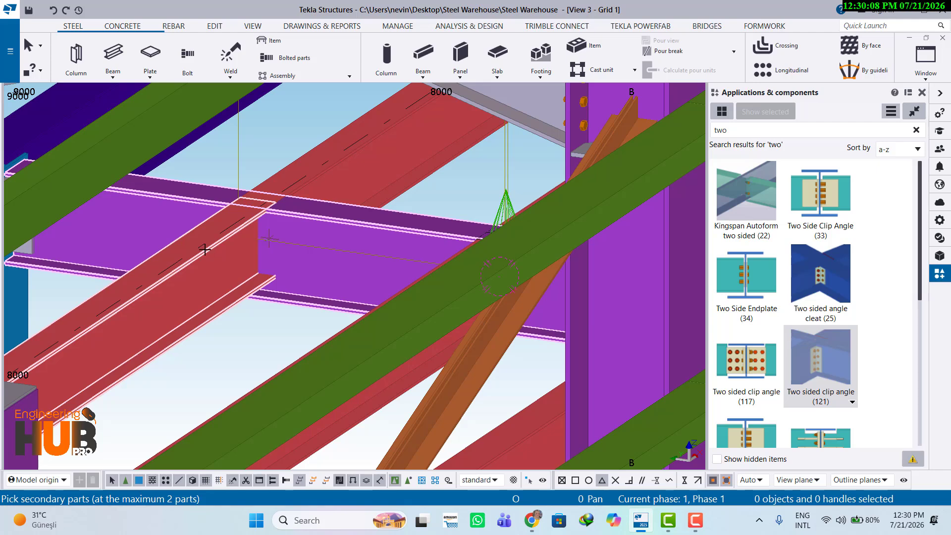
pyautogui.click(204, 249)
pyautogui.click(393, 129)
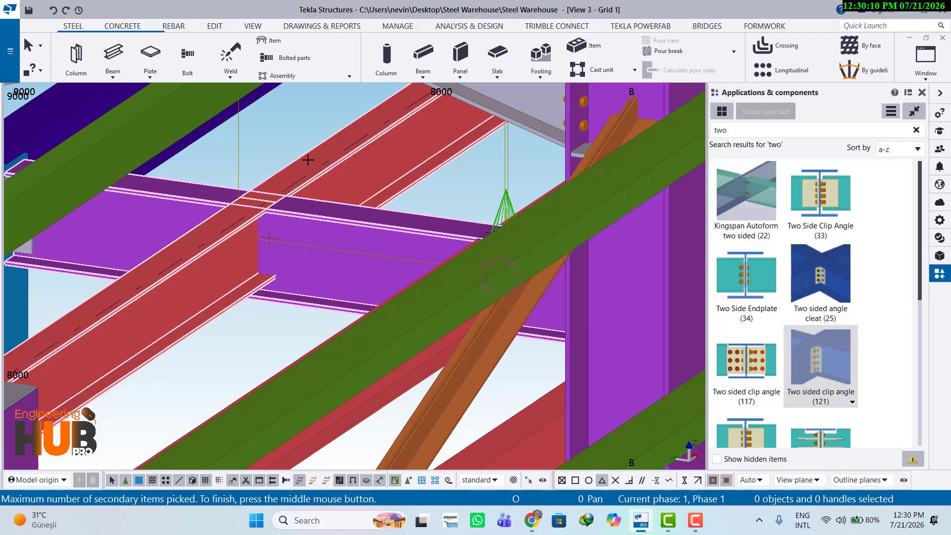
pyautogui.middleClick(267, 203)
# Create a two-sided clip angle at the cross beam's third joint, connecting the opposing floor beams.
pyautogui.scroll(-3, 353, 259)
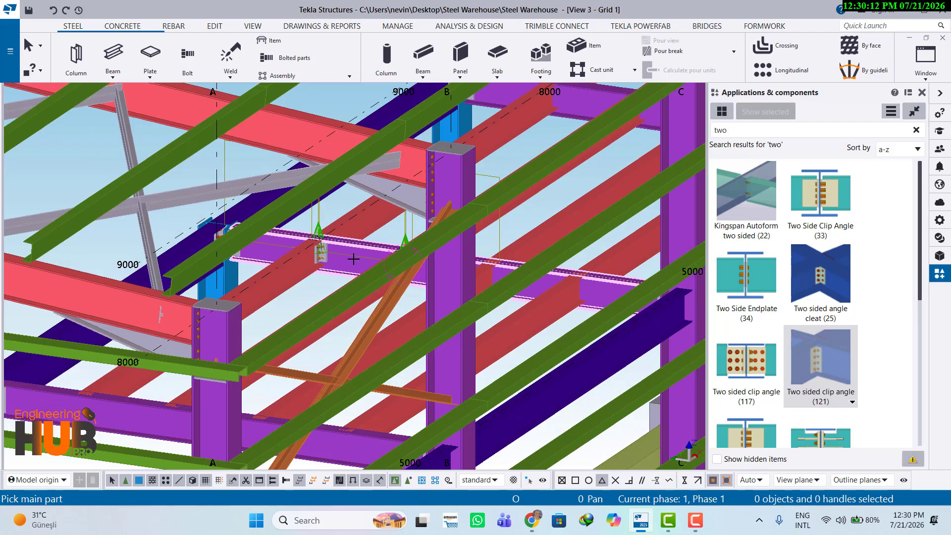
pyautogui.scroll(5, 354, 259)
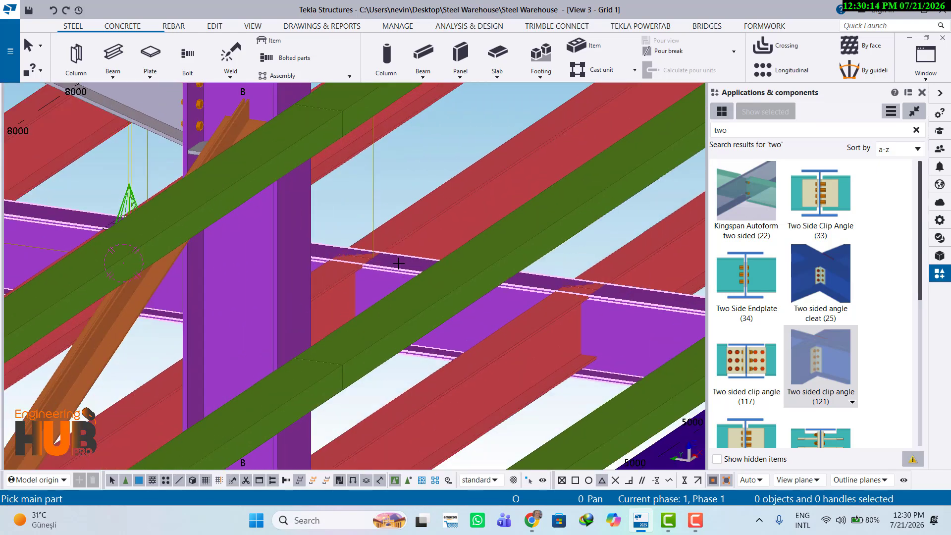
pyautogui.click(402, 271)
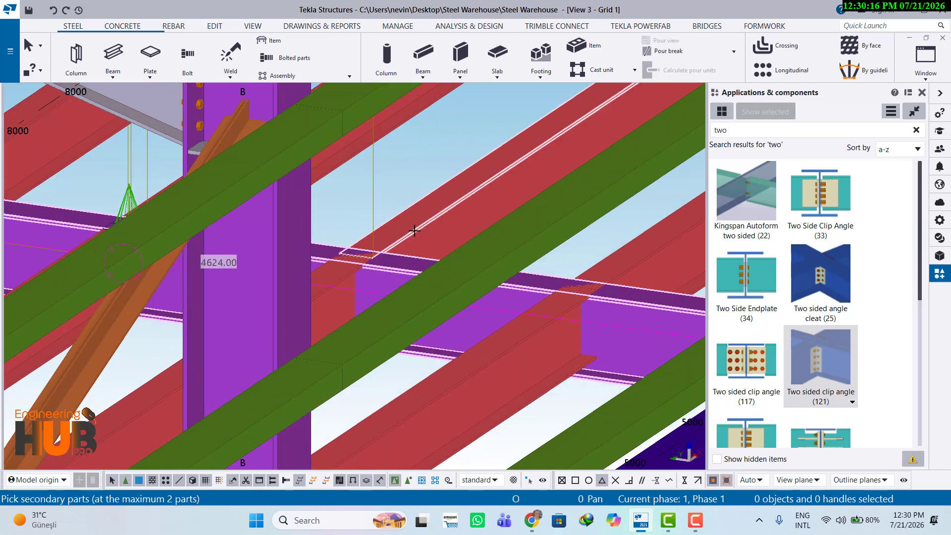
pyautogui.click(414, 230)
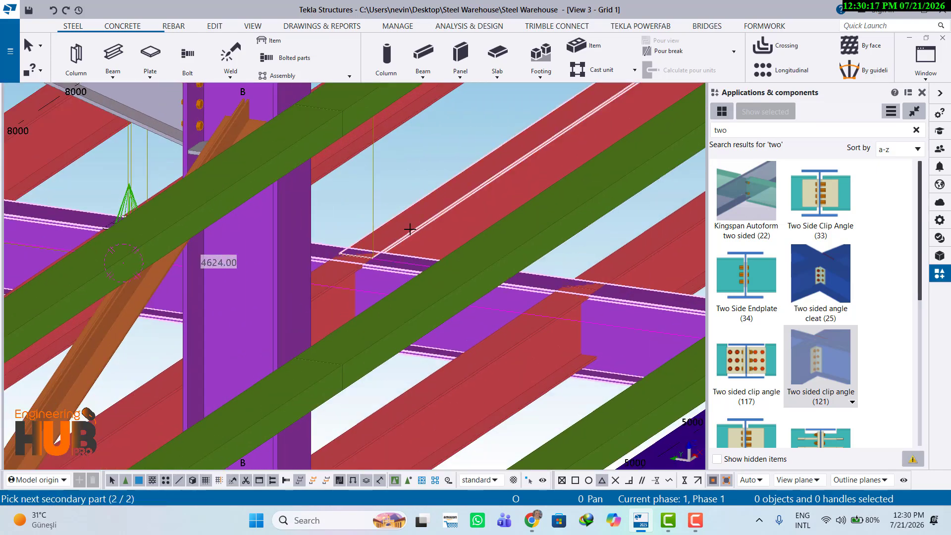
pyautogui.click(335, 285)
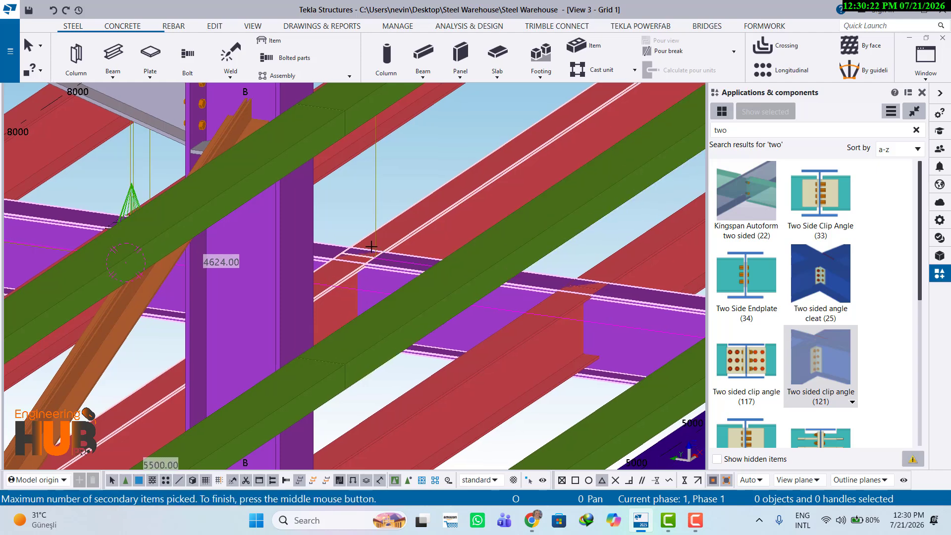
pyautogui.middleClick(371, 246)
# Create a two-sided clip angle at the same cross beam's last joint, nearest the inner edge beam.
pyautogui.scroll(-2, 508, 261)
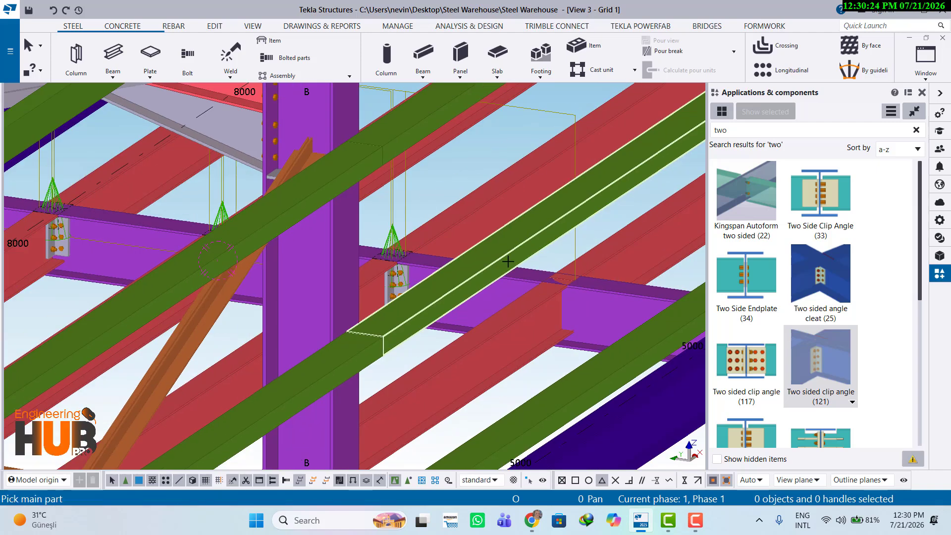
pyautogui.scroll(-2, 508, 261)
pyautogui.click(581, 285)
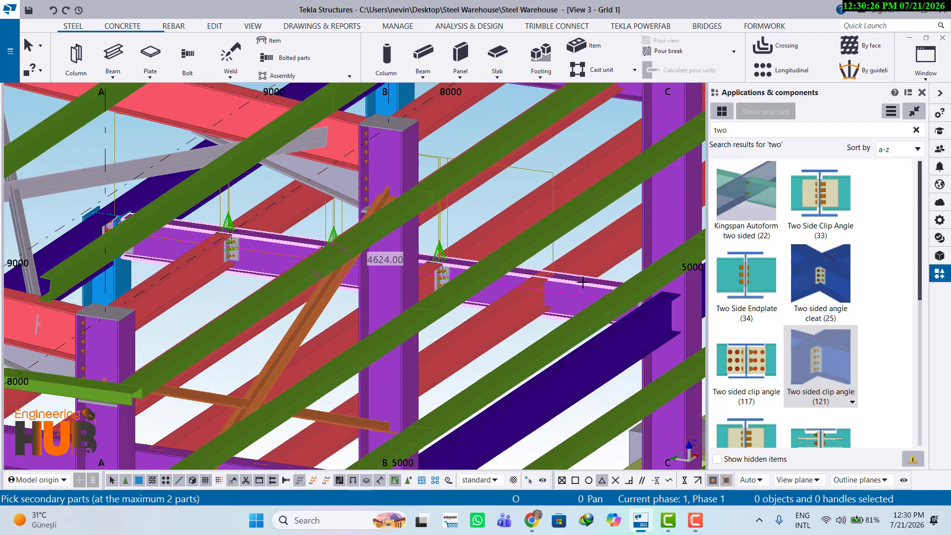
pyautogui.click(587, 251)
pyautogui.click(569, 264)
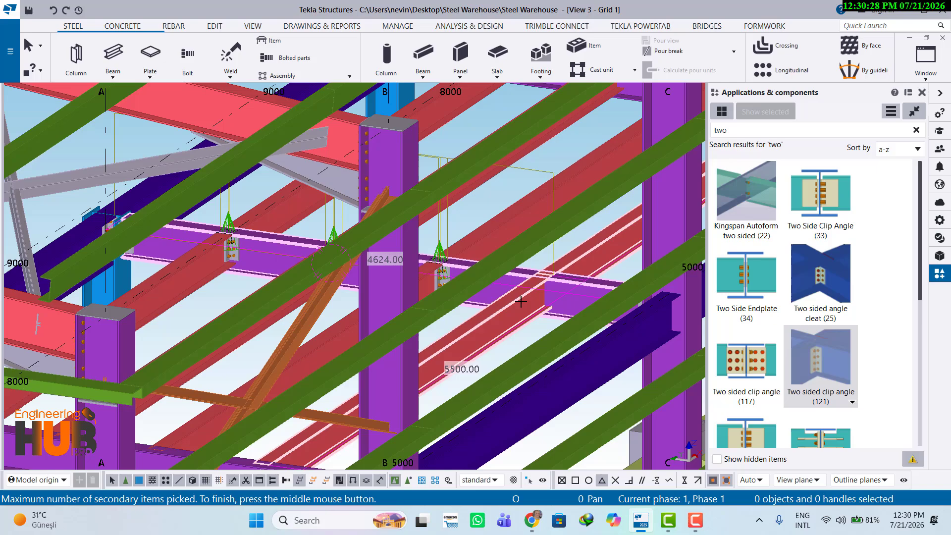
pyautogui.middleClick(567, 267)
# Create a two-sided clip angle on the next frame's cross beam, at the floor beam joint nearest the inner edge beam.
pyautogui.scroll(-3, 565, 268)
pyautogui.moveTo(541, 292); pyautogui.dragTo(433, 364, button='middle')
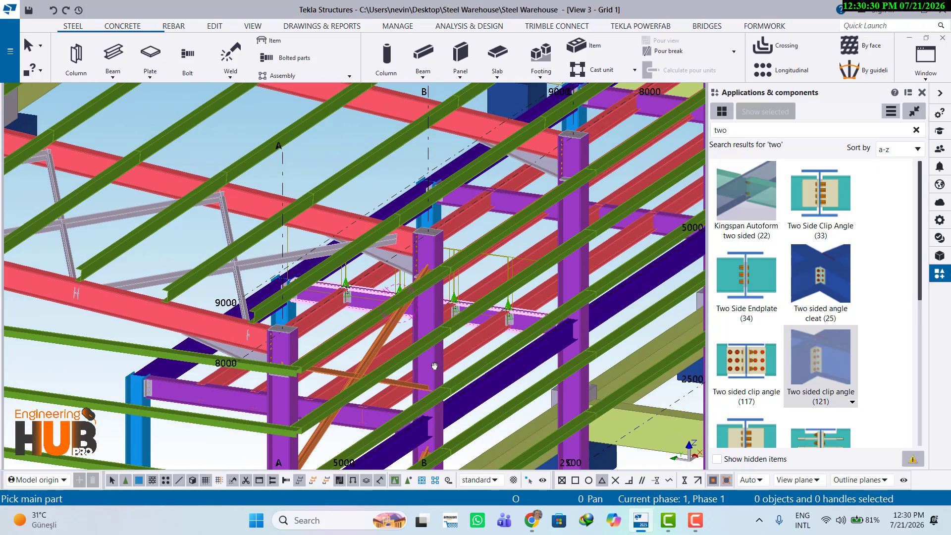
pyautogui.moveTo(594, 272); pyautogui.dragTo(448, 369, button='middle')
pyautogui.scroll(1, 474, 332)
pyautogui.scroll(5, 474, 332)
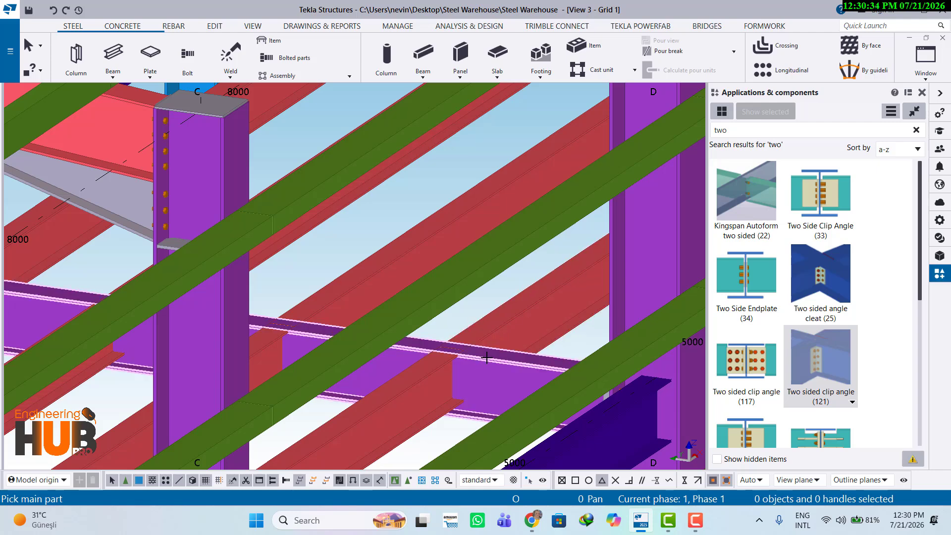
pyautogui.click(487, 358)
pyautogui.click(431, 381)
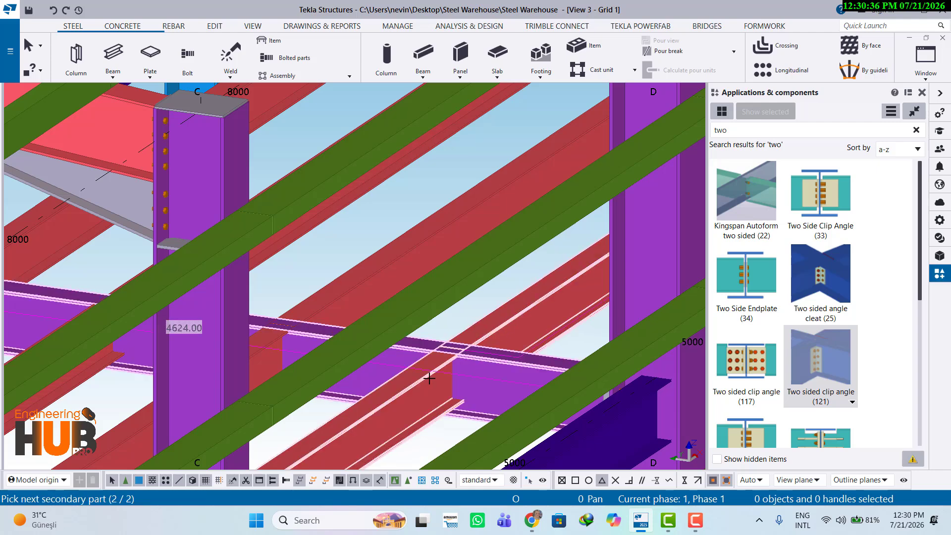
pyautogui.middleClick(478, 324)
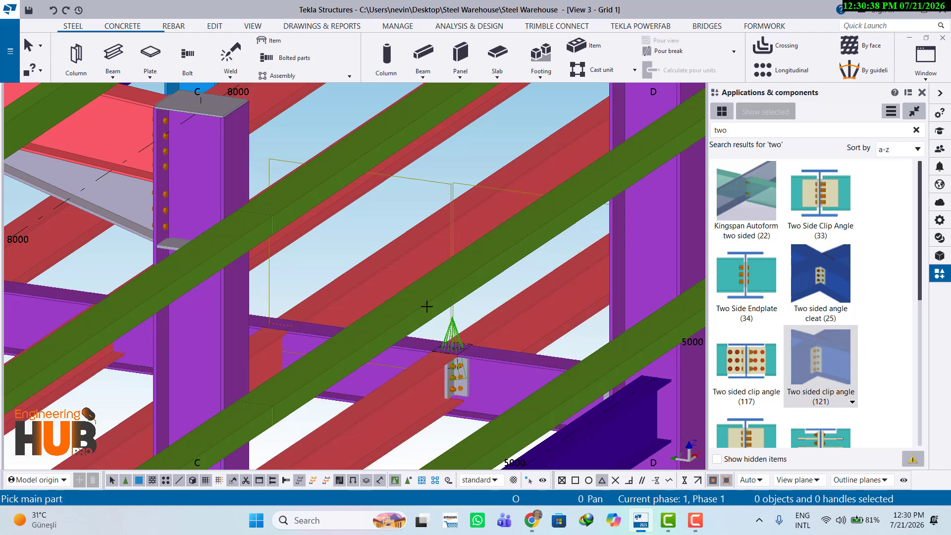
# Create a two-sided clip angle at the adjacent floor beam joint on the cross beam, just beside the grid C column.
pyautogui.click(321, 331)
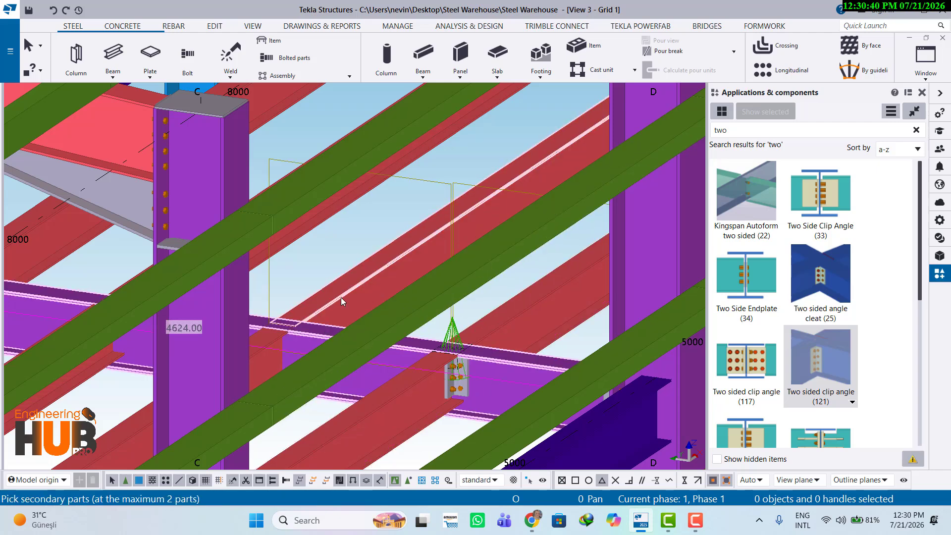
pyautogui.click(341, 300)
pyautogui.click(265, 353)
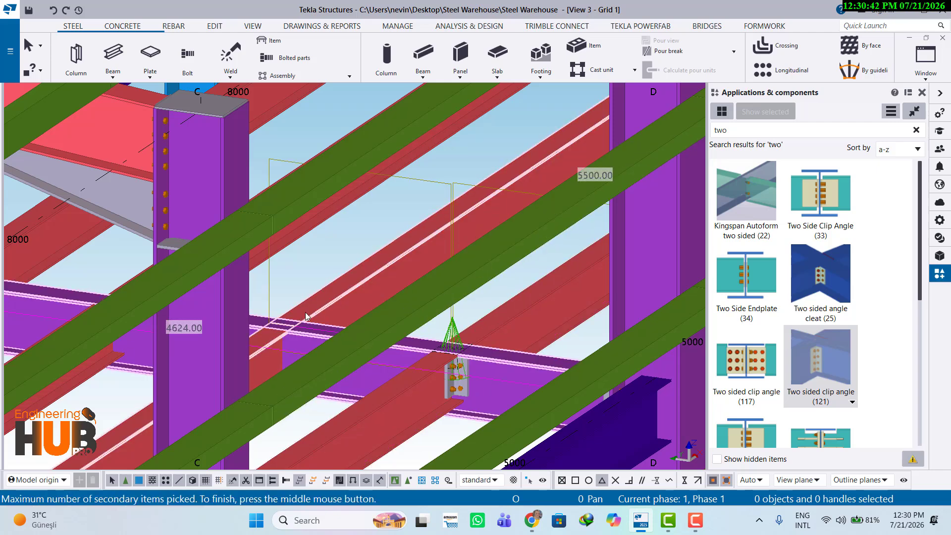
pyautogui.middleClick(303, 313)
# Create a two-sided clip angle at the same cross beam's third joint, on the grid B side of the grid C column.
pyautogui.moveTo(173, 323)
pyautogui.keyDown('ctrl'); pyautogui.mouseDown(button='middle')
pyautogui.moveTo(206, 319)
pyautogui.moveTo(200, 328)
pyautogui.moveTo(176, 314)
pyautogui.mouseUp(button='middle'); pyautogui.keyUp('ctrl')
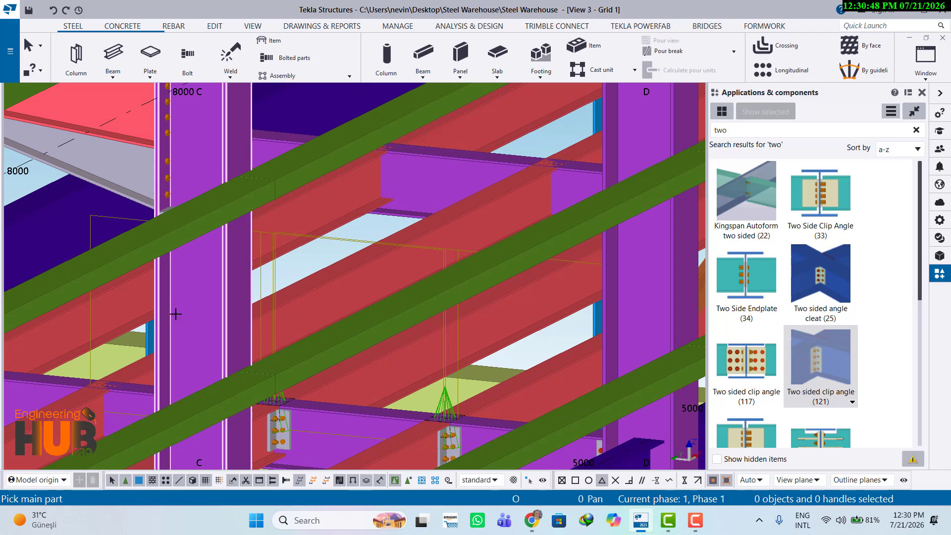
pyautogui.click(128, 389)
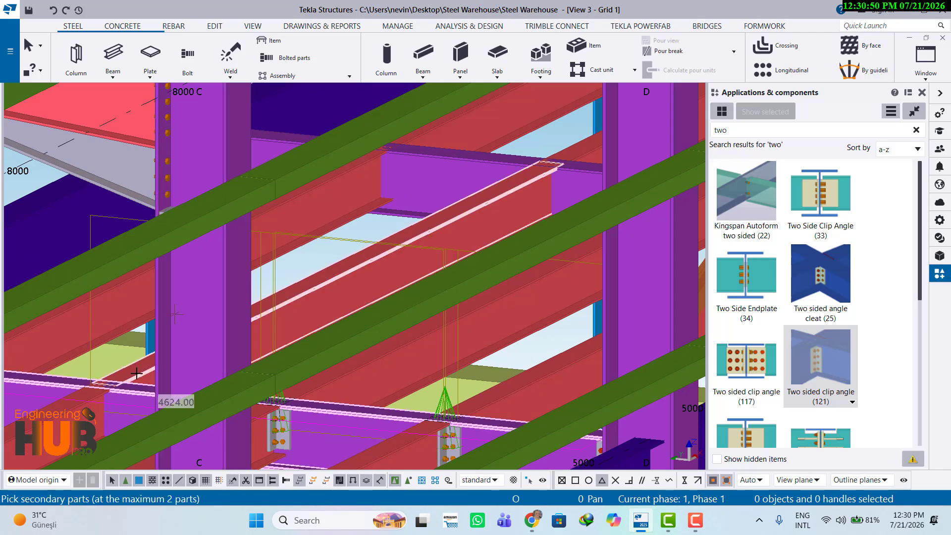
pyautogui.click(136, 373)
pyautogui.click(97, 392)
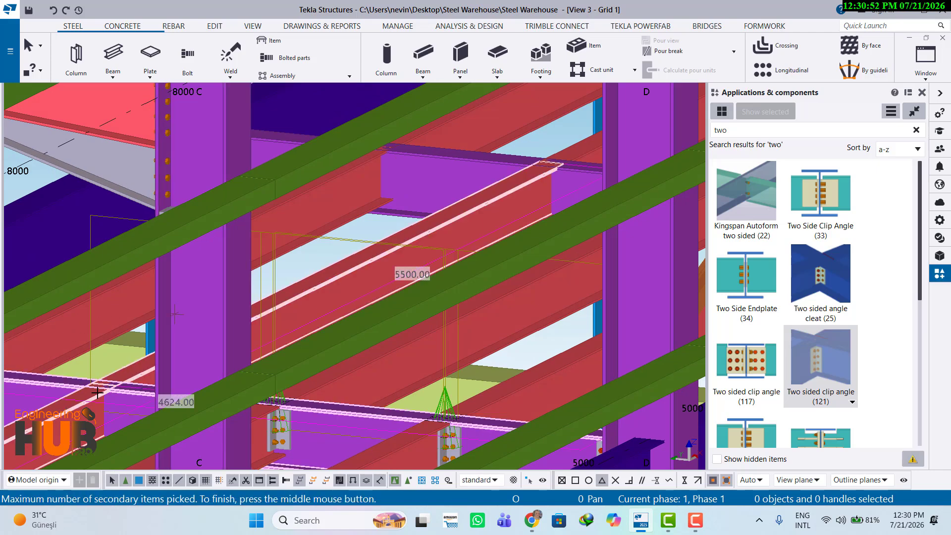
pyautogui.middleClick(97, 392)
# Create a two-sided clip angle at that cross beam's last joint, nearest the outer edge beam, between the opposing floor beams.
pyautogui.scroll(-3, 110, 347)
pyautogui.moveTo(110, 347); pyautogui.dragTo(480, 270, button='middle')
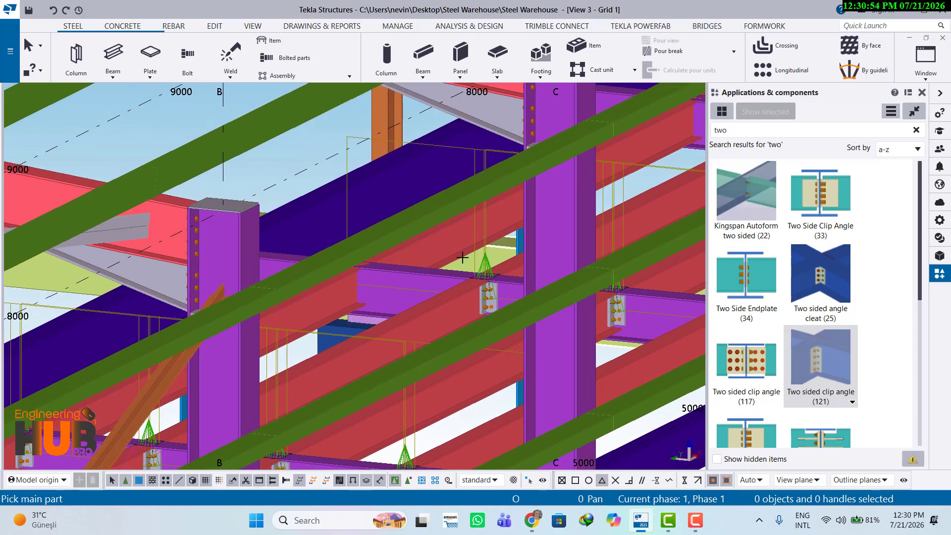
pyautogui.scroll(1, 388, 275)
pyautogui.keyDown('ctrl'); pyautogui.moveTo(388, 276); pyautogui.dragTo(392, 280, button='middle'); pyautogui.keyUp('ctrl')
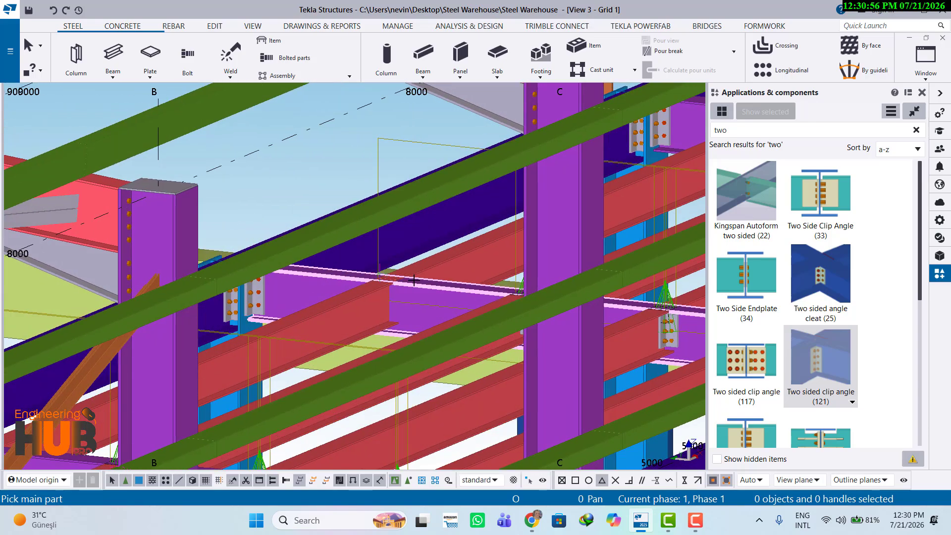
pyautogui.click(414, 280)
pyautogui.click(444, 266)
pyautogui.click(343, 304)
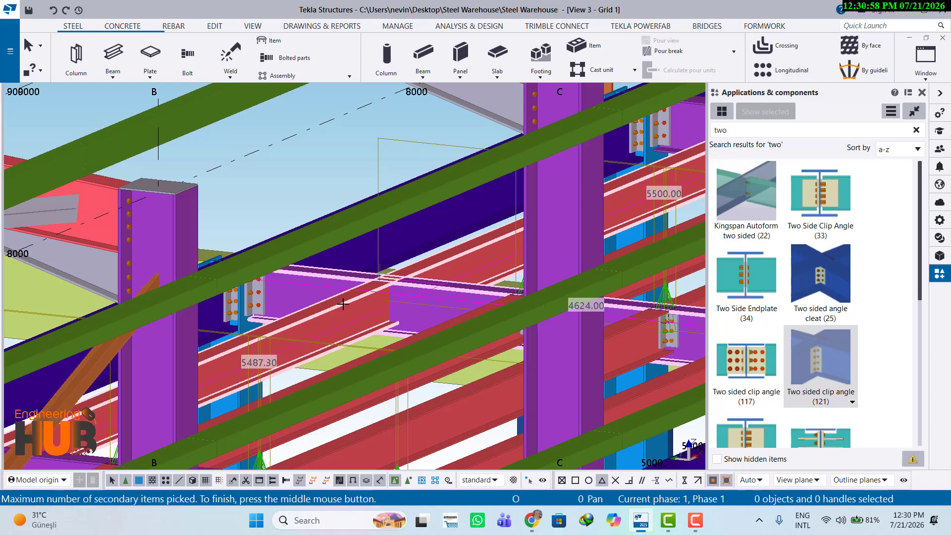
pyautogui.middleClick(346, 303)
# Create a two-sided clip angle on the next frame's cross beam, at the joint nearest the outer edge beam between grids C and D.
pyautogui.scroll(-2, 460, 267)
pyautogui.moveTo(529, 277); pyautogui.dragTo(172, 420, button='middle')
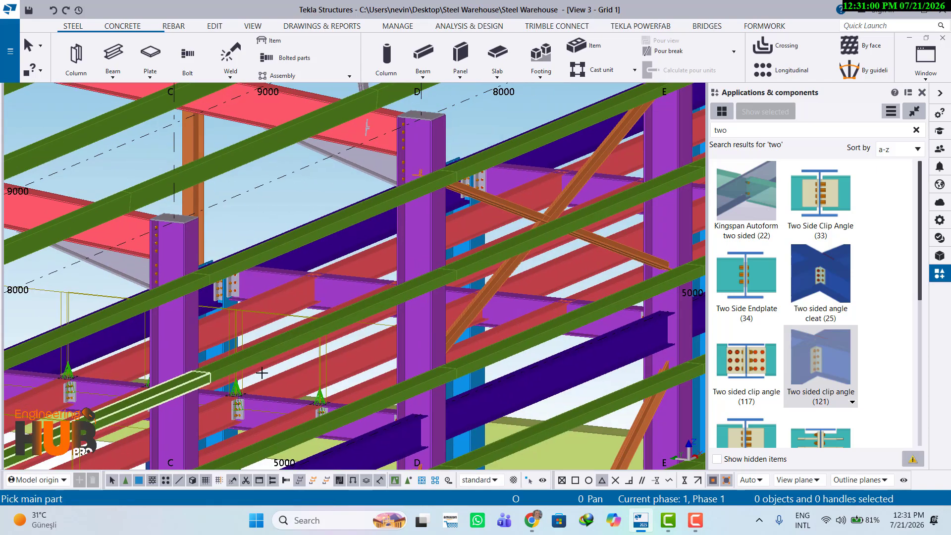
pyautogui.moveTo(358, 376); pyautogui.dragTo(298, 359, button='middle')
pyautogui.scroll(3, 267, 299)
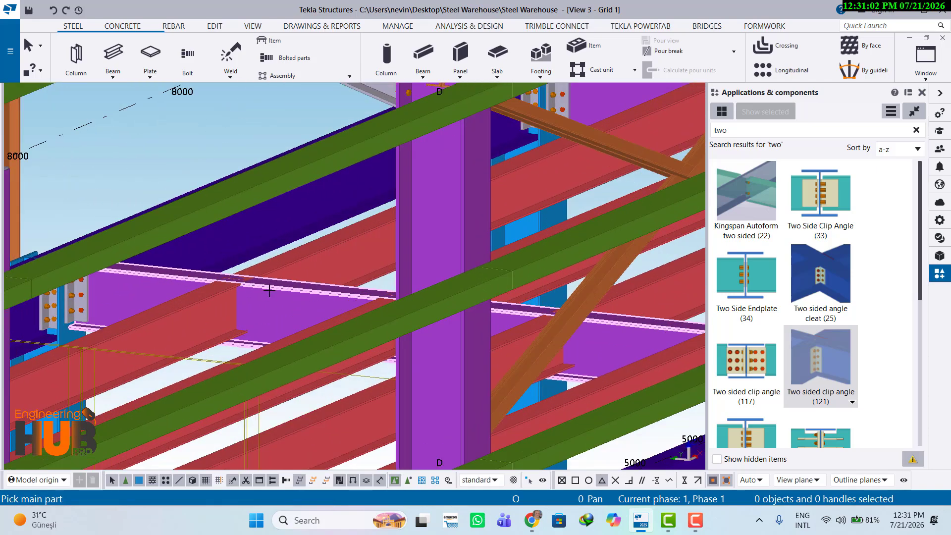
pyautogui.click(273, 288)
pyautogui.click(168, 315)
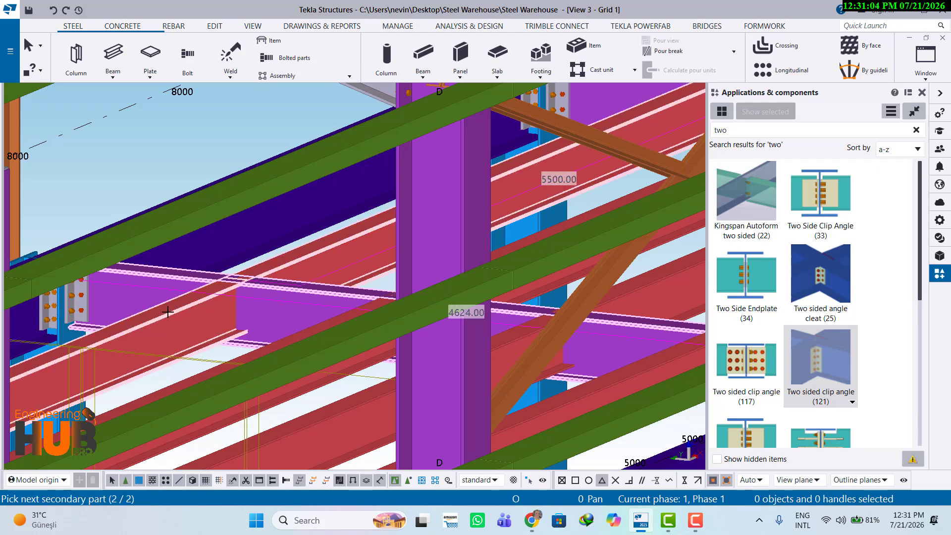
pyautogui.click(168, 311)
pyautogui.middleClick(252, 314)
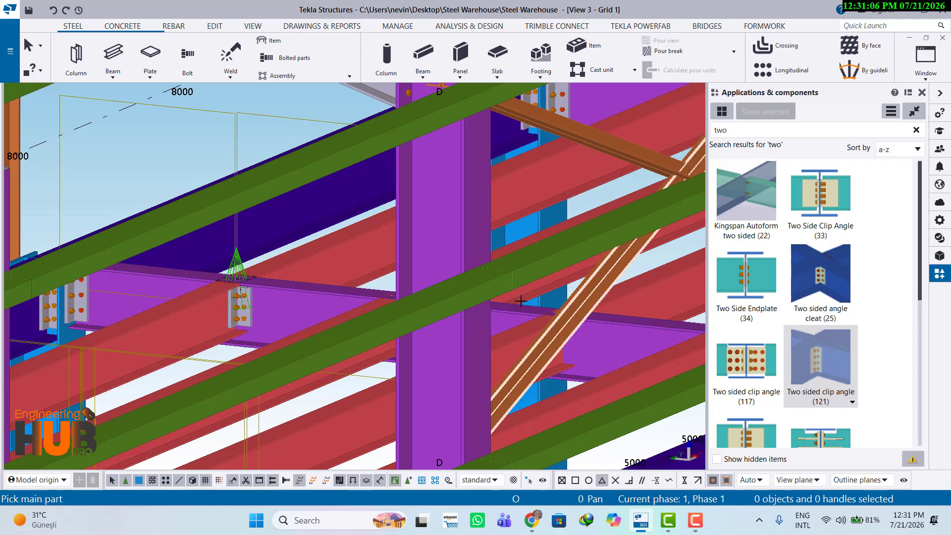
# Create a two-sided clip angle at this cross beam's second joint, just beside the grid D column.
pyautogui.scroll(2, 335, 336)
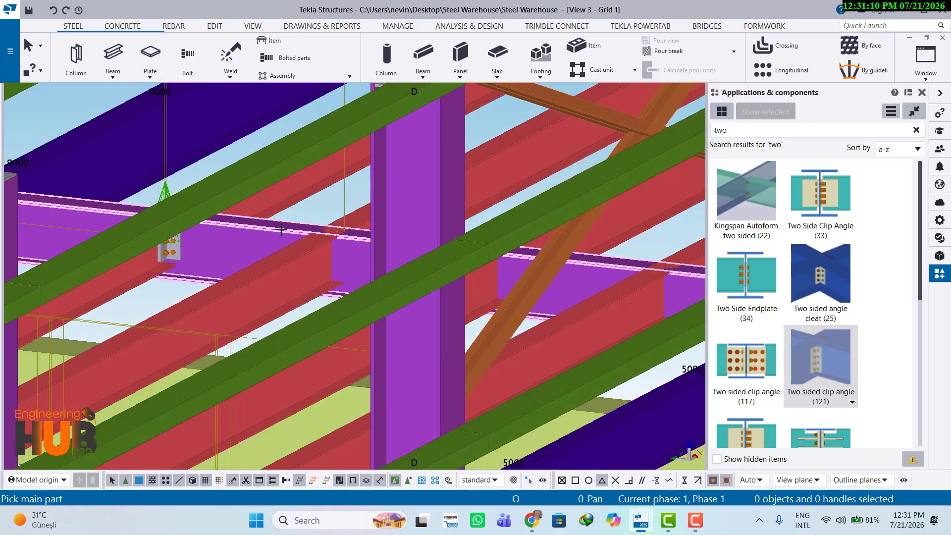
pyautogui.click(279, 232)
pyautogui.click(359, 224)
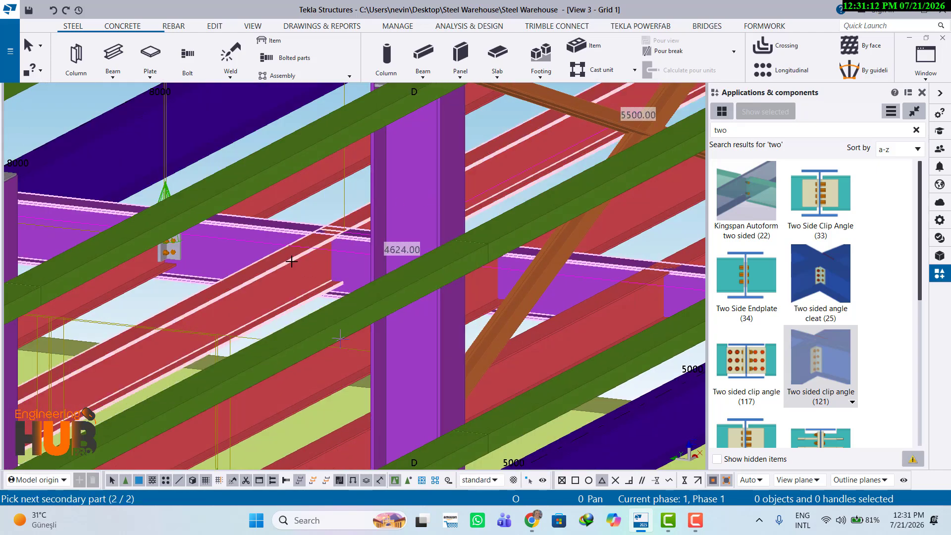
pyautogui.click(320, 254)
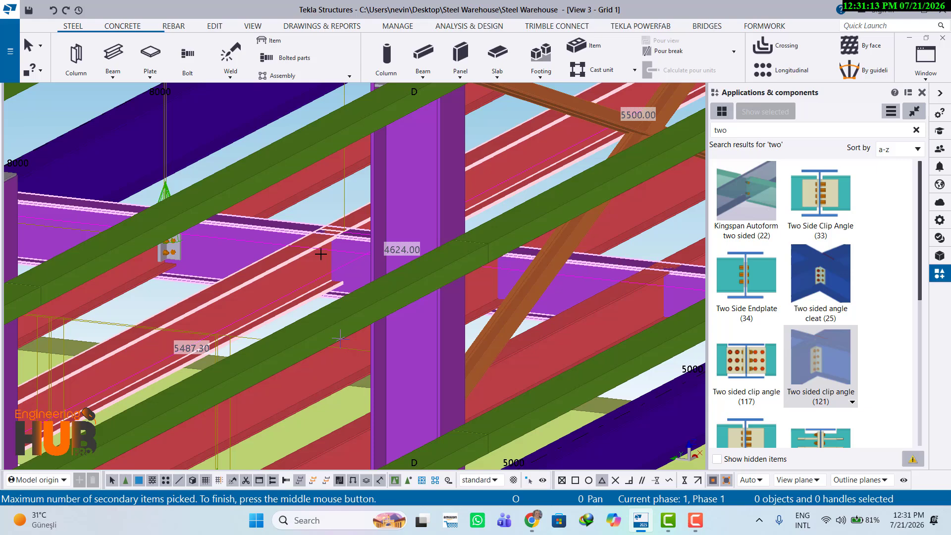
pyautogui.middleClick(337, 235)
# Create a two-sided clip angle at the same cross beam's third joint, beyond the grid D column and the diagonal brace.
pyautogui.scroll(-1, 608, 277)
pyautogui.moveTo(586, 289); pyautogui.dragTo(455, 297, button='middle')
pyautogui.scroll(-1, 465, 307)
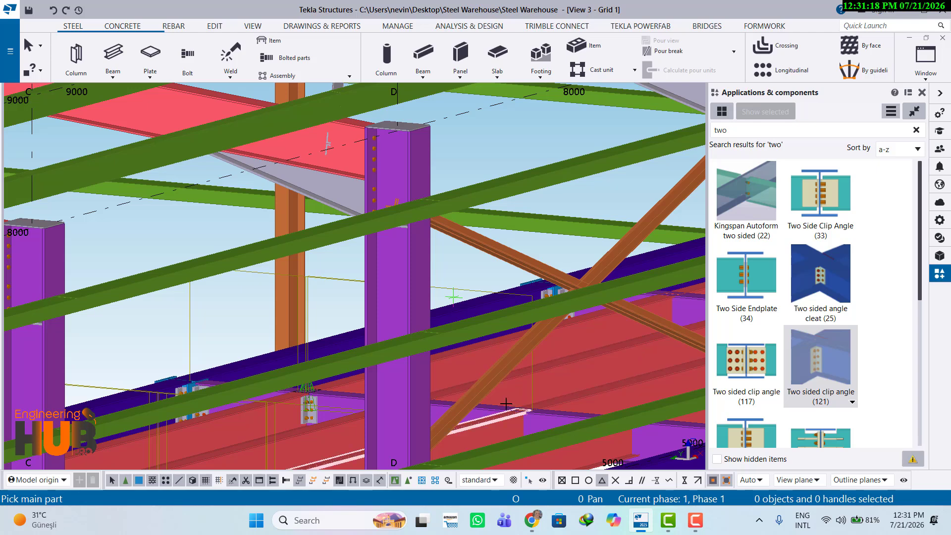
pyautogui.moveTo(507, 404); pyautogui.dragTo(352, 364, button='middle')
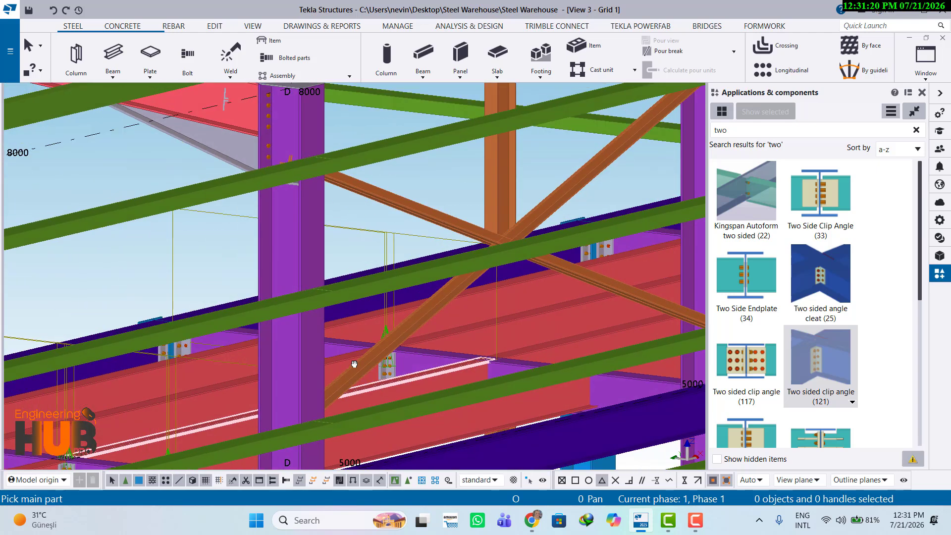
pyautogui.click(499, 355)
pyautogui.click(455, 368)
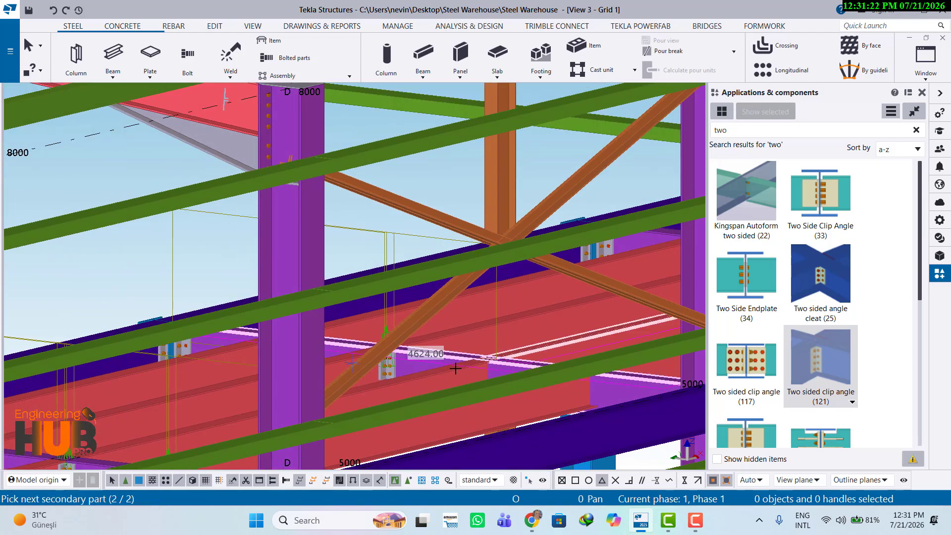
pyautogui.click(486, 351)
pyautogui.middleClick(494, 355)
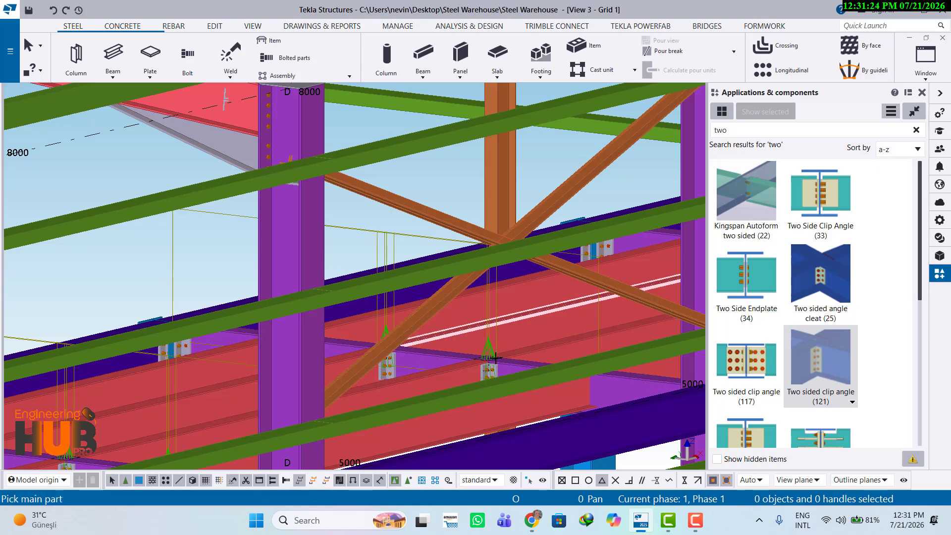
# Create a two-sided clip angle at the cross beam's fourth joint between grids D and E, nearest the inner edge beam.
pyautogui.scroll(-1, 503, 356)
pyautogui.moveTo(605, 386); pyautogui.dragTo(541, 380, button='middle')
pyautogui.scroll(5, 542, 380)
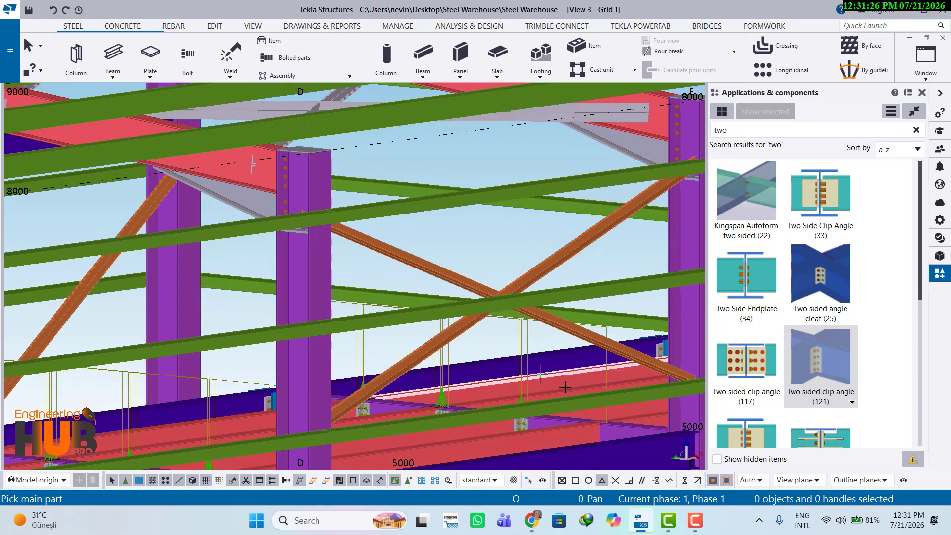
pyautogui.scroll(2, 512, 371)
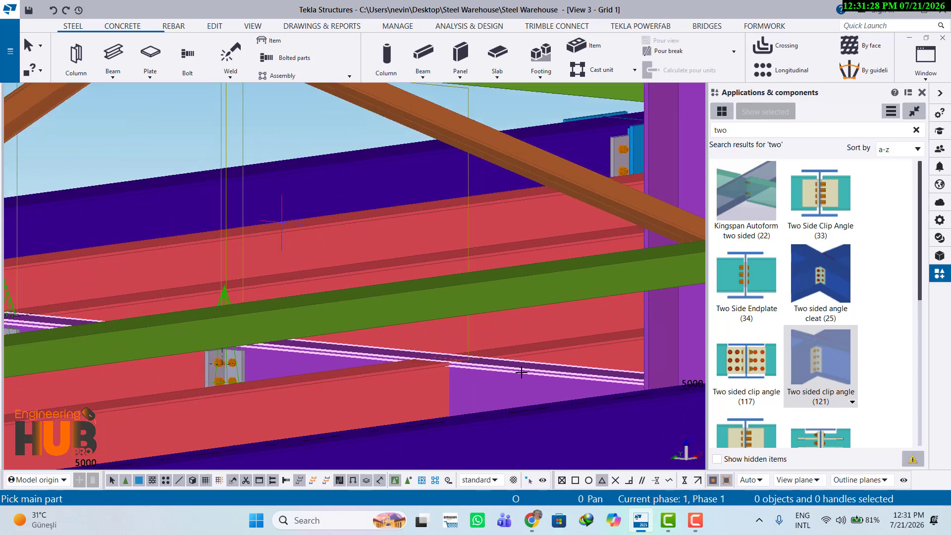
pyautogui.click(512, 371)
pyautogui.click(370, 394)
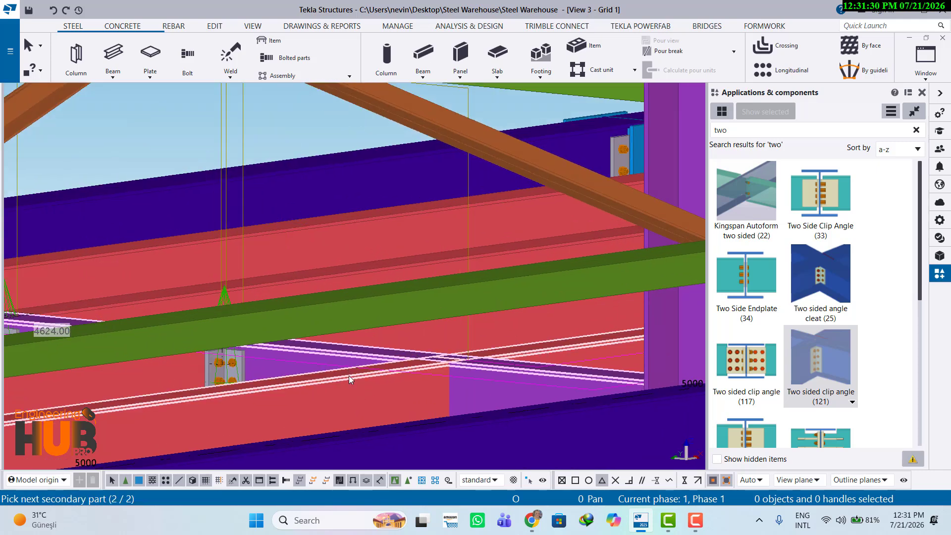
pyautogui.click(373, 387)
pyautogui.middleClick(381, 375)
# Create a two-sided clip angle on the following cross beam between grids E and F, at the joint nearest the inner edge beam.
pyautogui.scroll(-3, 381, 375)
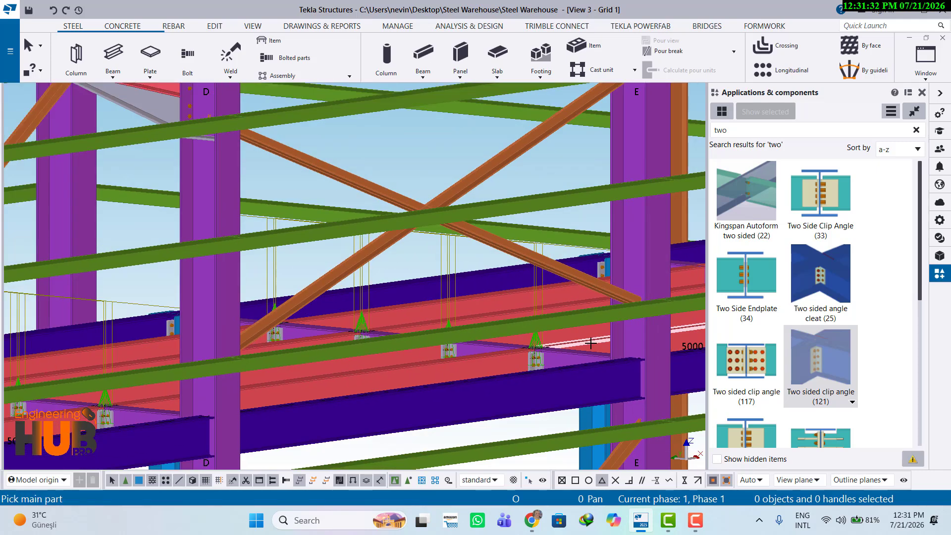
pyautogui.scroll(5, 549, 360)
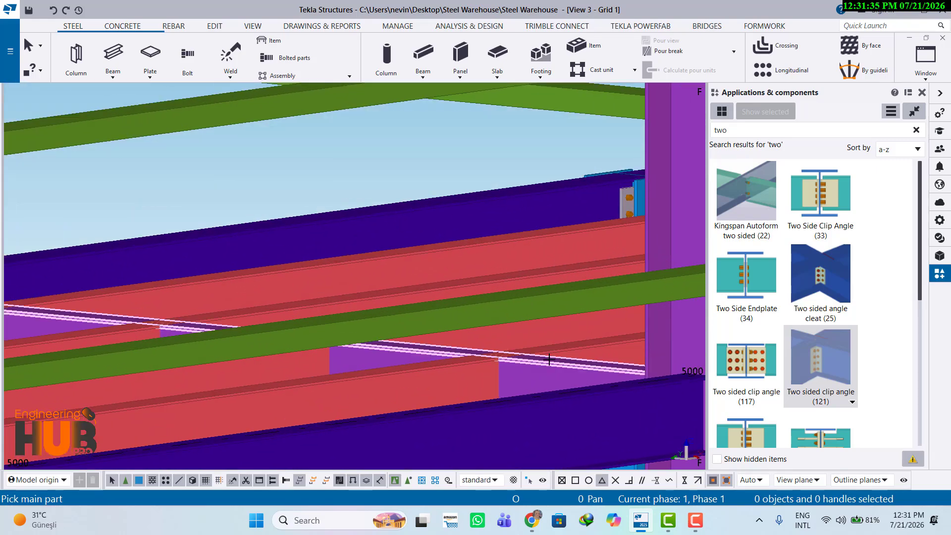
pyautogui.click(549, 359)
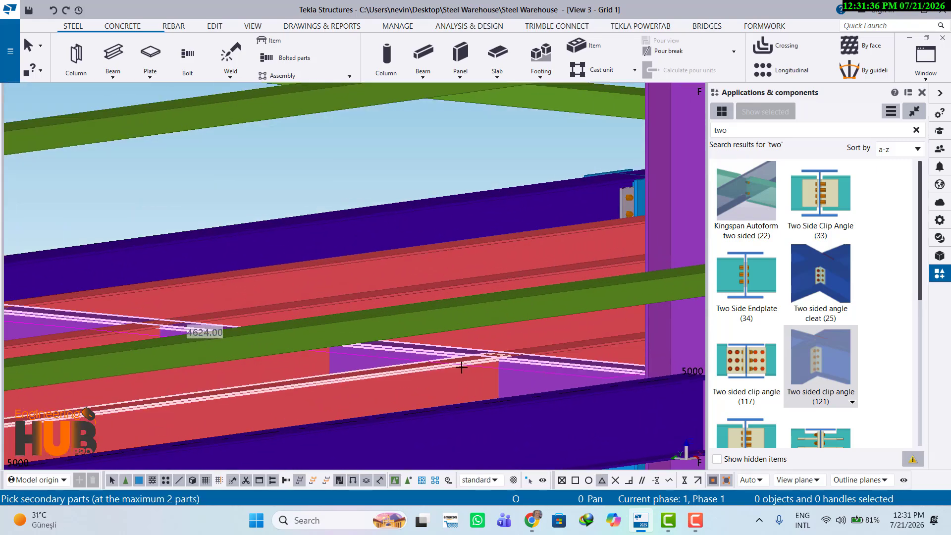
pyautogui.click(442, 365)
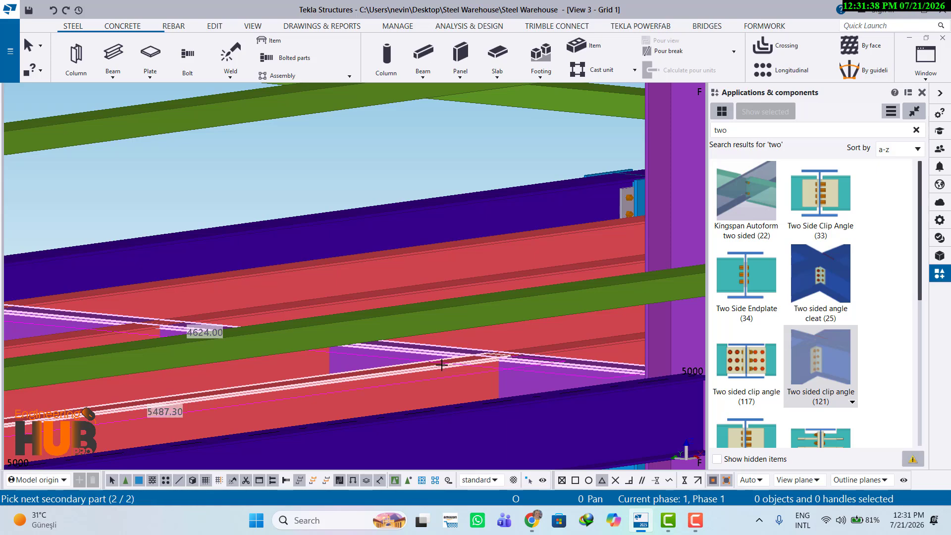
pyautogui.click(551, 350)
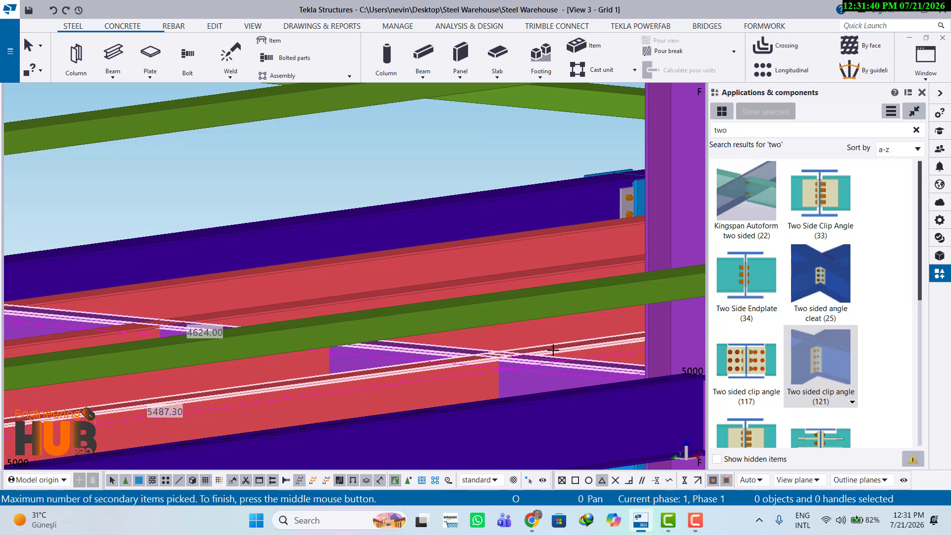
pyautogui.middleClick(554, 353)
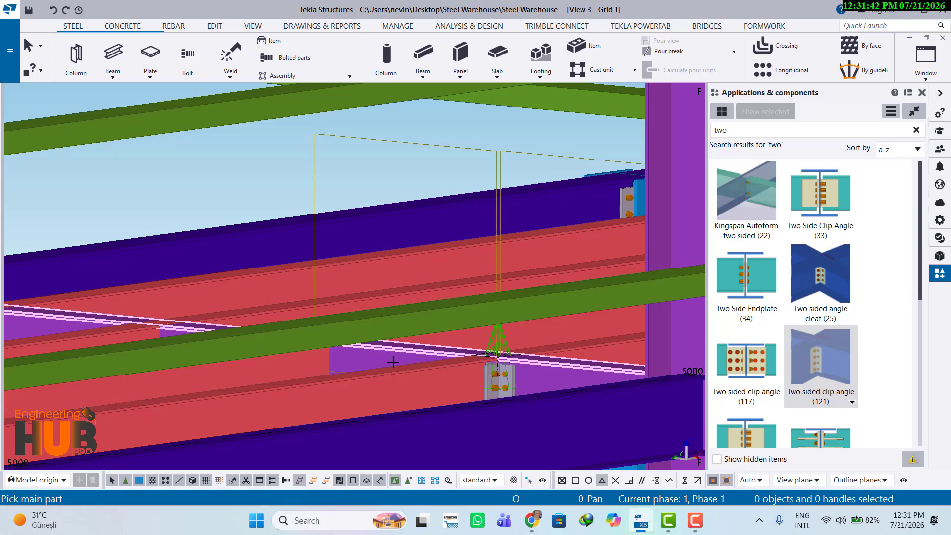
# Create a two-sided clip angle at the adjacent joint of the E–F cross beam, second from the inner edge beam.
pyautogui.moveTo(446, 446); pyautogui.dragTo(393, 342, button='middle')
pyautogui.scroll(-1, 393, 342)
pyautogui.moveTo(333, 302); pyautogui.dragTo(530, 475, button='middle')
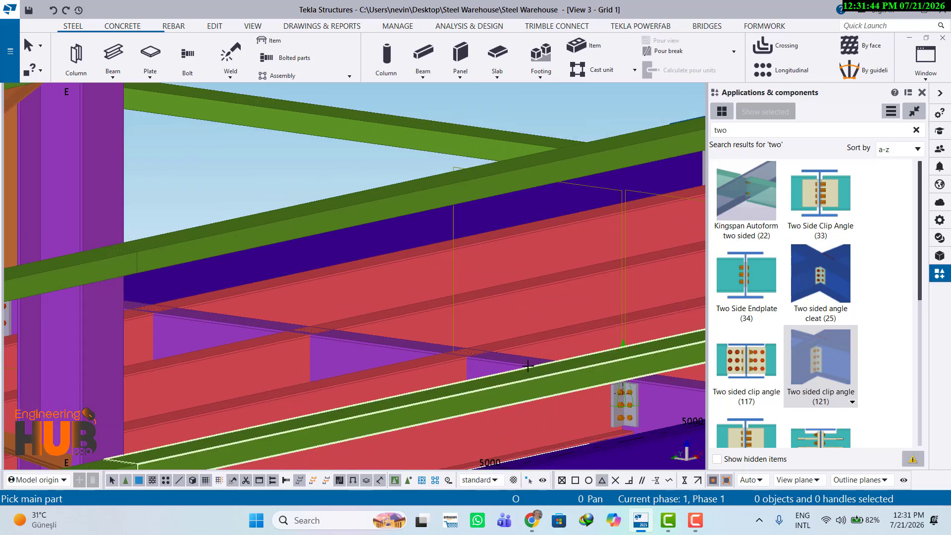
pyautogui.click(502, 360)
pyautogui.click(385, 371)
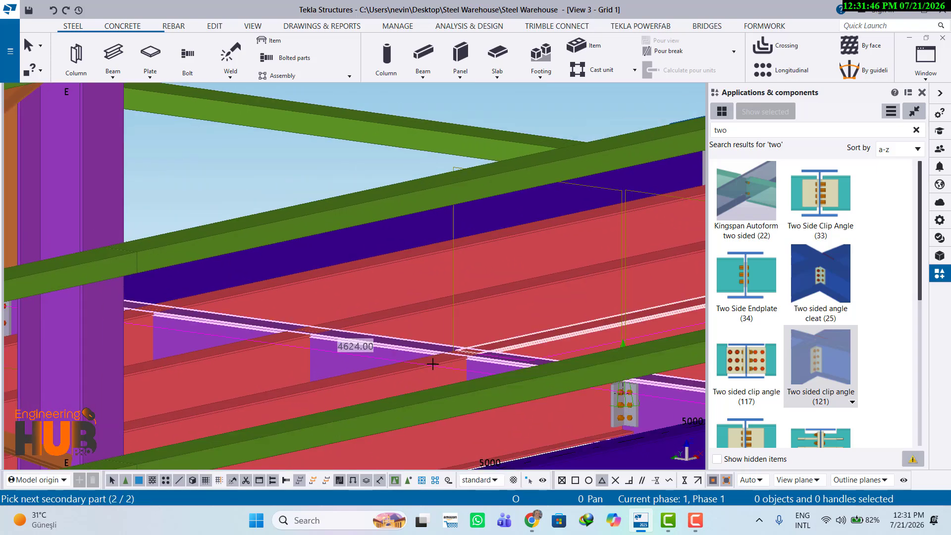
pyautogui.click(387, 371)
pyautogui.middleClick(399, 369)
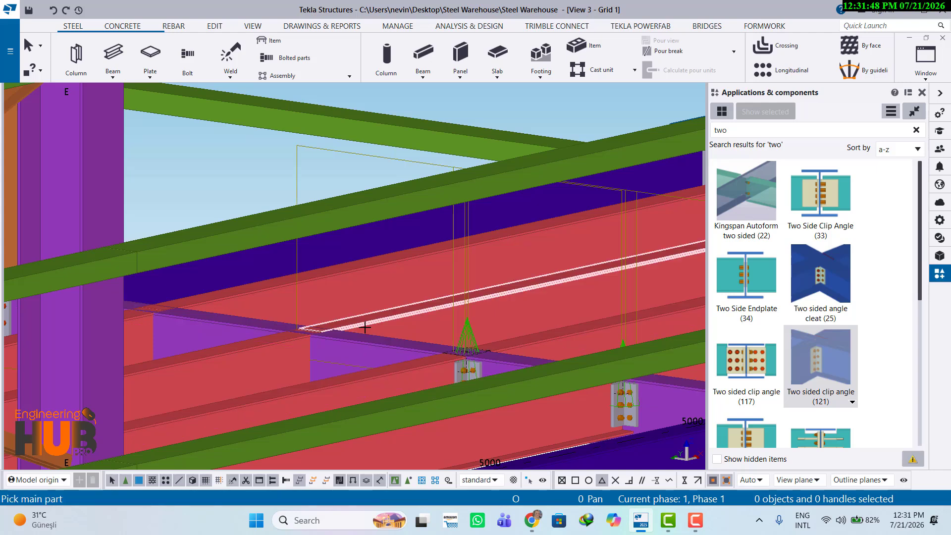
# Create a two-sided clip angle at the E–F cross beam's third joint from the inner edge beam.
pyautogui.click(354, 337)
pyautogui.click(406, 308)
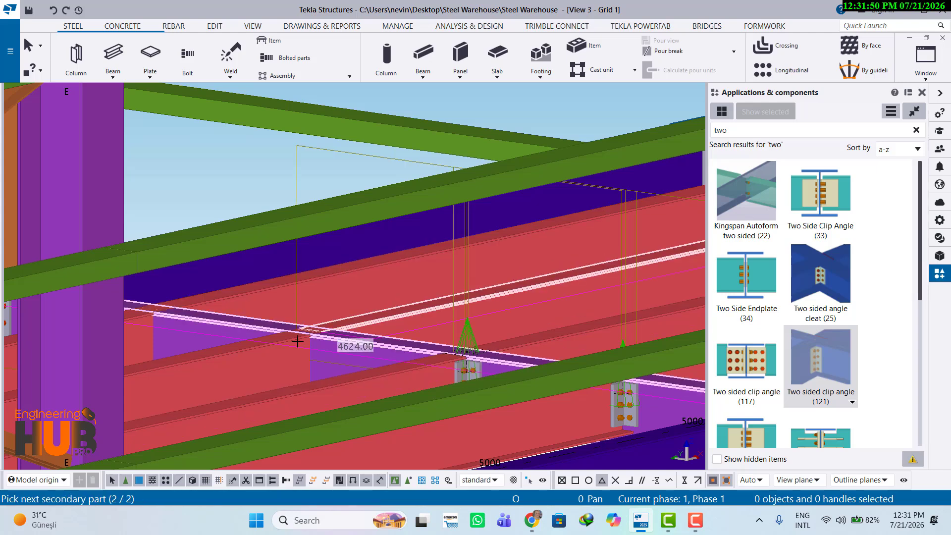
pyautogui.click(273, 340)
pyautogui.middleClick(275, 342)
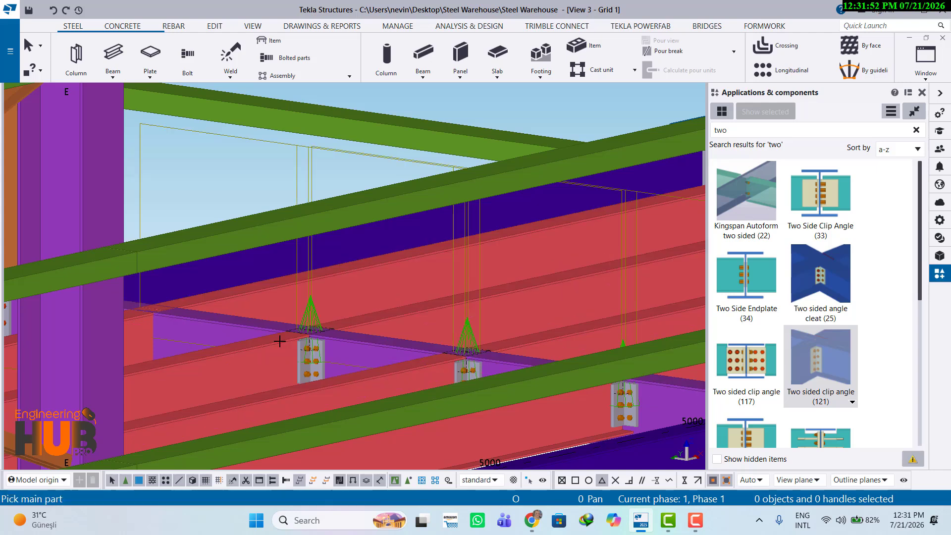
# Create a two-sided clip angle at the E–F cross beam's last joint, beside the grid E column near the outer edge beam.
pyautogui.click(201, 320)
pyautogui.click(250, 292)
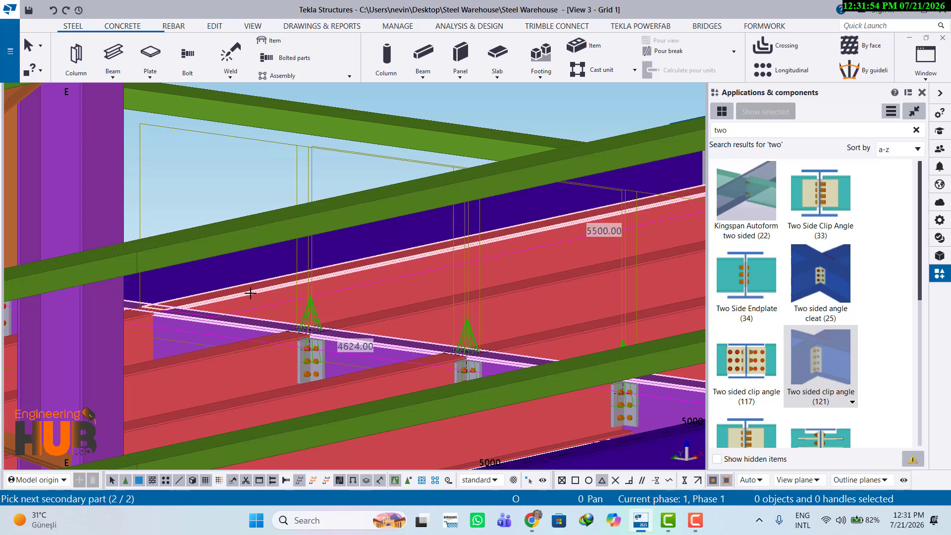
pyautogui.click(132, 322)
pyautogui.middleClick(151, 323)
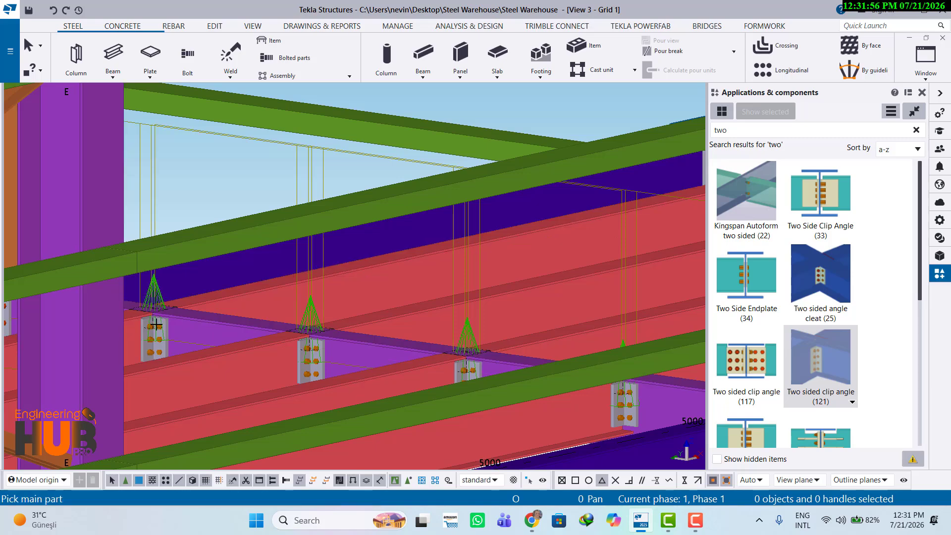
# Create a two-sided clip angle on the next cross beam, between grids F and G, at the joint nearest the grid G column.
pyautogui.scroll(-3, 558, 308)
pyautogui.moveTo(429, 370); pyautogui.dragTo(371, 400, button='middle')
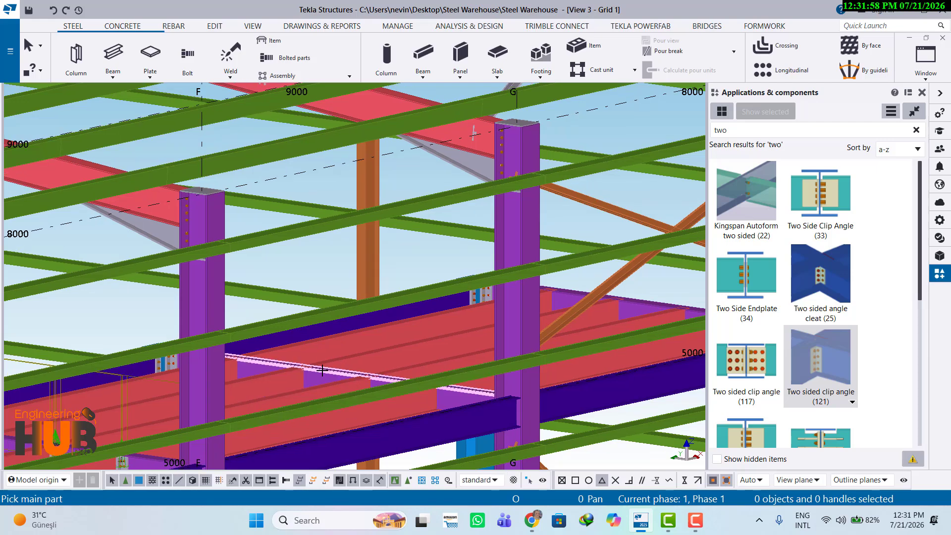
pyautogui.scroll(3, 429, 392)
pyautogui.click(513, 402)
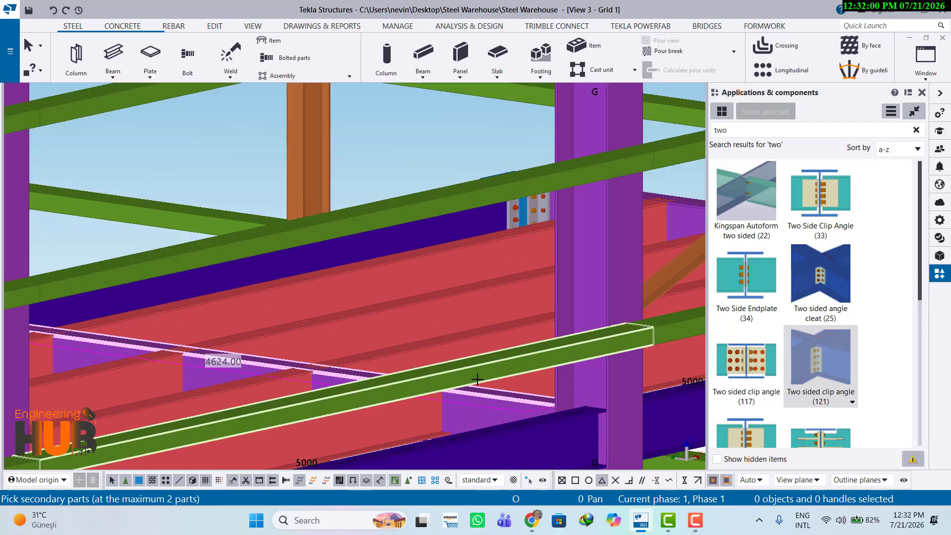
pyautogui.keyDown('ctrl'); pyautogui.moveTo(463, 376); pyautogui.dragTo(491, 200, button='middle'); pyautogui.keyUp('ctrl')
pyautogui.click(492, 256)
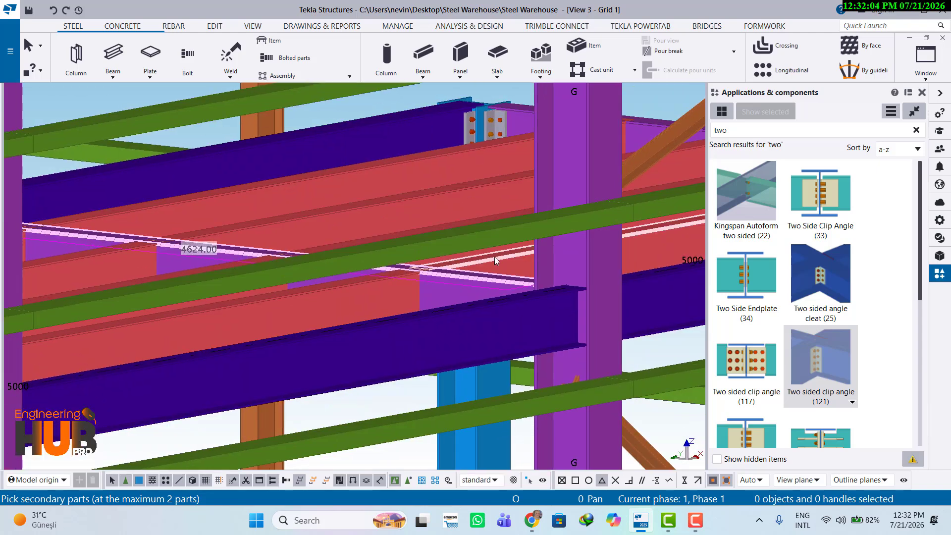
pyautogui.click(375, 294)
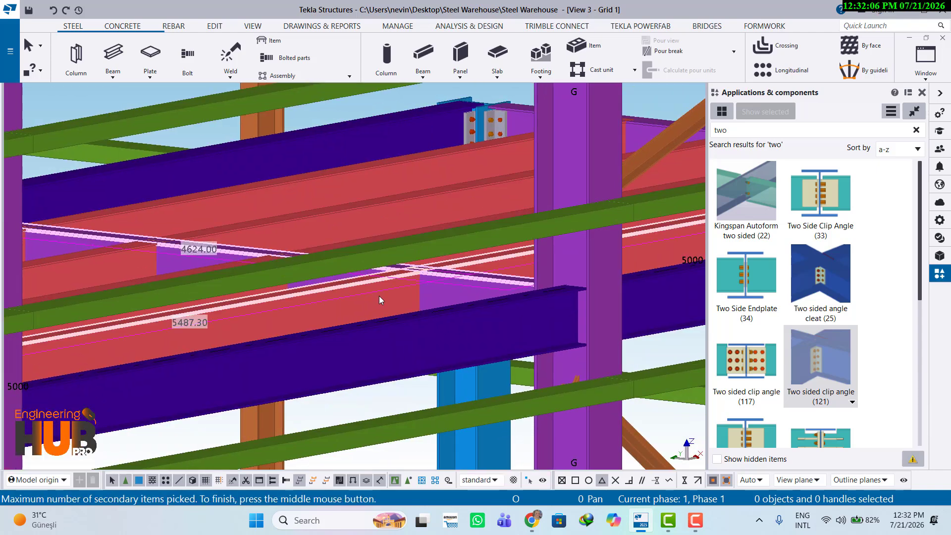
pyautogui.middleClick(375, 294)
# Create a two-sided clip angle at the F–G cross beam's second joint from the grid G column.
pyautogui.moveTo(414, 367); pyautogui.dragTo(517, 431, button='middle')
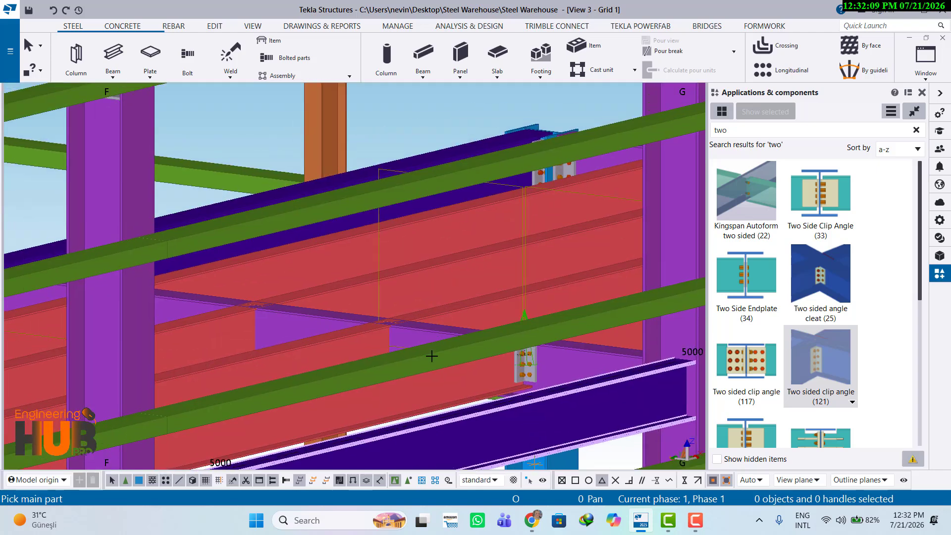
pyautogui.click(418, 330)
pyautogui.click(332, 343)
pyautogui.click(333, 343)
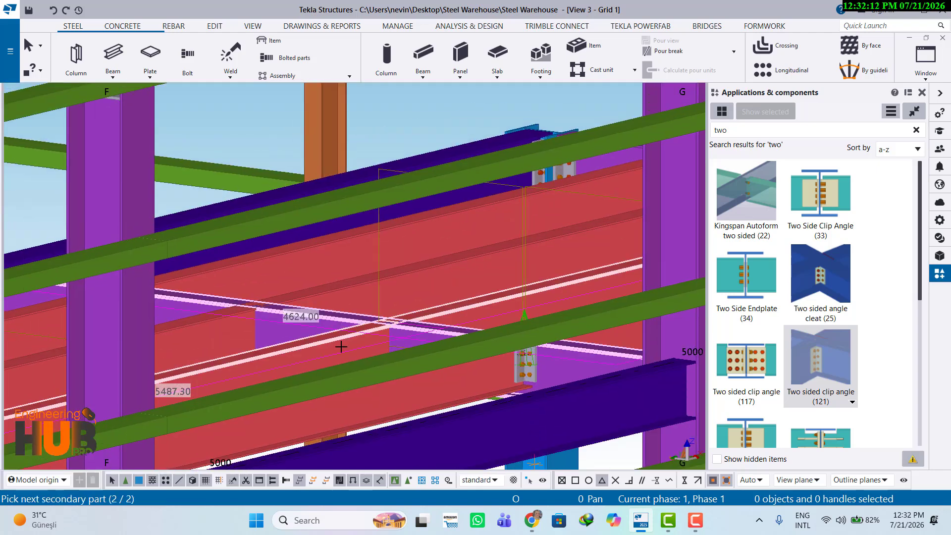
pyautogui.middleClick(400, 307)
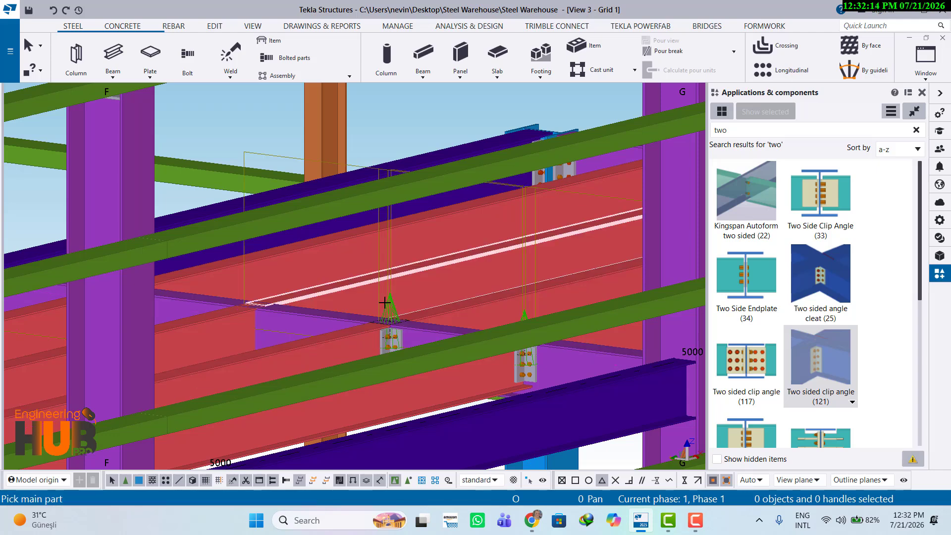
# Create two-sided clip angles at the F–G cross beam's remaining two joints, toward and beside the grid F column.
pyautogui.click(309, 317)
pyautogui.click(257, 316)
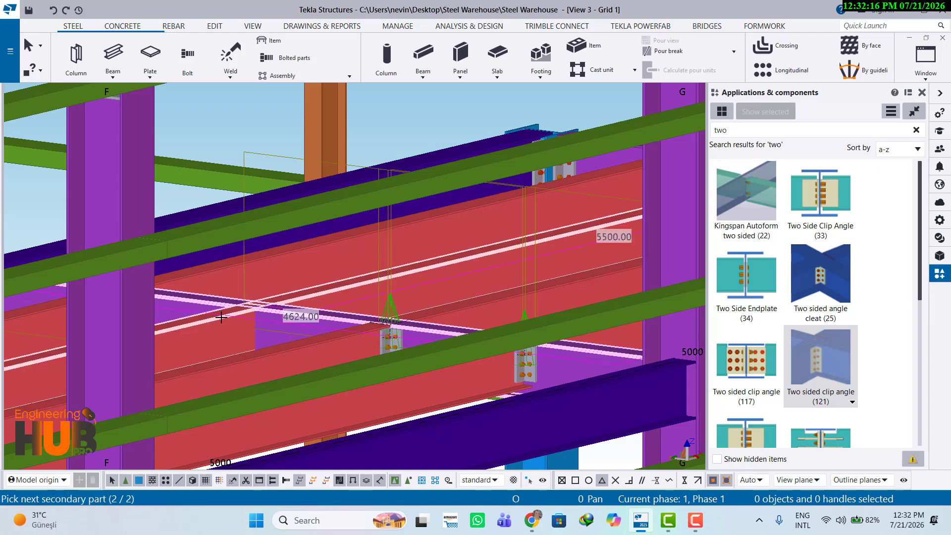
pyautogui.click(220, 318)
pyautogui.middleClick(246, 305)
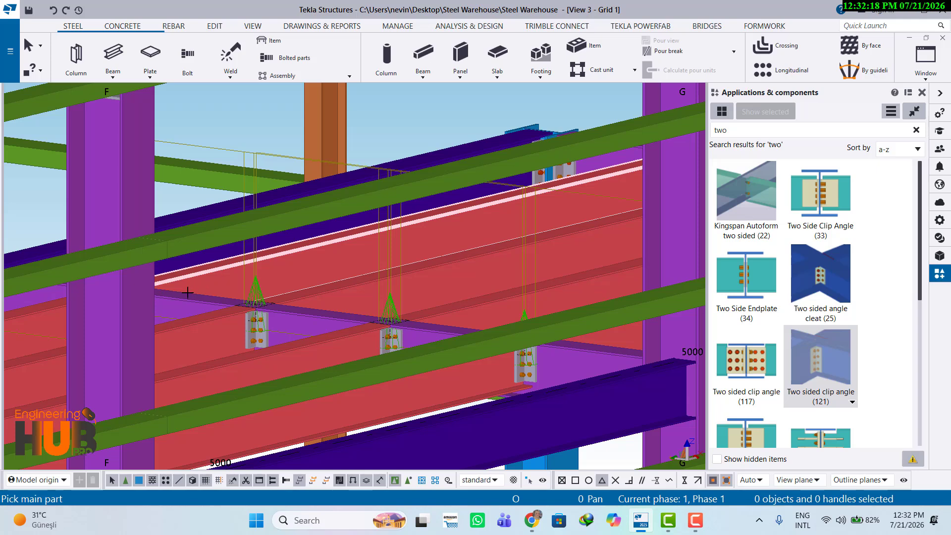
pyautogui.click(205, 271)
pyautogui.click(205, 271)
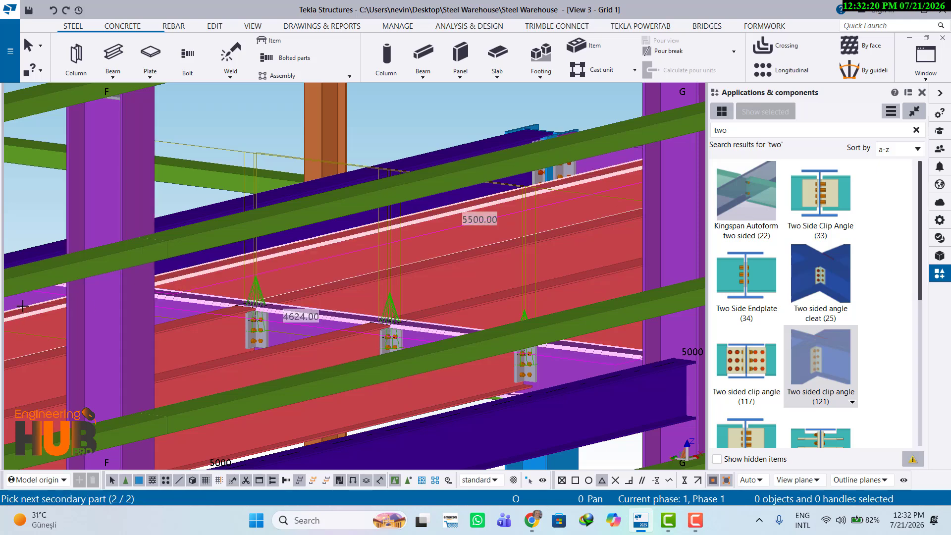
pyautogui.click(37, 318)
pyautogui.middleClick(36, 318)
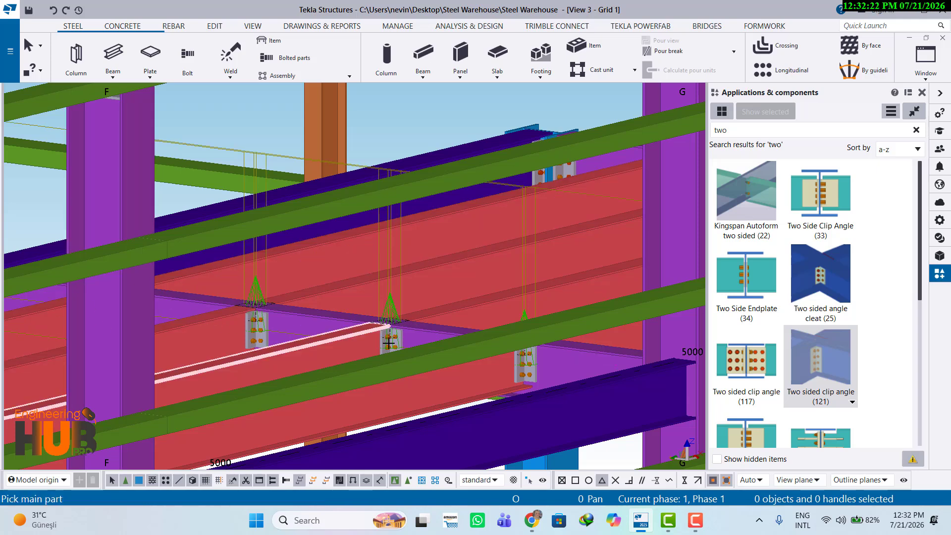
pyautogui.moveTo(44, 337); pyautogui.dragTo(340, 367, button='middle')
pyautogui.moveTo(584, 410); pyautogui.dragTo(320, 331, button='middle')
pyautogui.moveTo(563, 368); pyautogui.dragTo(322, 423, button='middle')
pyautogui.scroll(-3, 257, 443)
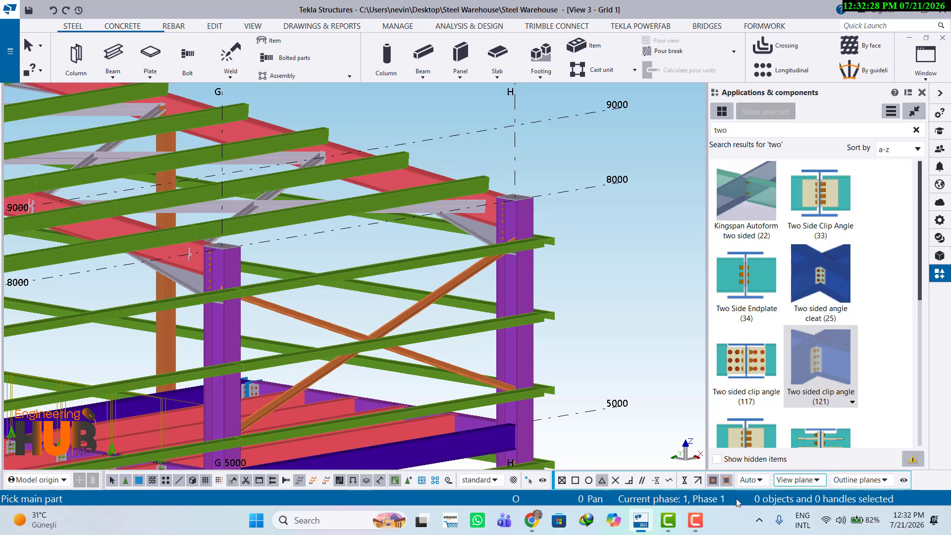
pyautogui.click(696, 520)
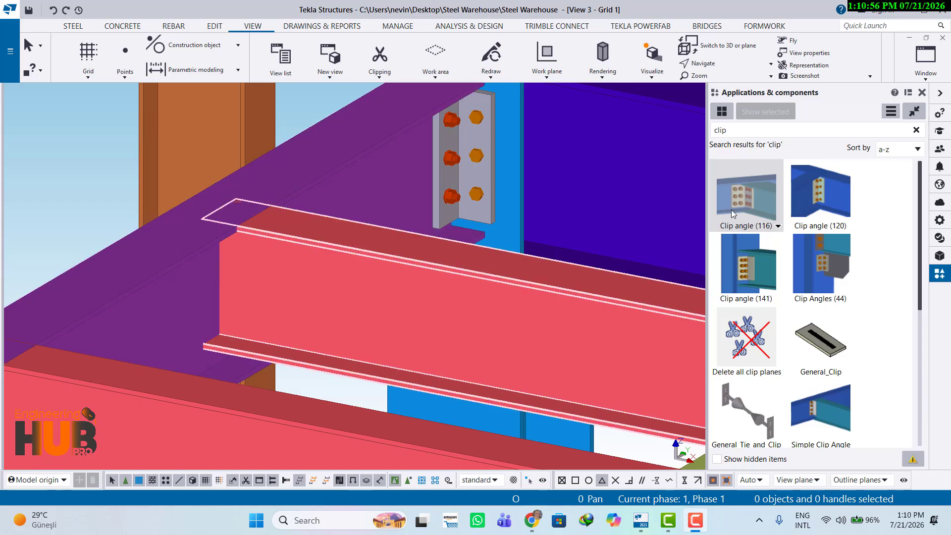
# Open the Clip angle (116) properties, set the clip angle length to 180 and show the L profile settings.
pyautogui.click(734, 130)
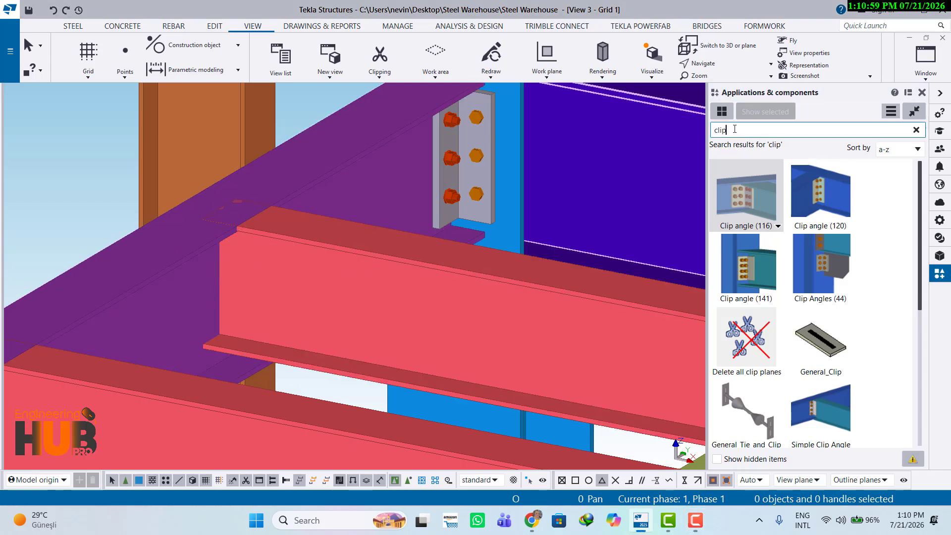
pyautogui.click(738, 201)
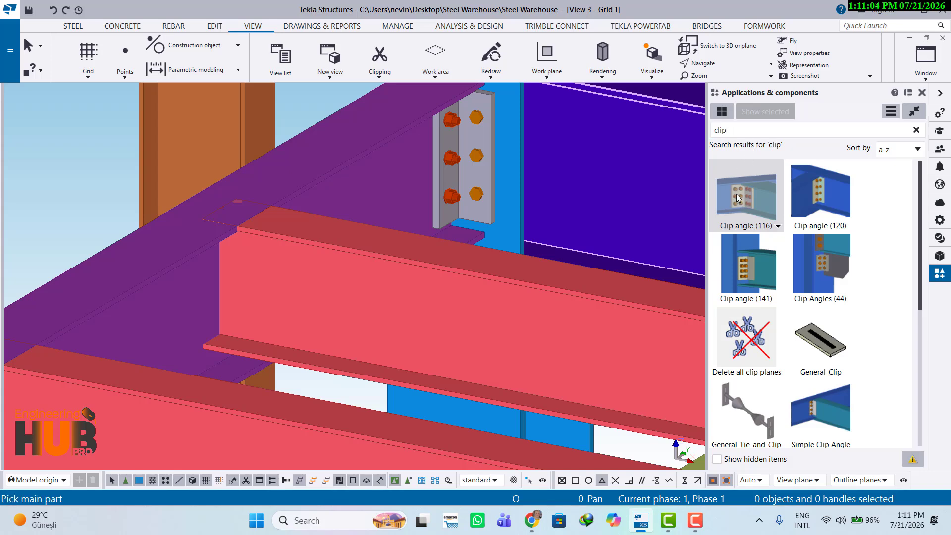
pyautogui.doubleClick(738, 197)
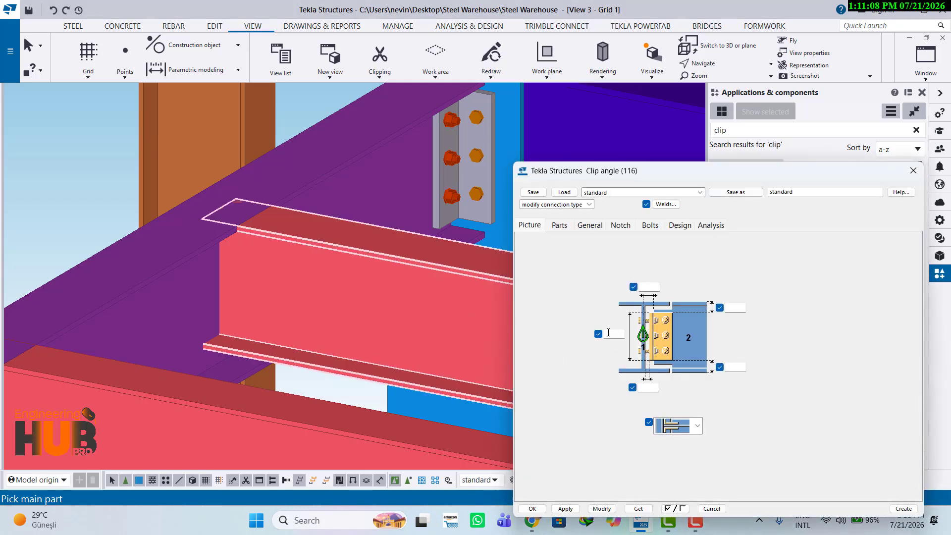
pyautogui.write('1')
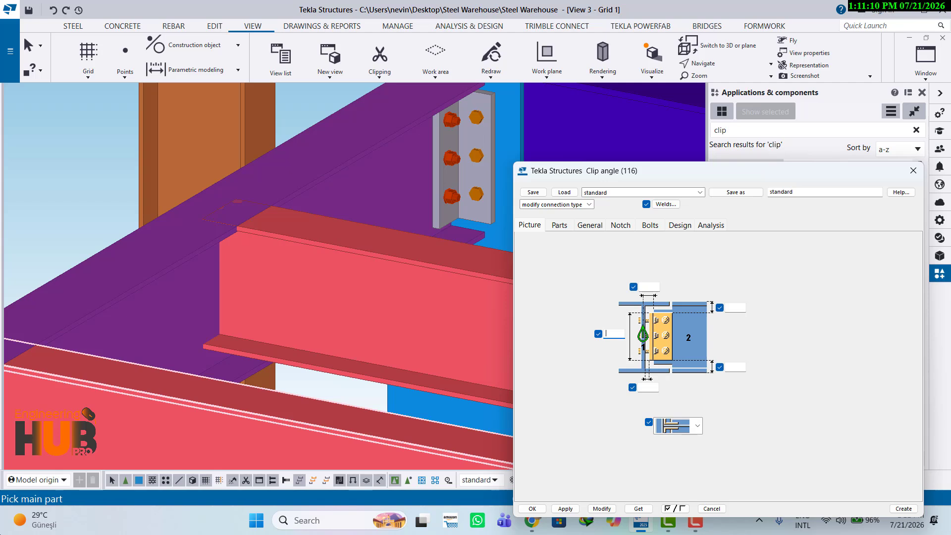
pyautogui.write('80')
pyautogui.click(559, 225)
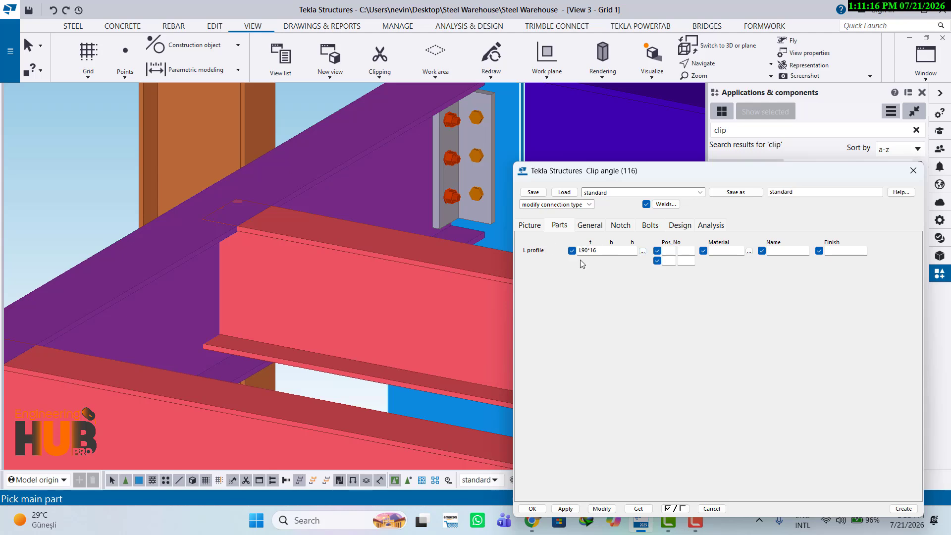
# Set the clip angle's top bolt distance to 70 and the bolt edge distance to 30, and accept the connection properties.
pyautogui.click(650, 225)
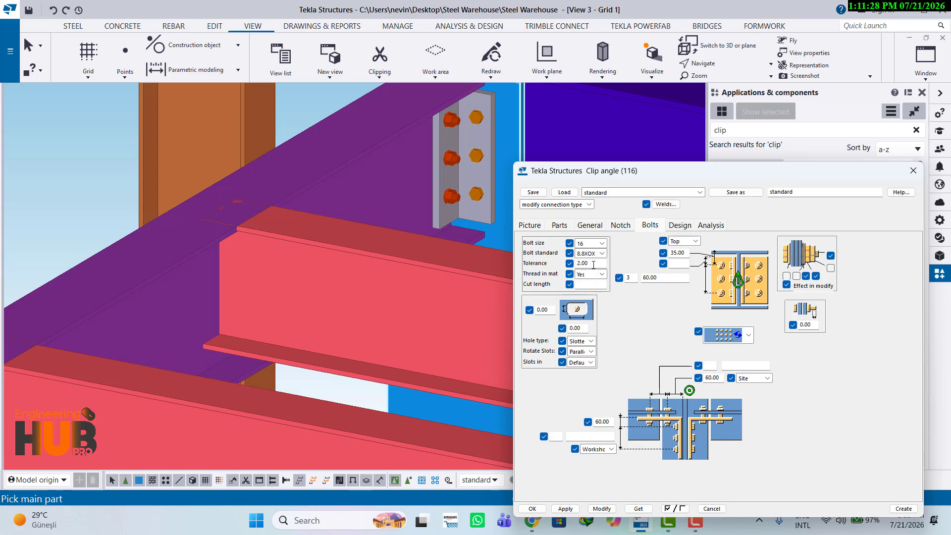
pyautogui.doubleClick(681, 252)
pyautogui.write('70')
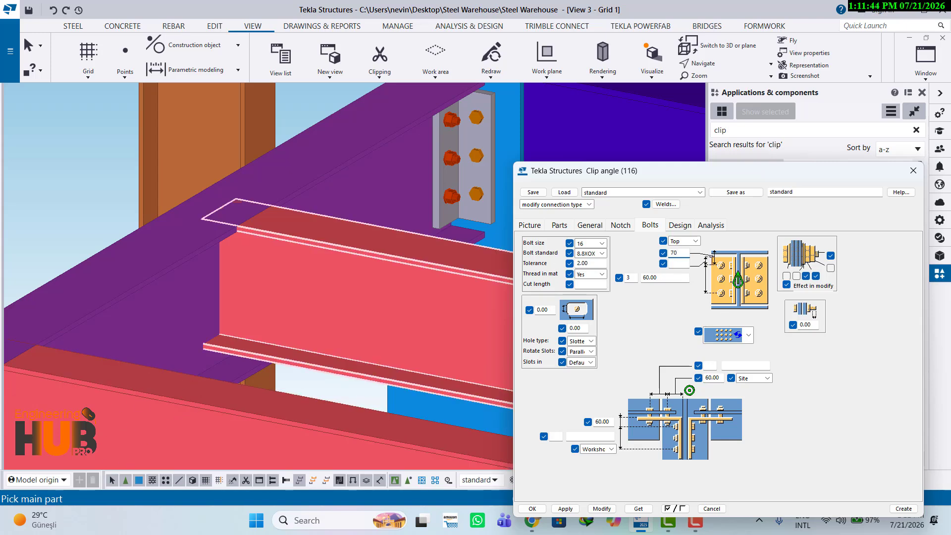
pyautogui.press('Tab')
pyautogui.write('3')
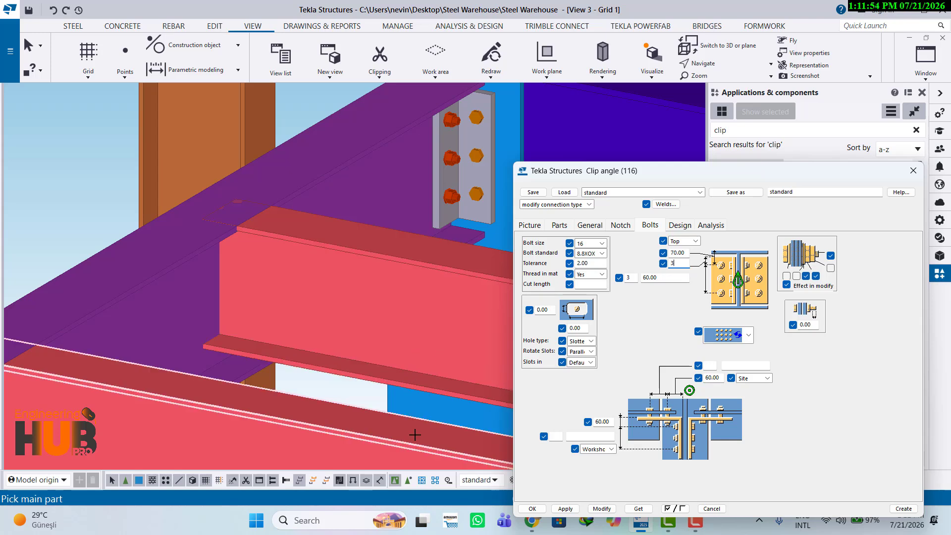
pyautogui.write('0')
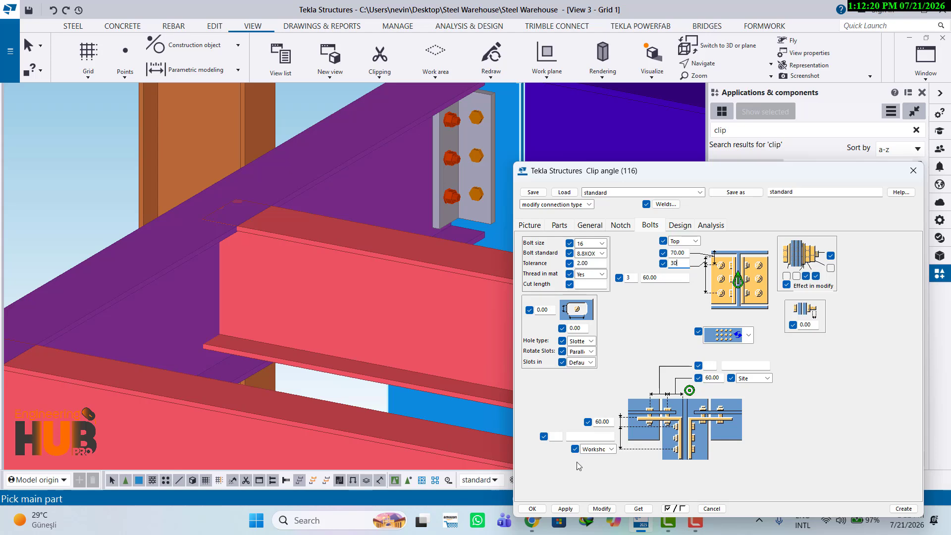
pyautogui.click(600, 509)
pyautogui.click(531, 509)
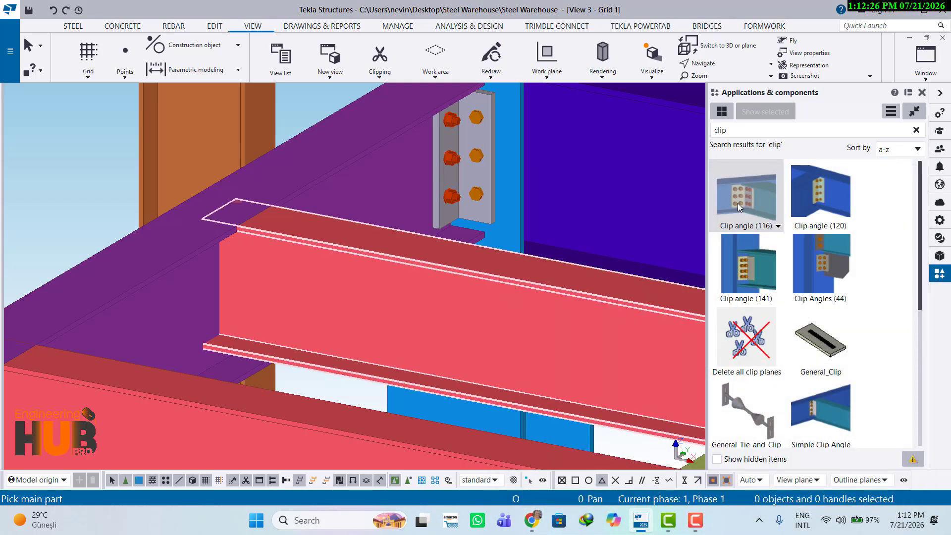
# Create a Clip angle (116) between the end cross beam and the floor beam nearest the blue column.
pyautogui.click(304, 186)
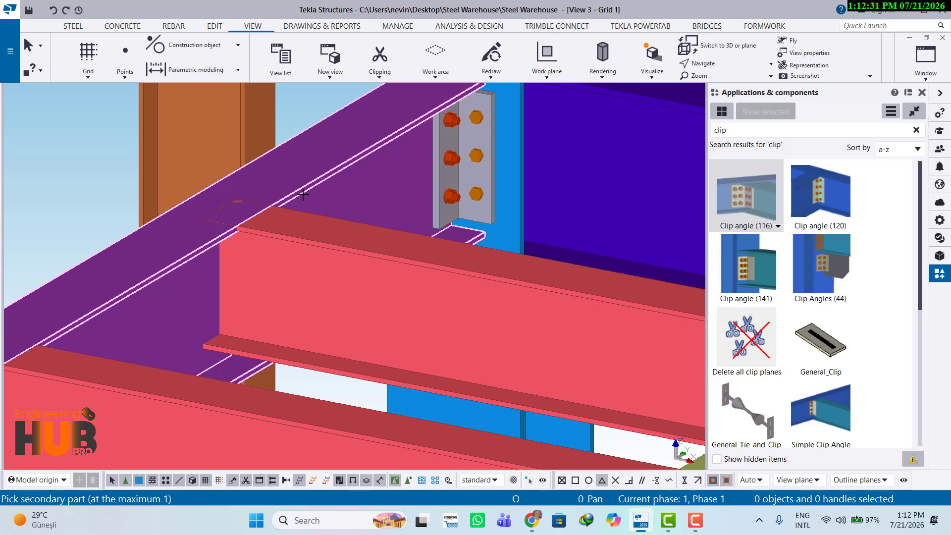
pyautogui.click(294, 237)
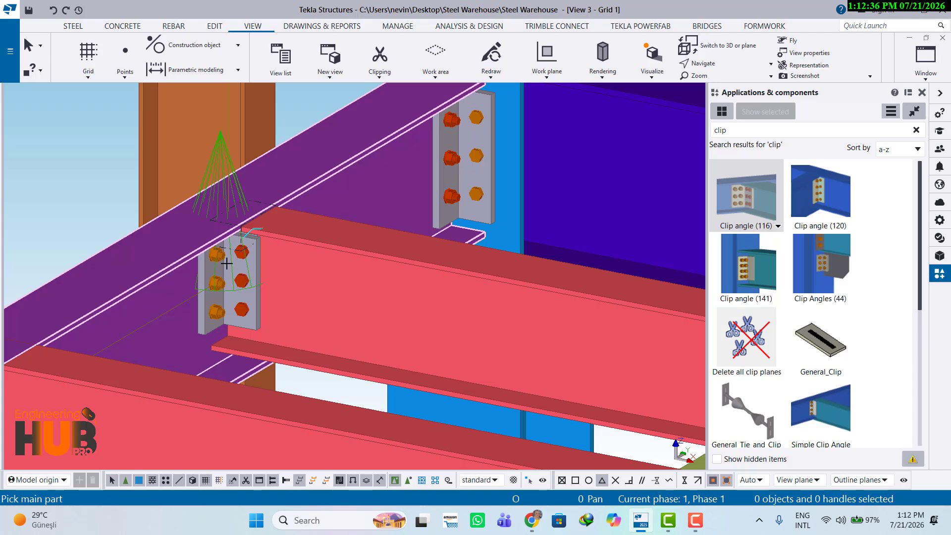
pyautogui.scroll(1, 242, 281)
pyautogui.scroll(3, 243, 271)
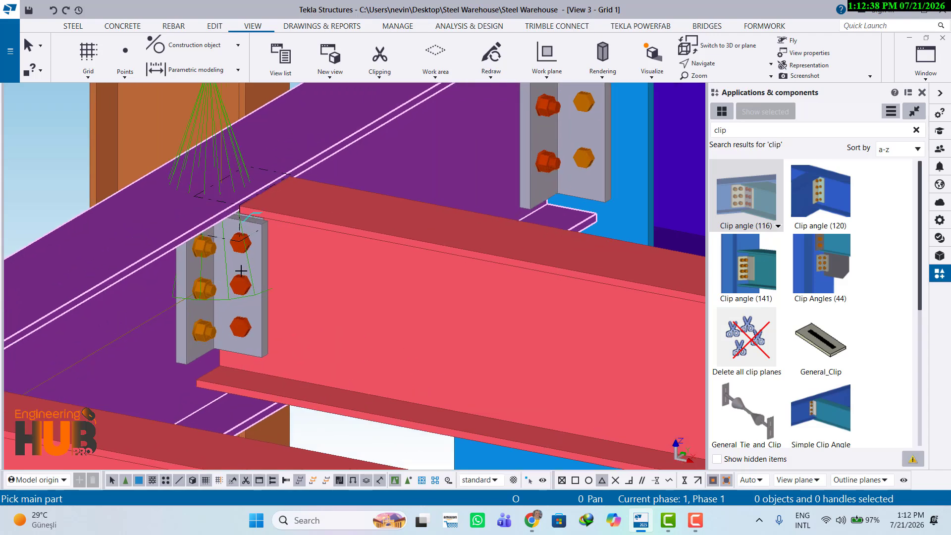
# Create Clip angle (116) connections between the same end cross beam and its other three floor beams.
pyautogui.keyDown('ctrl'); pyautogui.moveTo(236, 281); pyautogui.dragTo(320, 247, button='middle'); pyautogui.keyUp('ctrl')
pyautogui.scroll(-5, 247, 255)
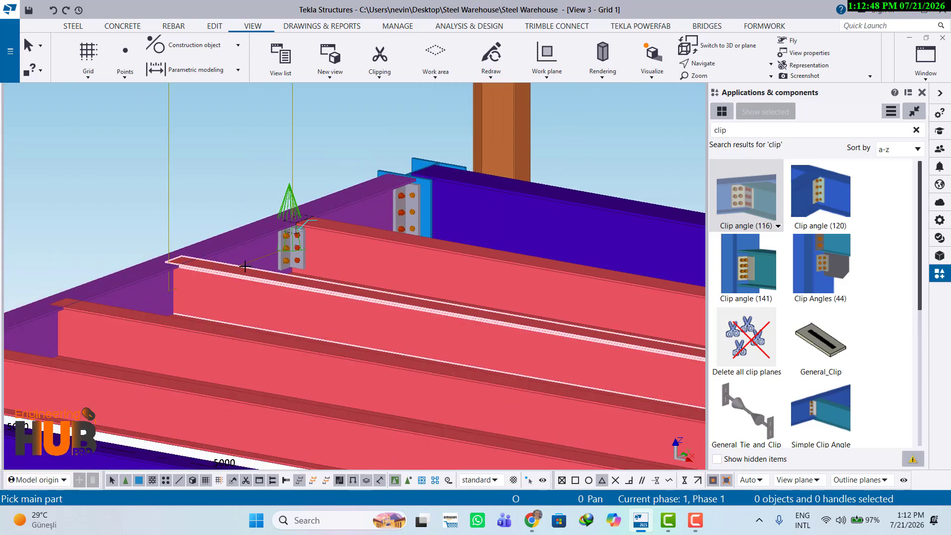
pyautogui.moveTo(245, 266); pyautogui.dragTo(369, 260, button='middle')
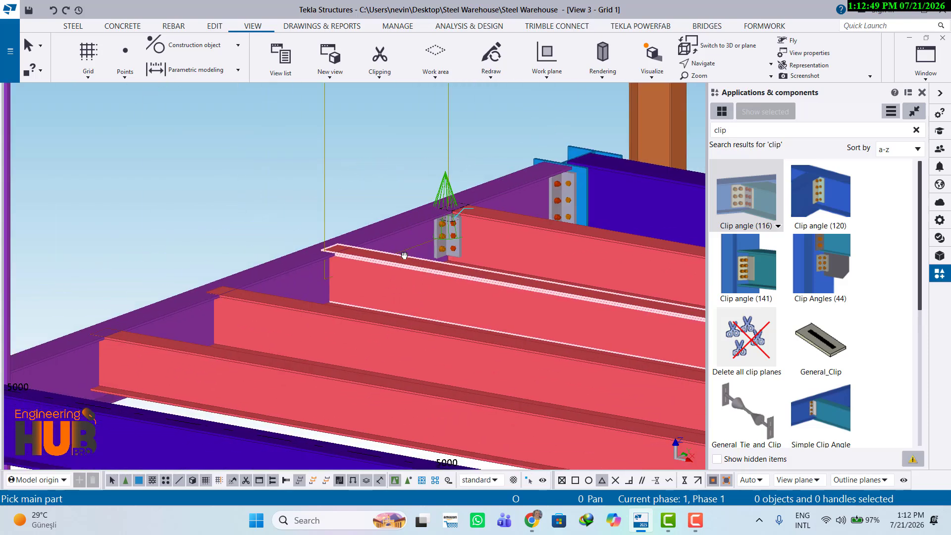
pyautogui.click(299, 270)
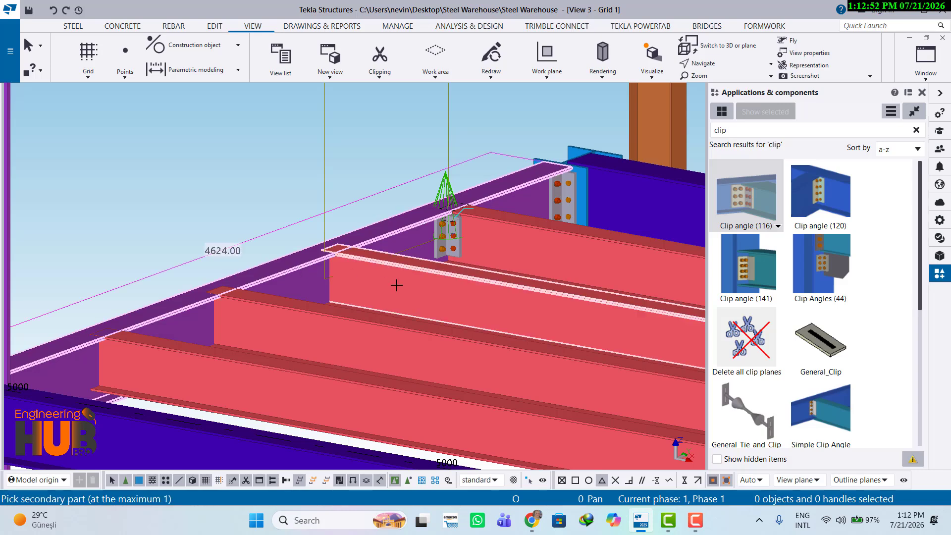
pyautogui.click(382, 257)
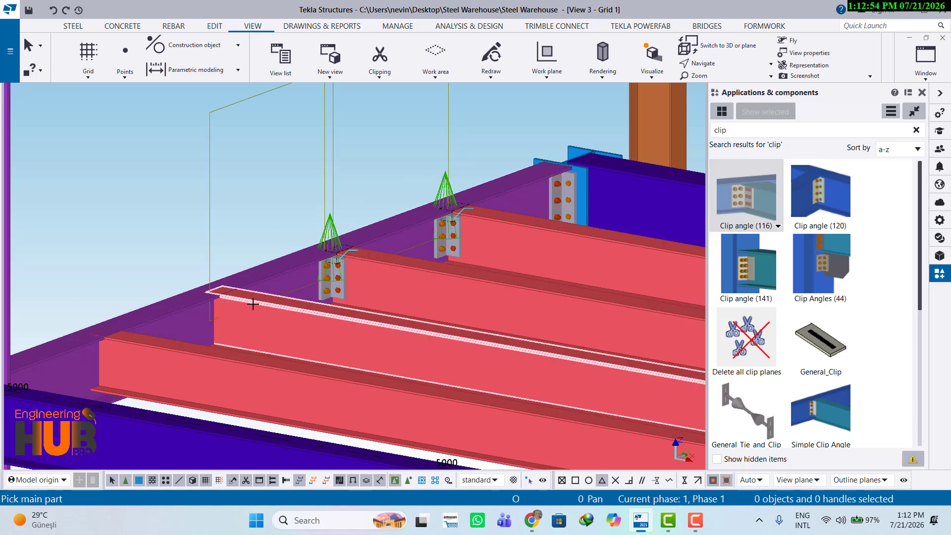
pyautogui.click(176, 311)
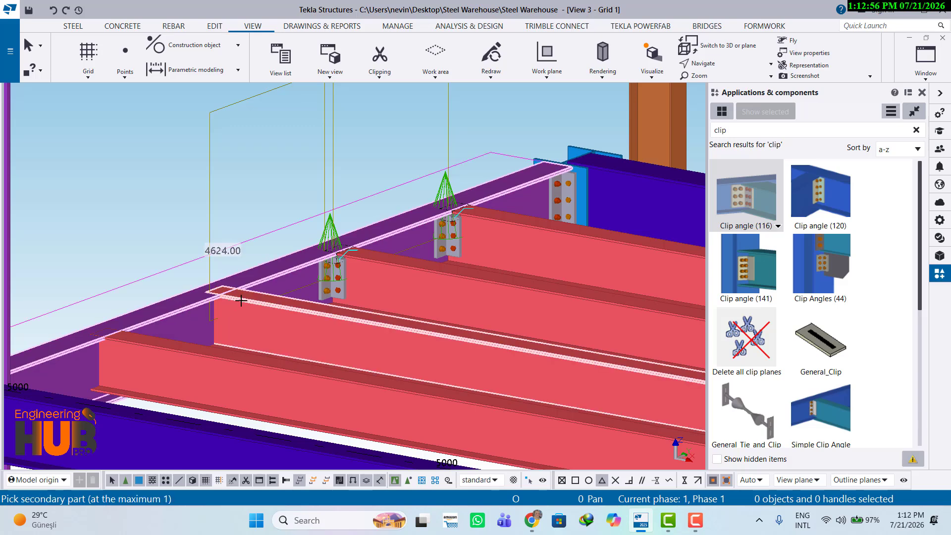
pyautogui.click(239, 302)
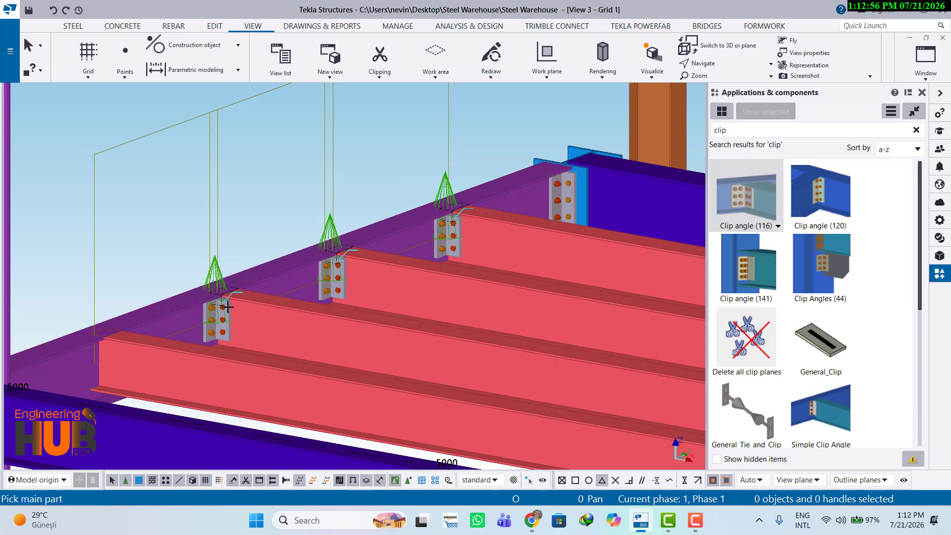
pyautogui.click(79, 346)
pyautogui.click(138, 349)
# Create a Clip angle (116) between the opposite end cross beam and the floor beam nearest its blue column.
pyautogui.scroll(-5, 386, 268)
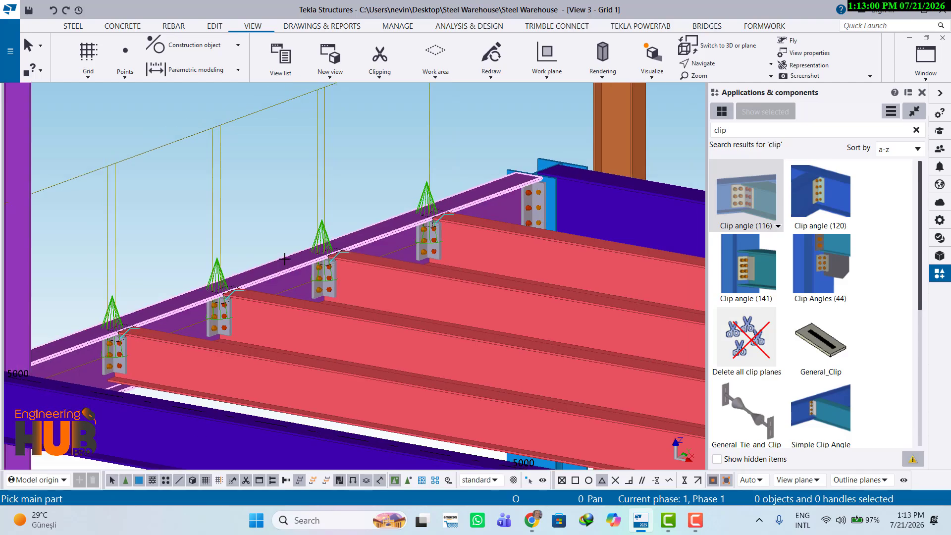
pyautogui.keyDown('ctrl'); pyautogui.moveTo(381, 267); pyautogui.dragTo(307, 423, button='middle'); pyautogui.keyUp('ctrl')
pyautogui.scroll(-2, 543, 284)
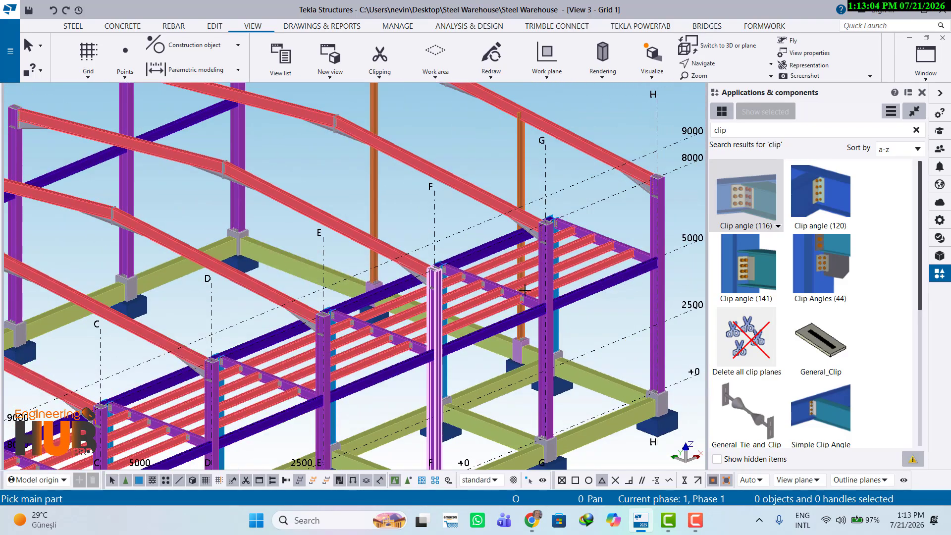
pyautogui.scroll(8, 562, 225)
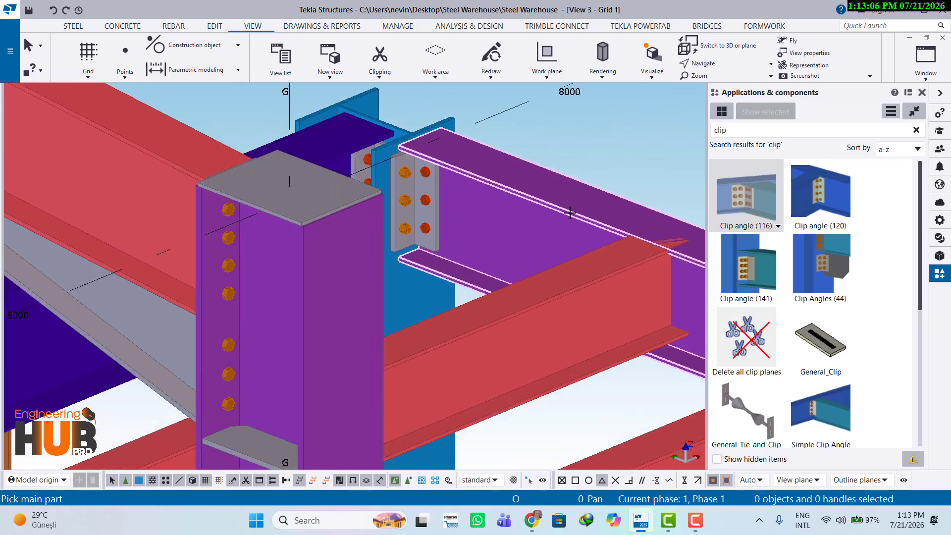
pyautogui.click(574, 212)
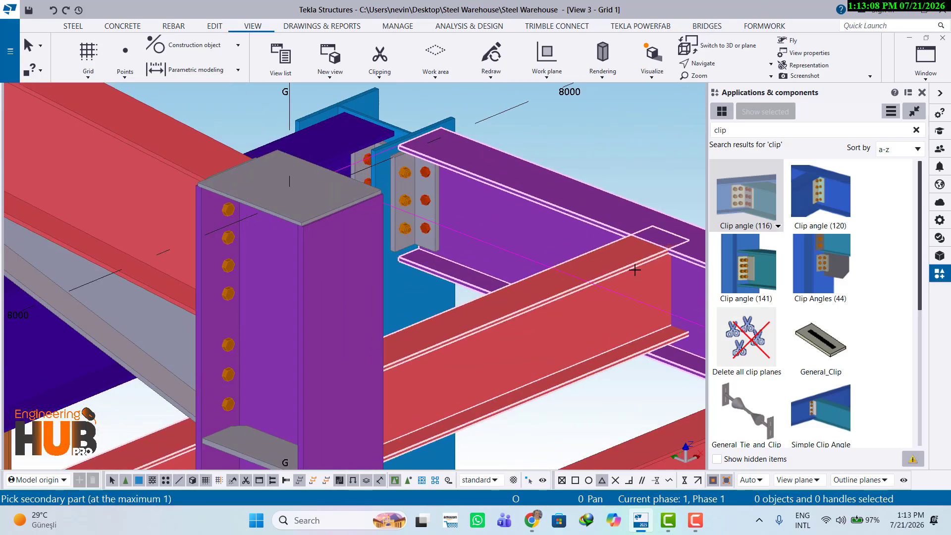
pyautogui.click(632, 267)
pyautogui.moveTo(638, 277); pyautogui.dragTo(207, 318, button='middle')
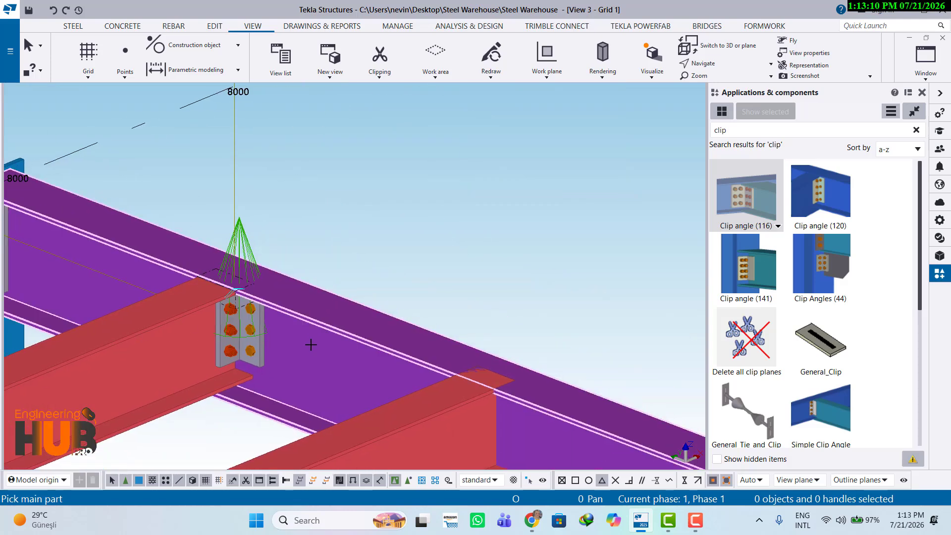
# Create Clip angle (116) connections between this end cross beam and its three remaining floor beams.
pyautogui.click(412, 355)
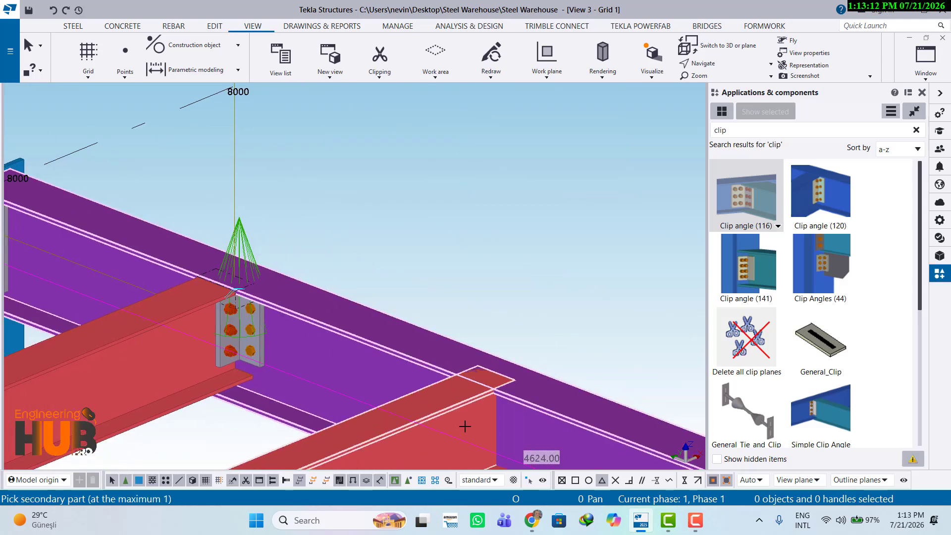
pyautogui.click(462, 413)
pyautogui.moveTo(592, 370); pyautogui.dragTo(424, 159, button='middle')
pyautogui.click(425, 169)
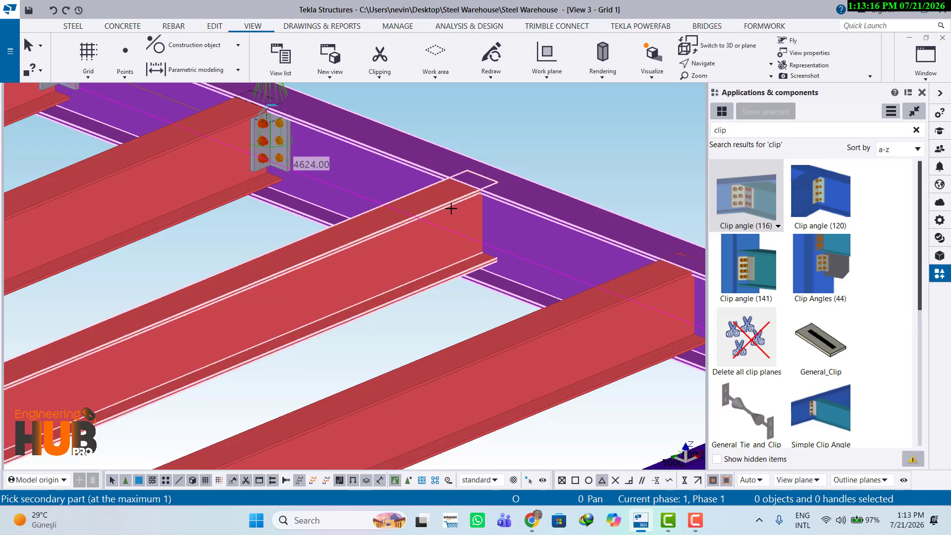
pyautogui.click(451, 209)
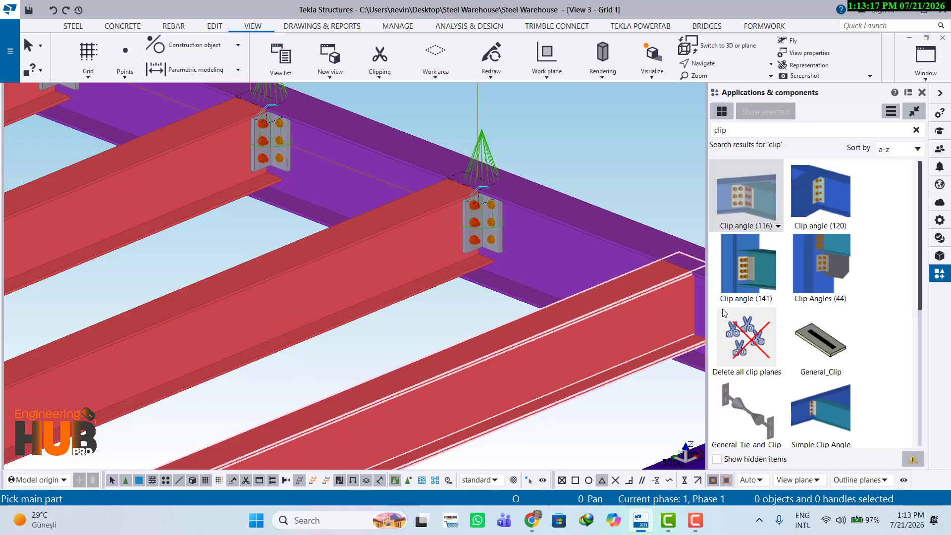
pyautogui.click(641, 253)
pyautogui.click(653, 292)
pyautogui.scroll(-5, 556, 266)
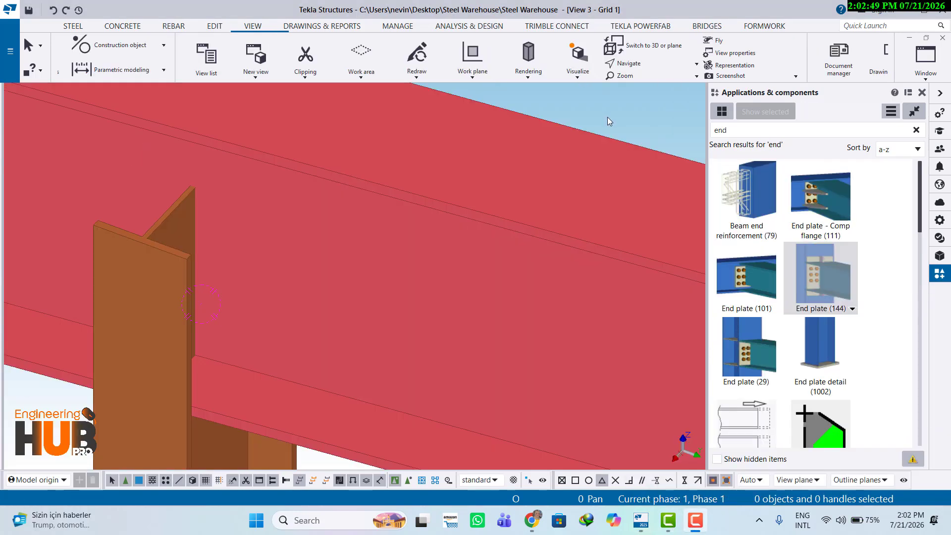
# Open the End plate (144) properties and show its plate settings.
pyautogui.scroll(-3, 391, 271)
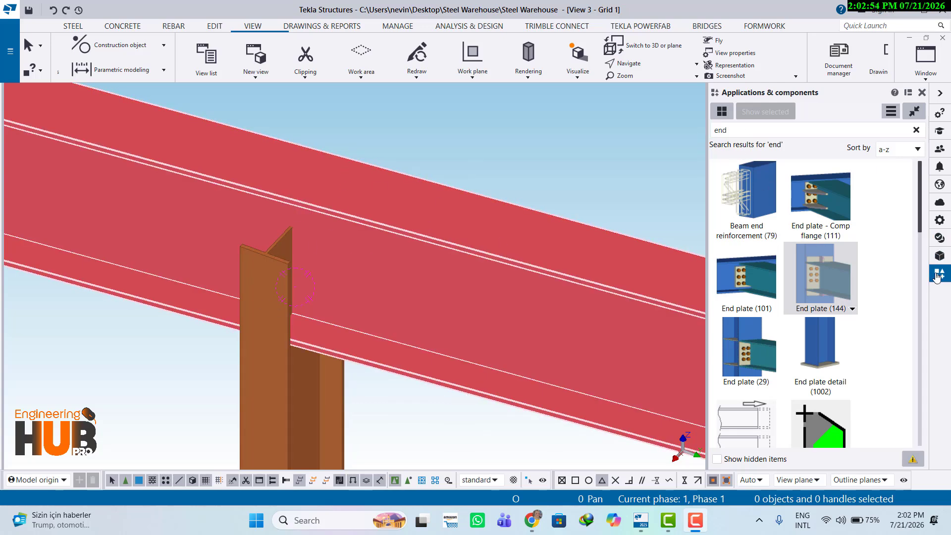
pyautogui.click(738, 128)
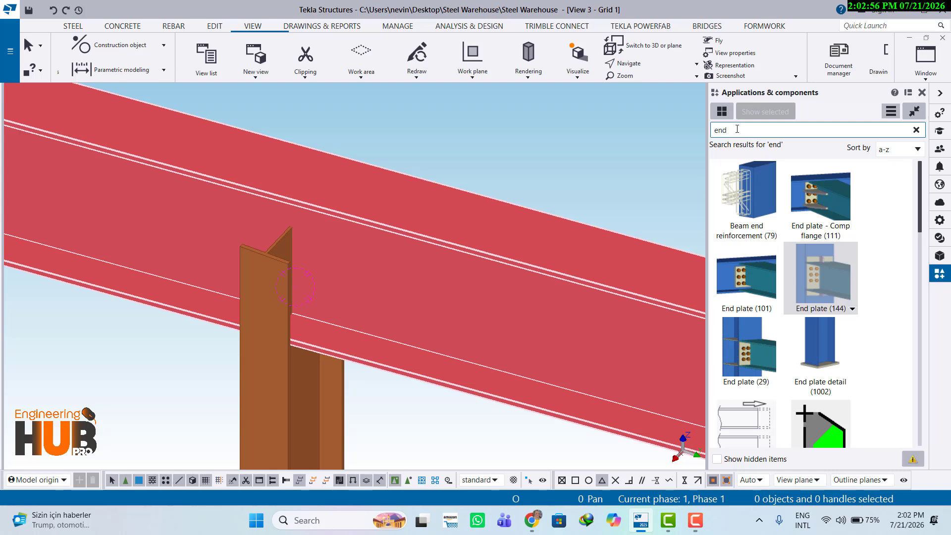
pyautogui.click(819, 280)
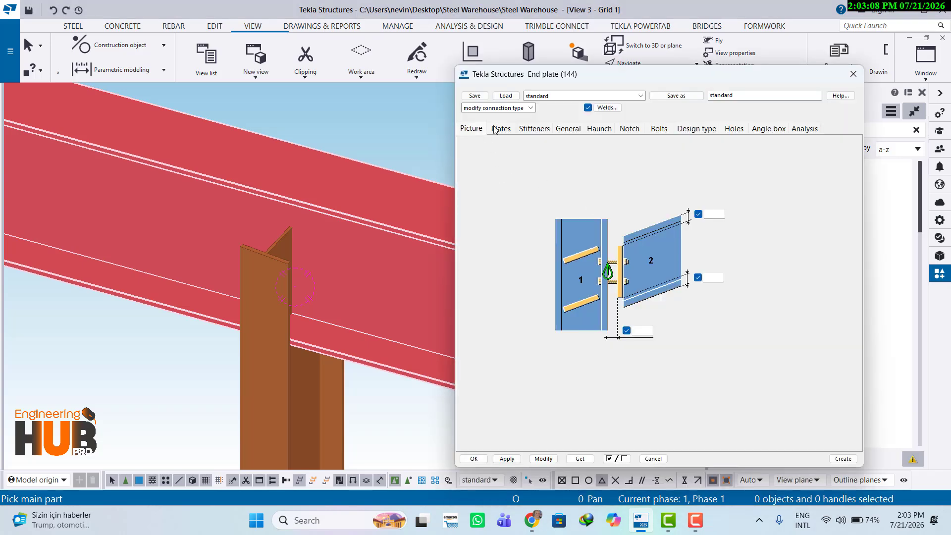
pyautogui.click(501, 129)
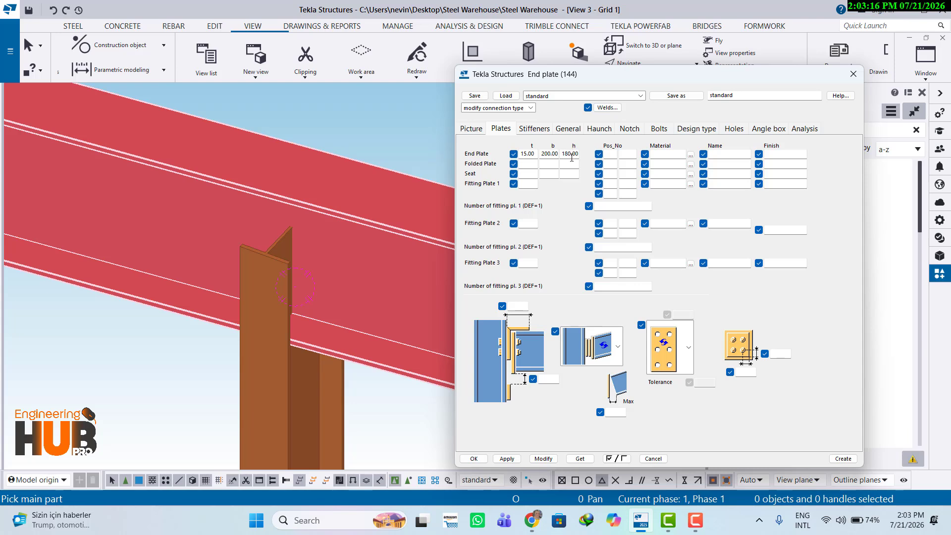
# Set the end plate's lower bolt distance to 60, horizontal bolt spacing to 100 and lower bolt edge distance to 60, and accept the properties.
pyautogui.click(667, 130)
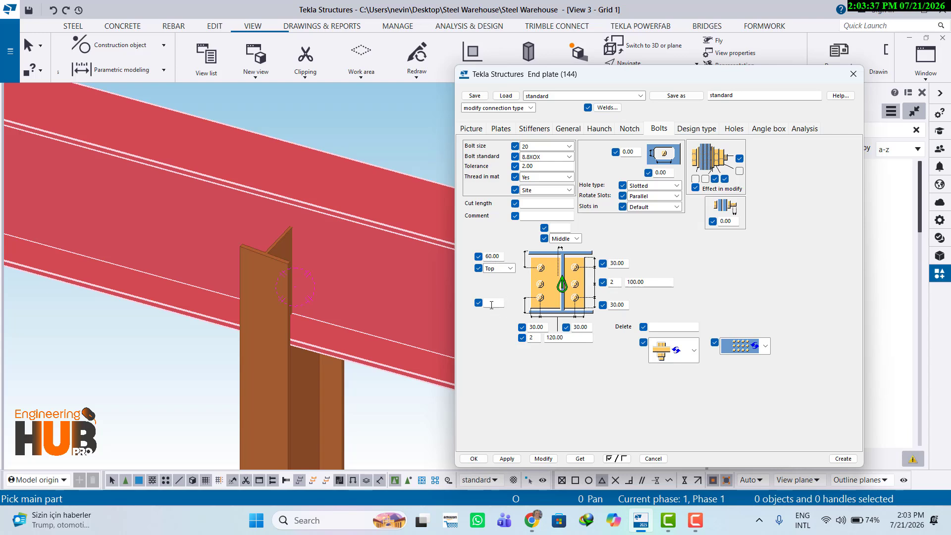
pyautogui.write('60')
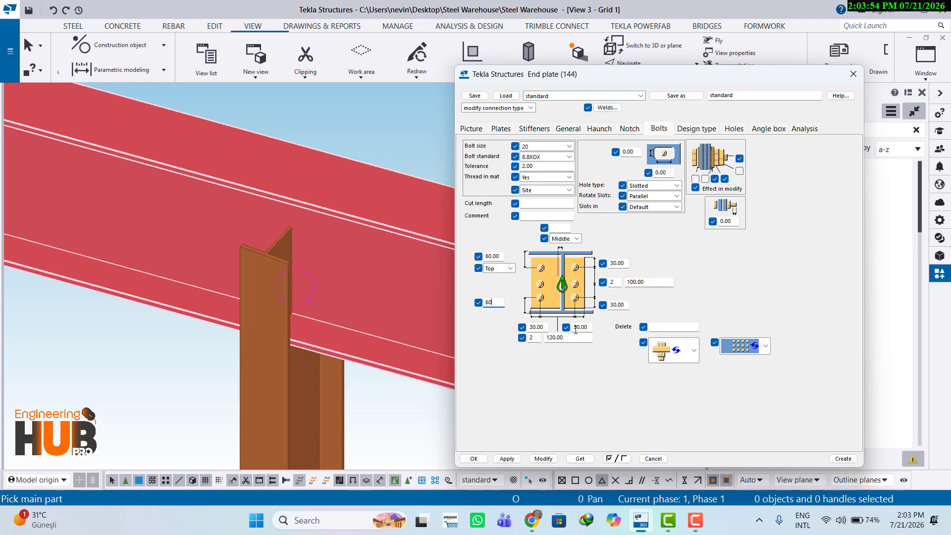
pyautogui.doubleClick(555, 337)
pyautogui.write('1')
pyautogui.doubleClick(615, 305)
pyautogui.write('60')
pyautogui.click(542, 458)
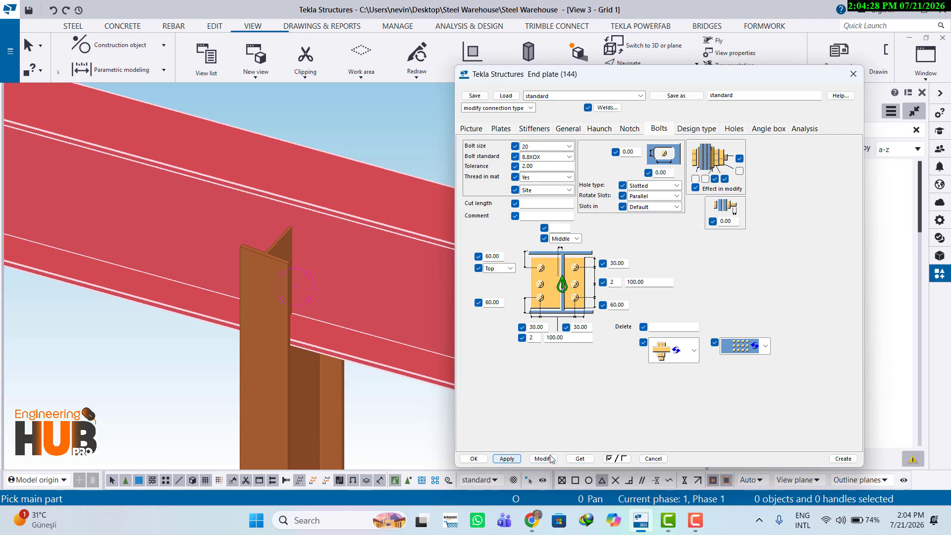
pyautogui.click(473, 458)
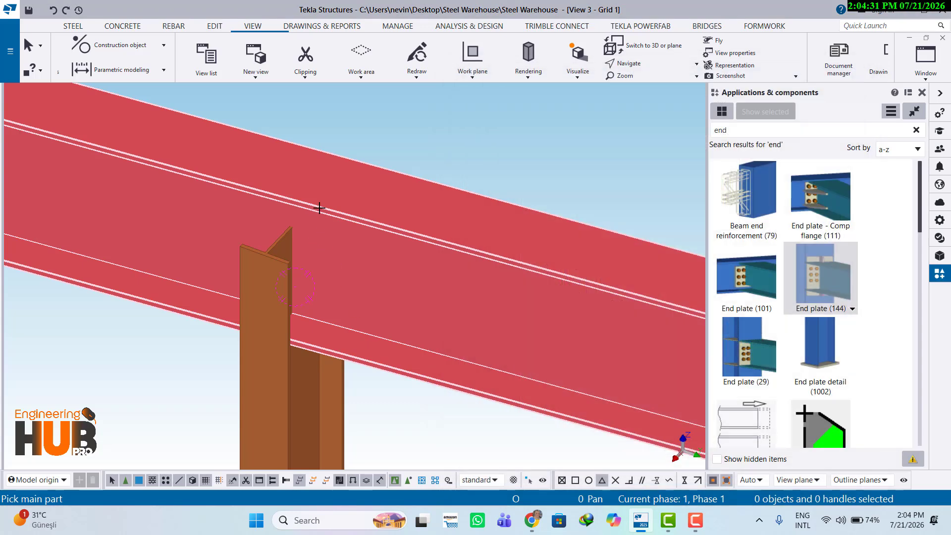
# Create an End plate (144) connection between the gable rafter and the brown column beneath it.
pyautogui.click(326, 220)
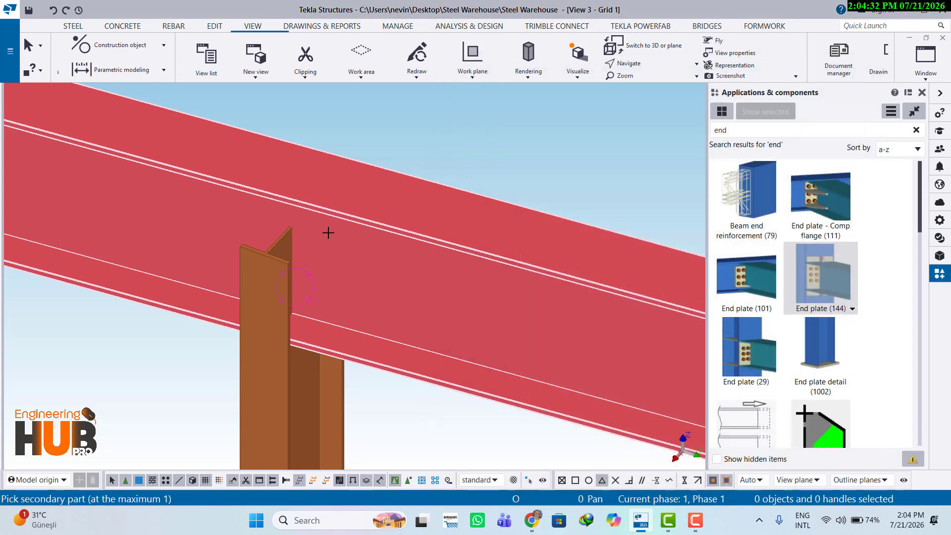
pyautogui.click(285, 382)
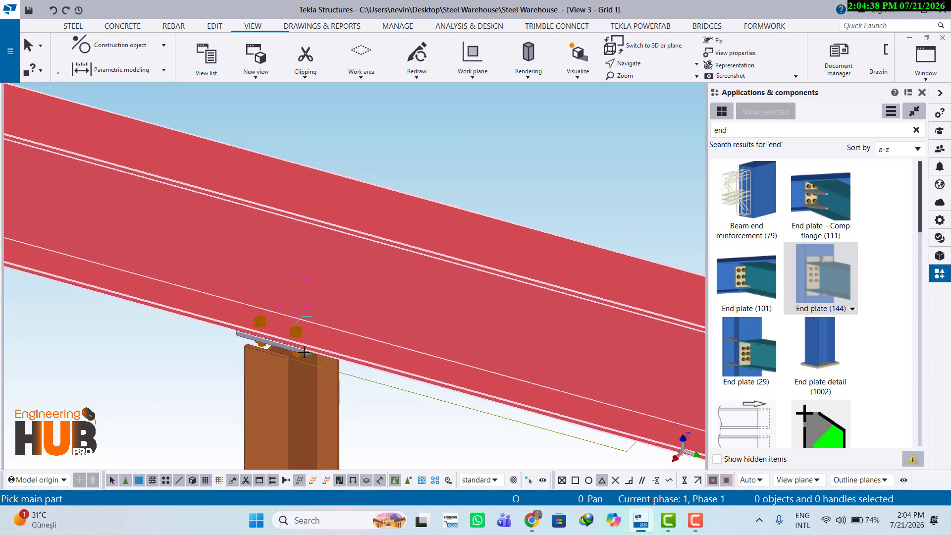
pyautogui.keyDown('ctrl'); pyautogui.moveTo(305, 352); pyautogui.dragTo(134, 326, button='middle'); pyautogui.keyUp('ctrl')
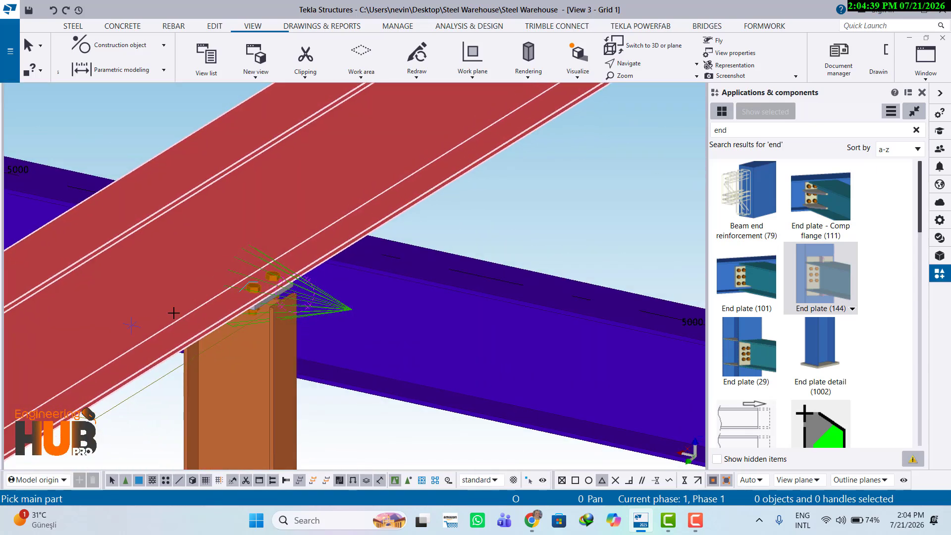
pyautogui.scroll(5, 225, 288)
pyautogui.keyDown('ctrl'); pyautogui.moveTo(314, 307); pyautogui.dragTo(554, 148, button='middle'); pyautogui.keyUp('ctrl')
pyautogui.scroll(-8, 471, 246)
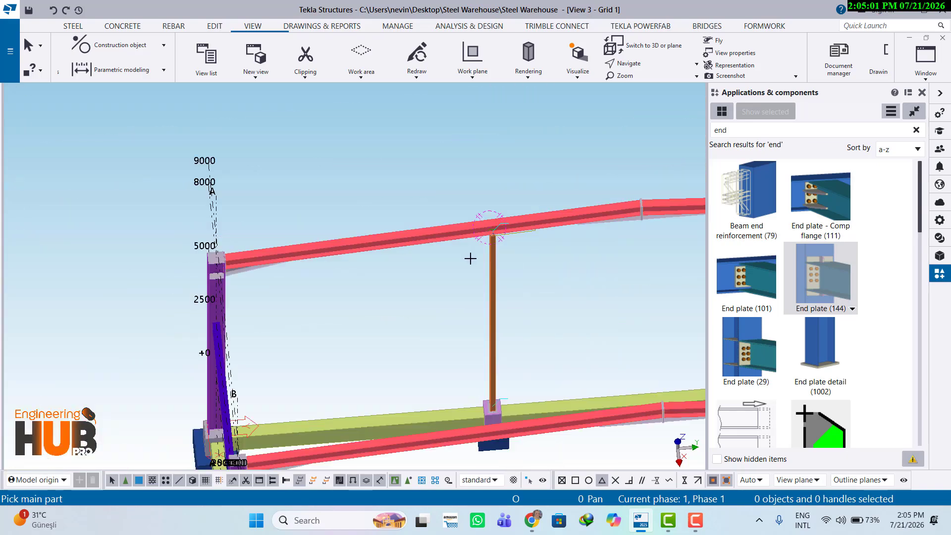
# Create an End plate (144) connection between the same gable frame's other rafter and its brown column.
pyautogui.moveTo(518, 252); pyautogui.dragTo(398, 283, button='middle')
pyautogui.keyDown('ctrl'); pyautogui.moveTo(283, 331); pyautogui.dragTo(573, 282, button='middle'); pyautogui.keyUp('ctrl')
pyautogui.scroll(-1, 560, 283)
pyautogui.scroll(5, 229, 231)
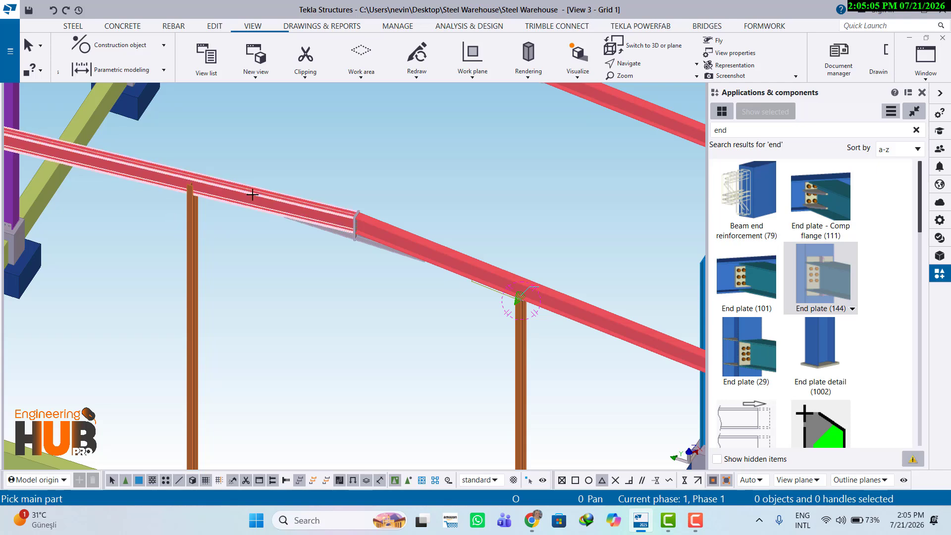
pyautogui.scroll(1, 166, 220)
pyautogui.scroll(2, 236, 179)
pyautogui.scroll(1, 200, 204)
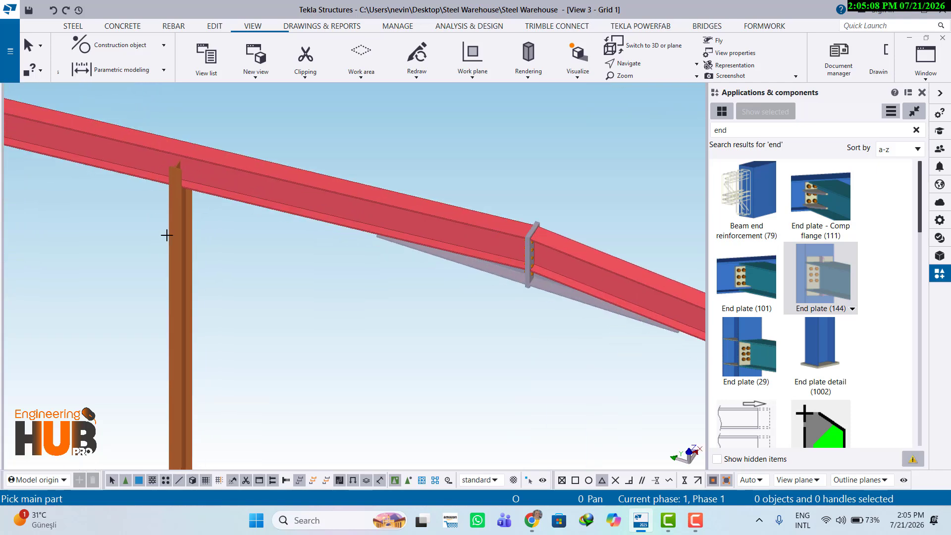
pyautogui.click(198, 161)
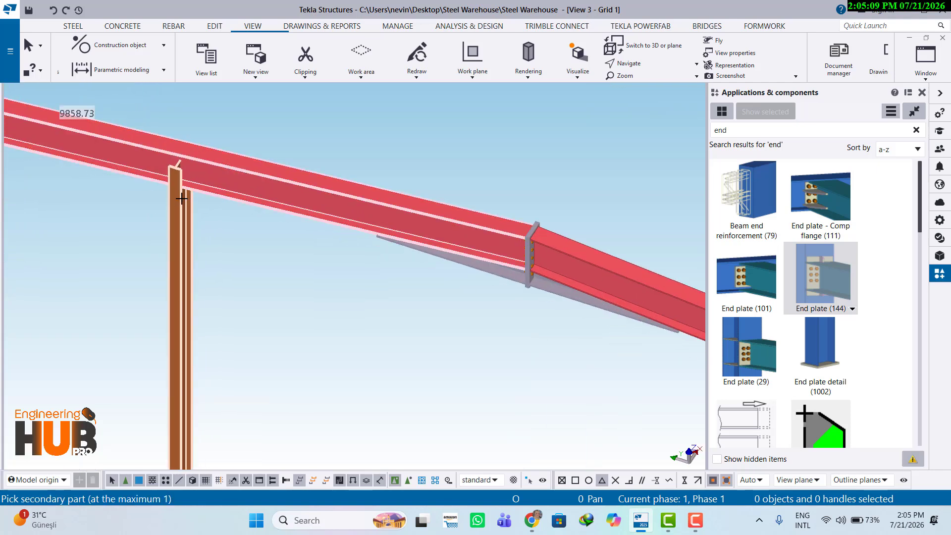
pyautogui.click(186, 202)
pyautogui.scroll(-6, 339, 161)
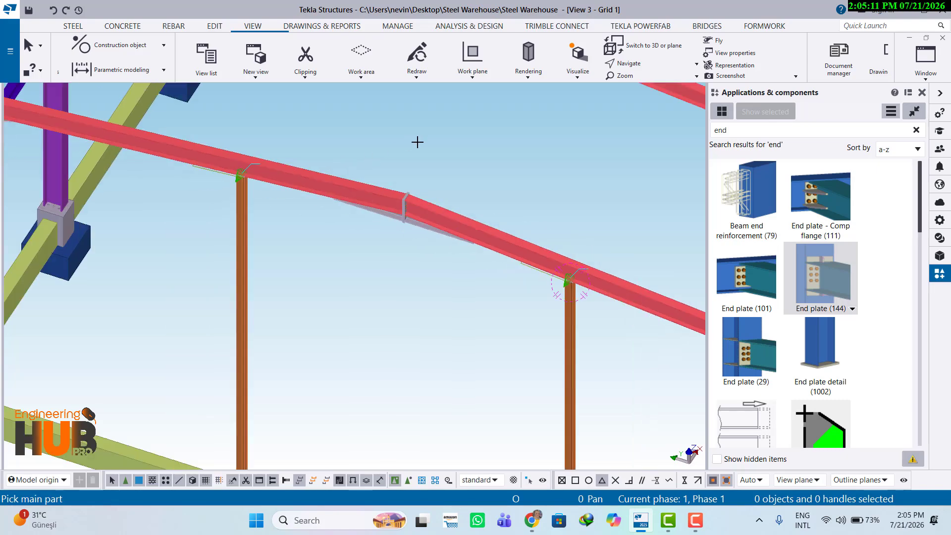
# Create an End plate (144) connection between a rafter of the opposite gable frame and the brown column supporting it.
pyautogui.scroll(-5, 538, 131)
pyautogui.moveTo(442, 224); pyautogui.dragTo(203, 460, button='middle')
pyautogui.moveTo(424, 284); pyautogui.dragTo(307, 466, button='middle')
pyautogui.scroll(1, 367, 234)
pyautogui.scroll(6, 367, 234)
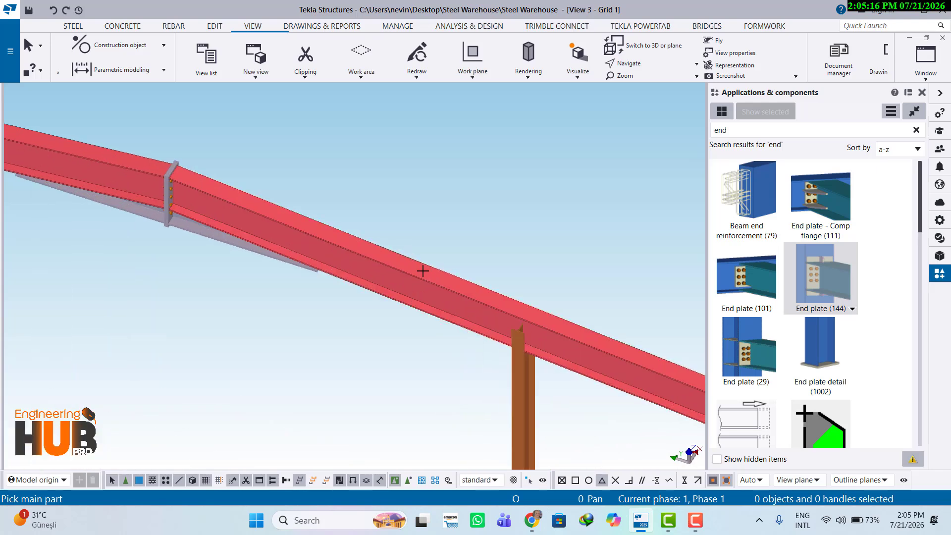
pyautogui.click(460, 293)
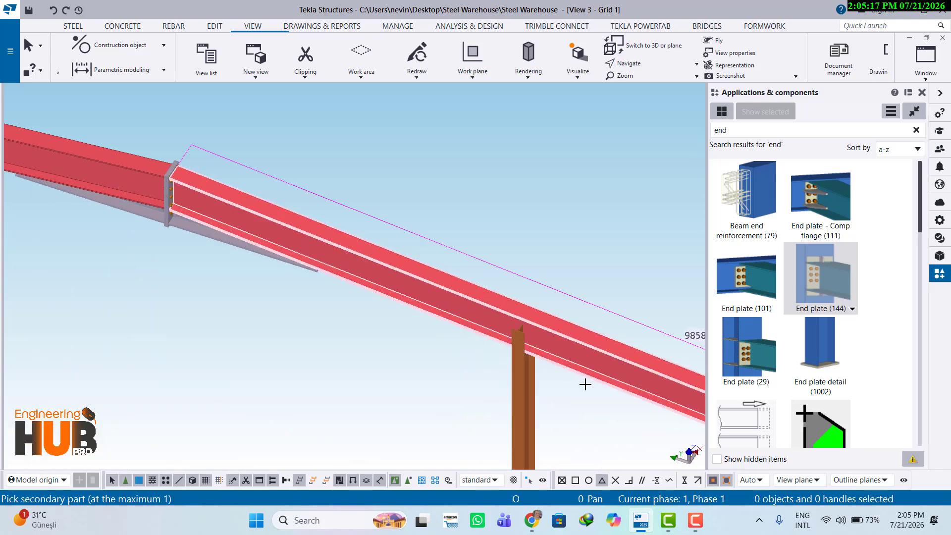
pyautogui.click(521, 377)
pyautogui.scroll(-3, 17, 223)
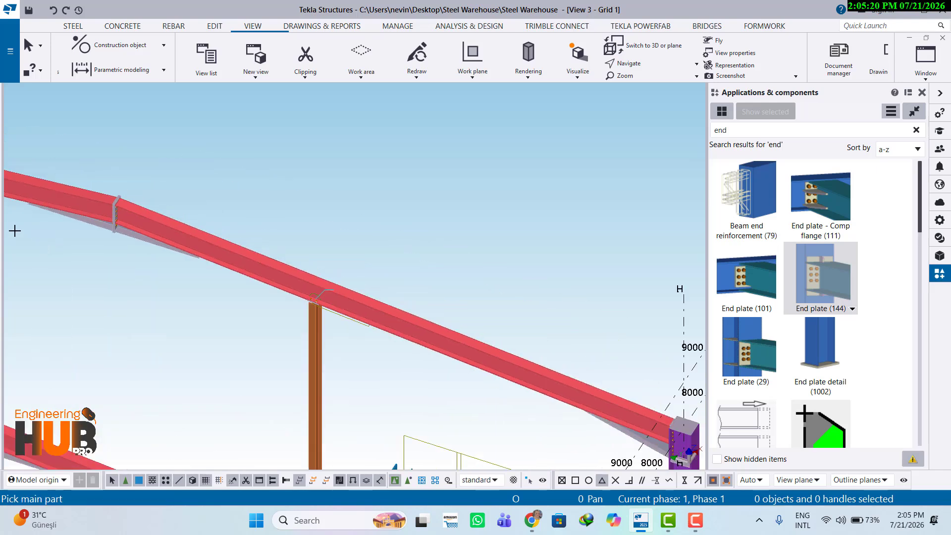
# Create an End plate (144) connection at the opposite gable frame's second brown column and the rafter above it.
pyautogui.moveTo(238, 229); pyautogui.dragTo(538, 177, button='middle')
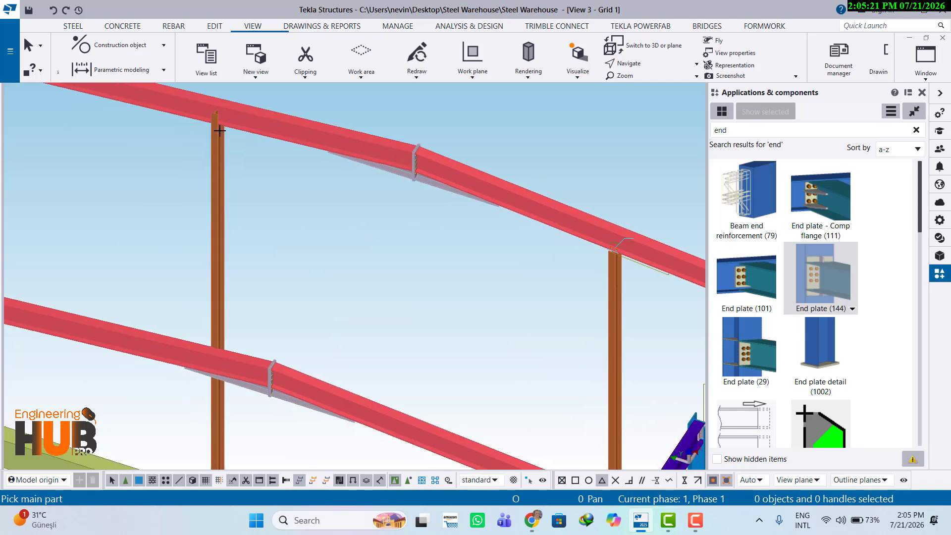
pyautogui.click(257, 109)
pyautogui.click(250, 166)
# Examine the end plate connections between the brown gable columns and their rafters up close and from different sides.
pyautogui.keyDown('ctrl'); pyautogui.moveTo(287, 142); pyautogui.dragTo(253, 177, button='middle'); pyautogui.keyUp('ctrl')
pyautogui.scroll(-2, 505, 195)
pyautogui.moveTo(505, 195); pyautogui.dragTo(107, 317, button='middle')
pyautogui.keyDown('ctrl'); pyautogui.moveTo(302, 192); pyautogui.dragTo(355, 302, button='middle'); pyautogui.keyUp('ctrl')
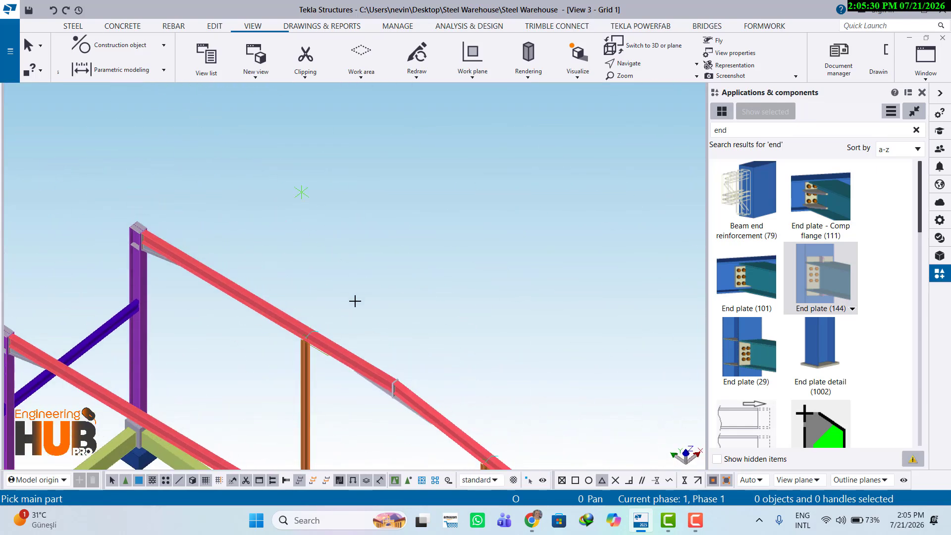
pyautogui.keyDown('ctrl'); pyautogui.moveTo(346, 267); pyautogui.dragTo(307, 277, button='middle'); pyautogui.keyUp('ctrl')
pyautogui.press('v')
pyautogui.click(315, 256)
pyautogui.scroll(10, 283, 257)
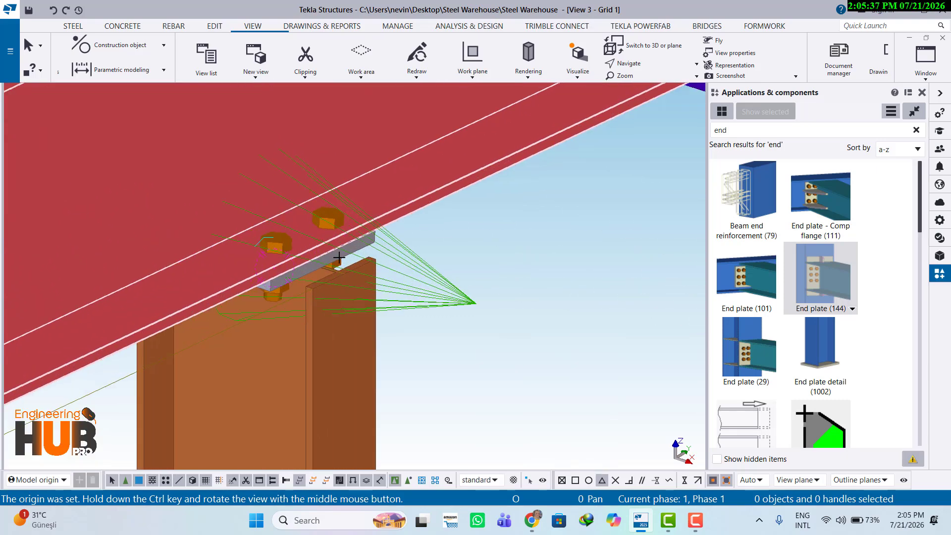
pyautogui.scroll(-10, 338, 257)
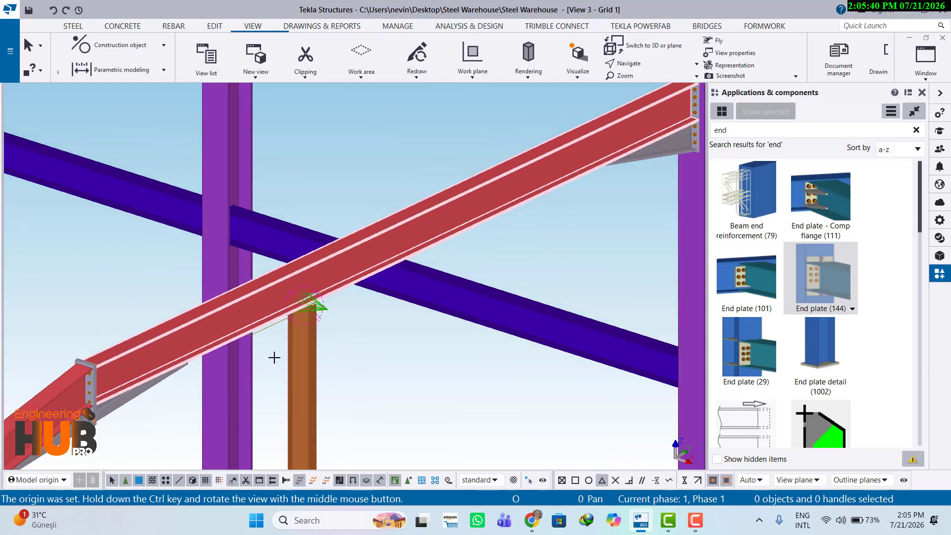
pyautogui.moveTo(274, 358); pyautogui.dragTo(497, 100, button='middle')
pyautogui.moveTo(233, 297); pyautogui.dragTo(365, 206, button='middle')
pyautogui.scroll(7, 257, 227)
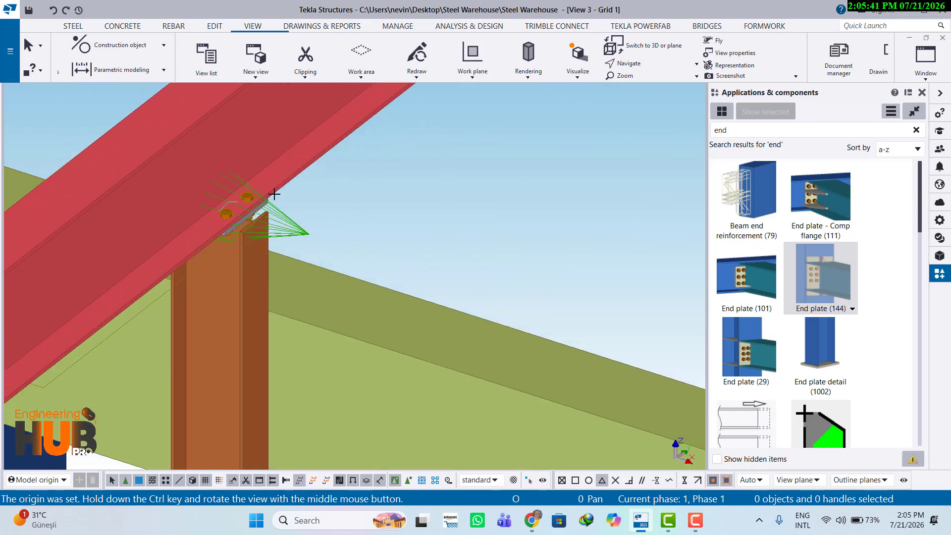
pyautogui.scroll(5, 275, 194)
pyautogui.scroll(-7, 314, 245)
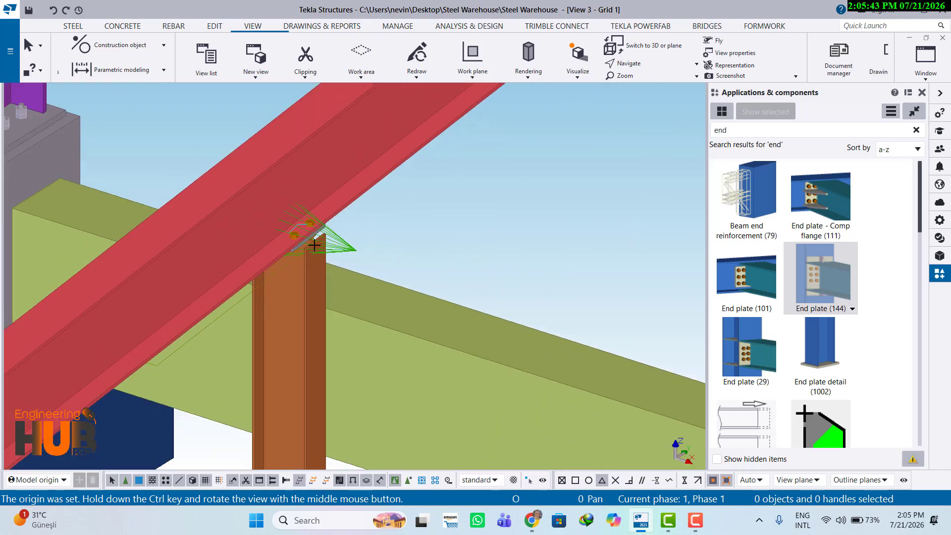
pyautogui.scroll(-8, 314, 245)
pyautogui.scroll(3, 206, 203)
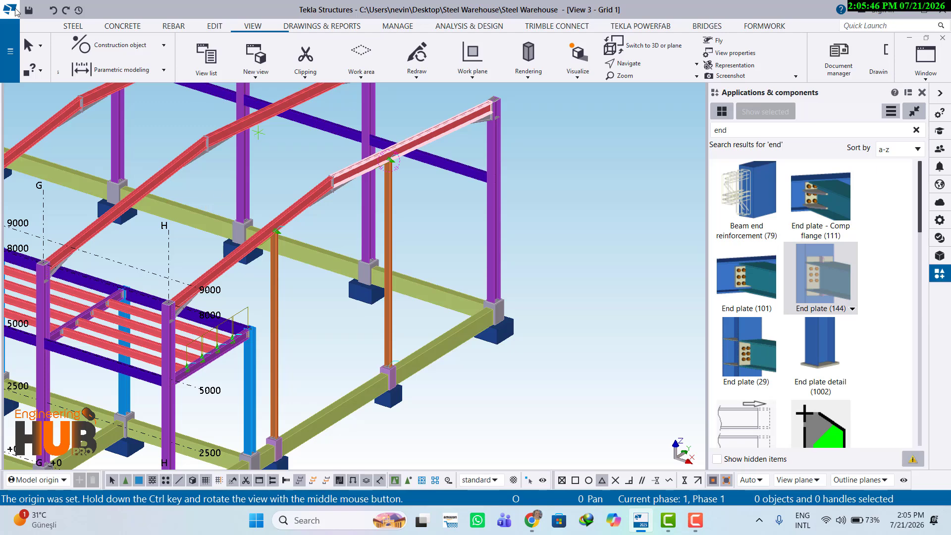
# Show the save options for the warehouse model.
pyautogui.click(10, 52)
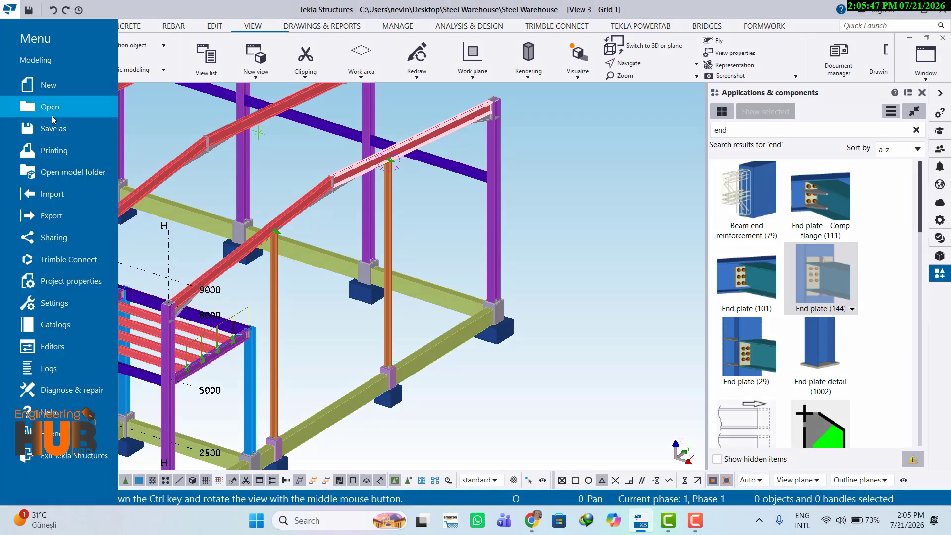
pyautogui.click(75, 133)
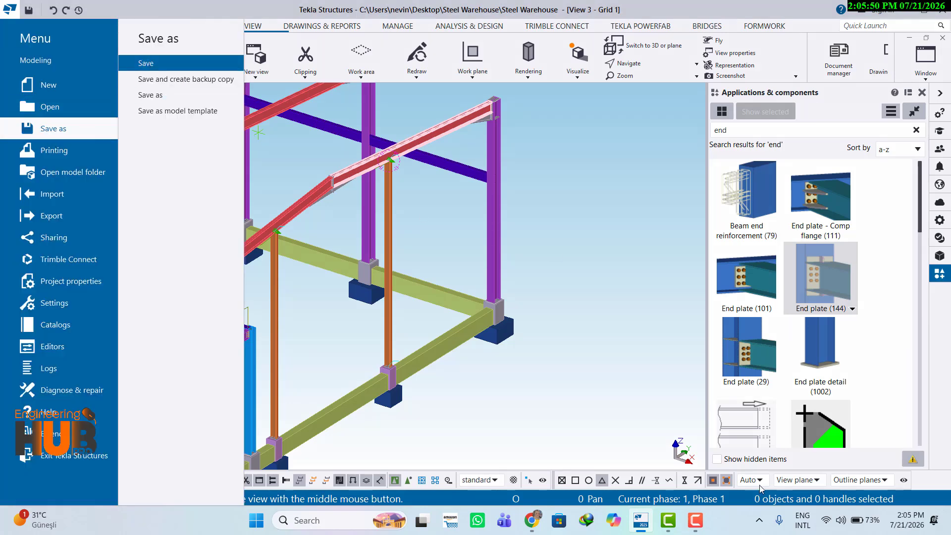